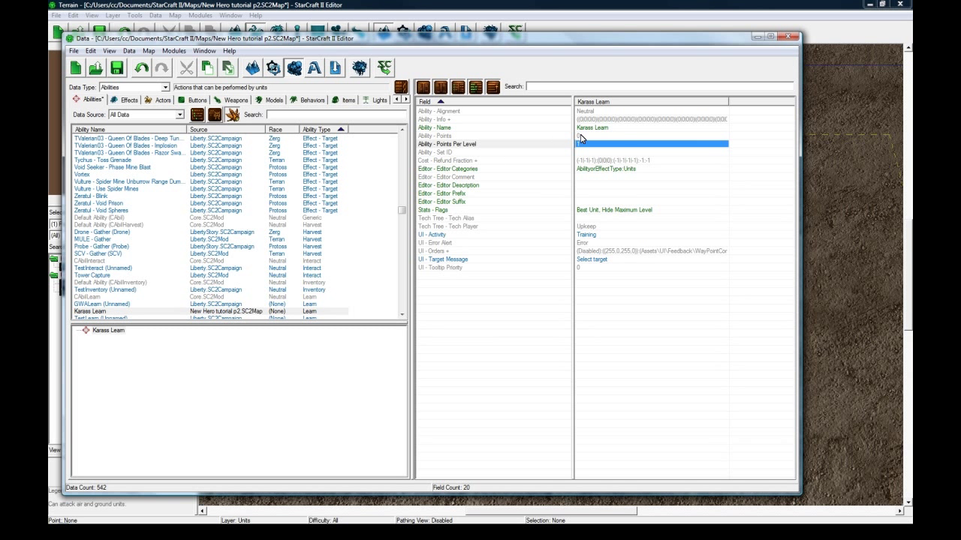
left_click(583, 136)
left_click(584, 144)
left_click(590, 137)
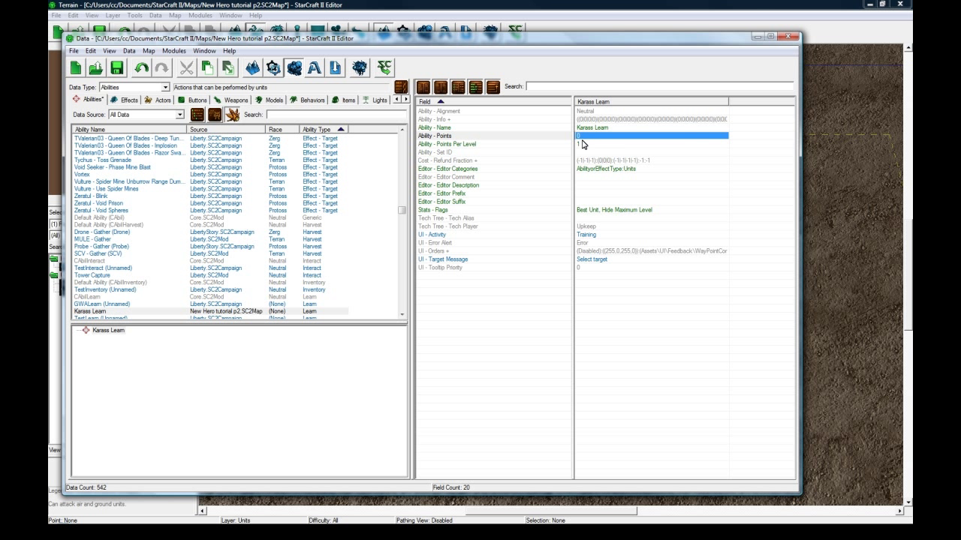
left_click(585, 144)
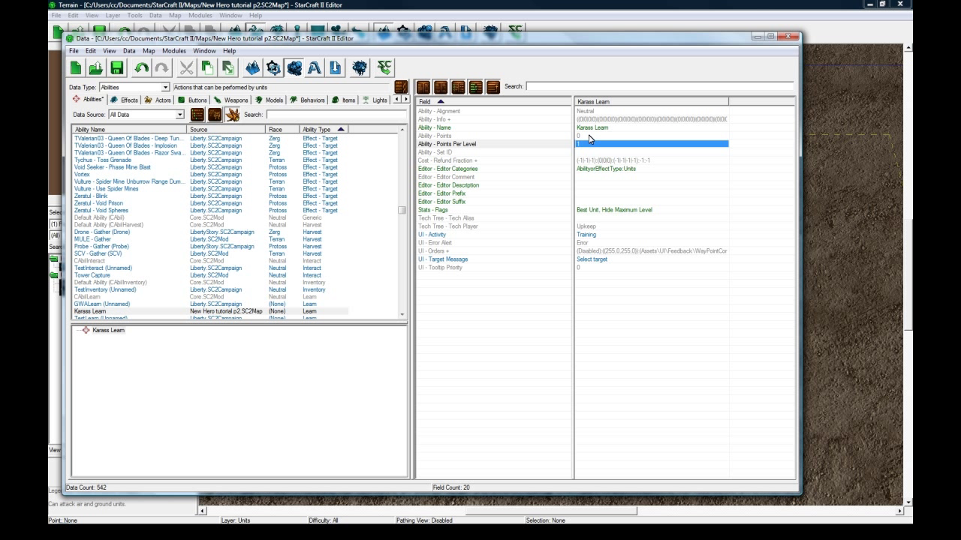
In the Karass Learn ability's Info values, set Learn1's charge Count (Use) to 1 and Count (Max) to 2.
left_click(594, 120)
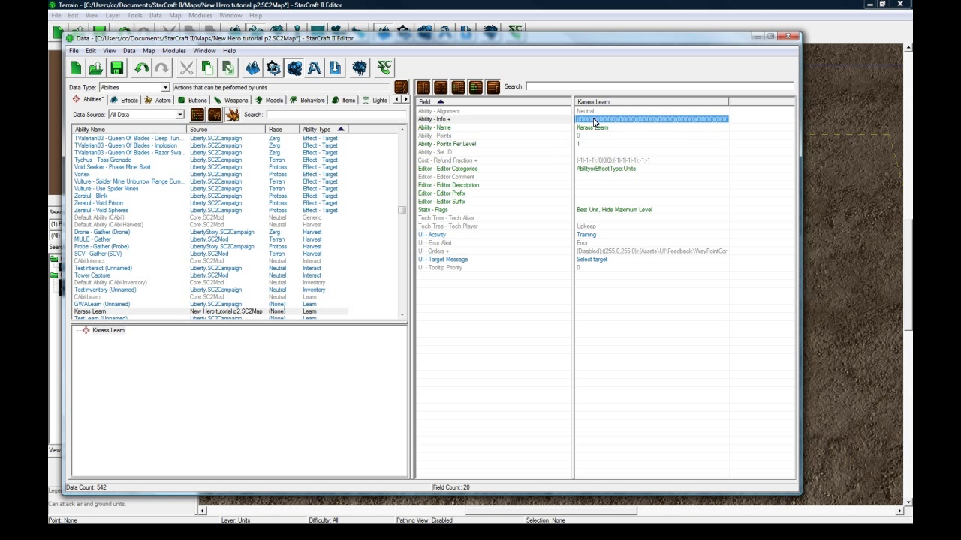
double_click(595, 120)
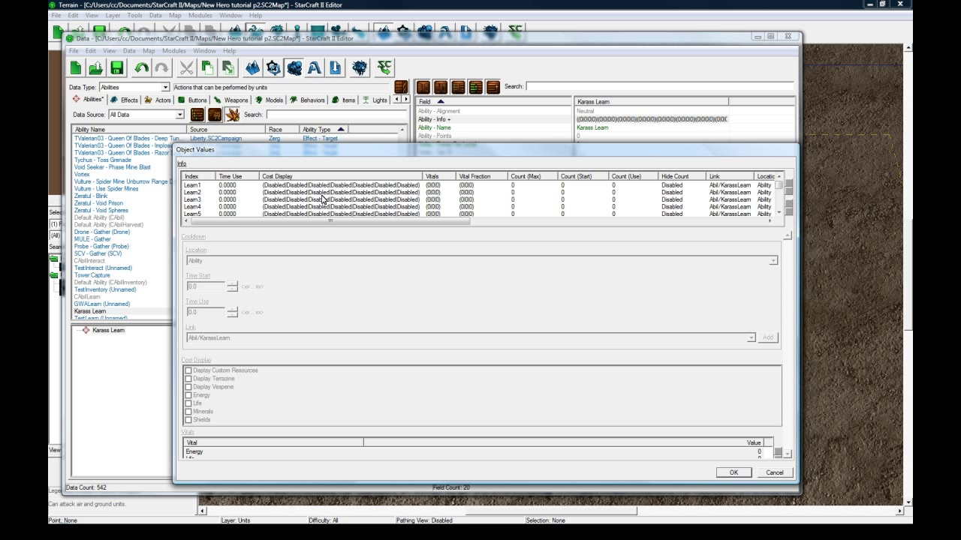
left_click(333, 188)
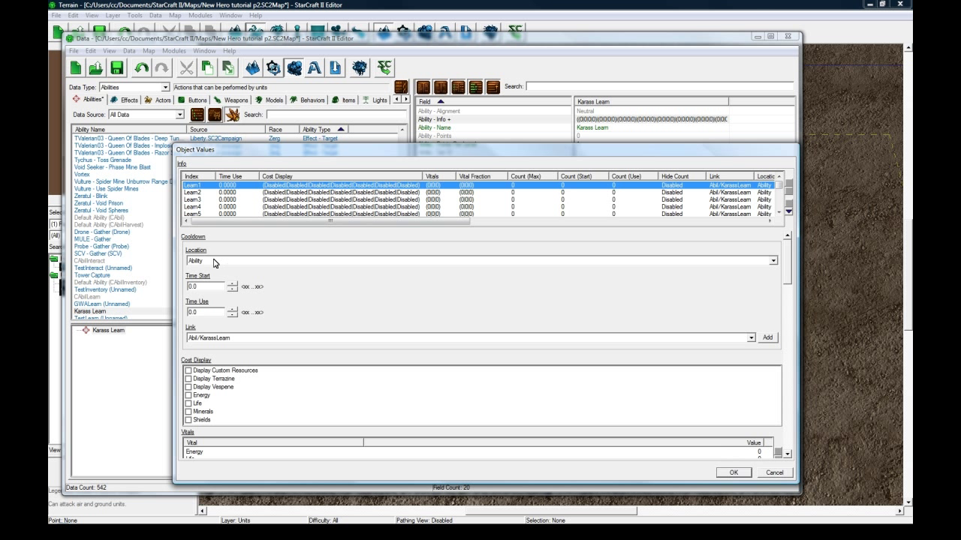
left_click_drag(788, 272, 786, 347)
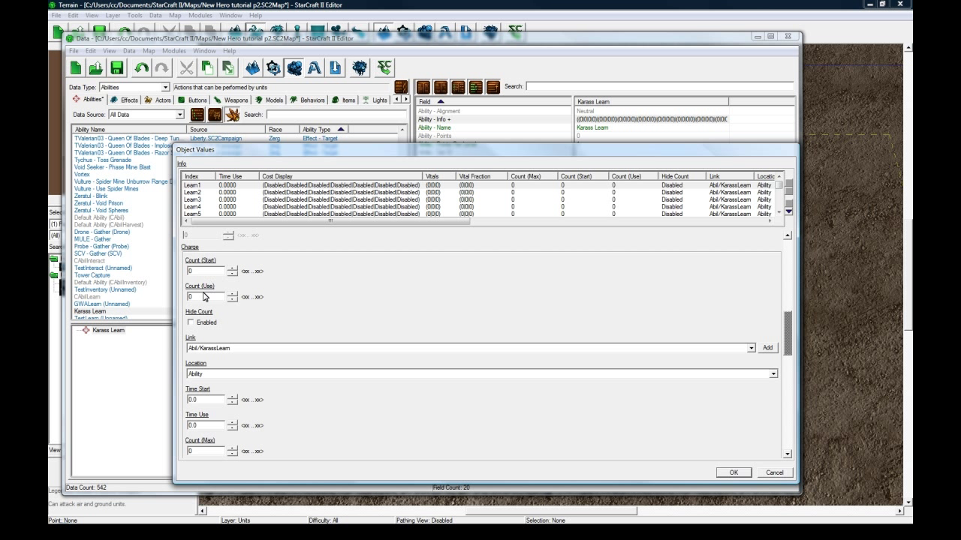
left_click(200, 299)
type("21")
left_click(201, 272)
left_click_drag(787, 321, 789, 324)
left_click(204, 291)
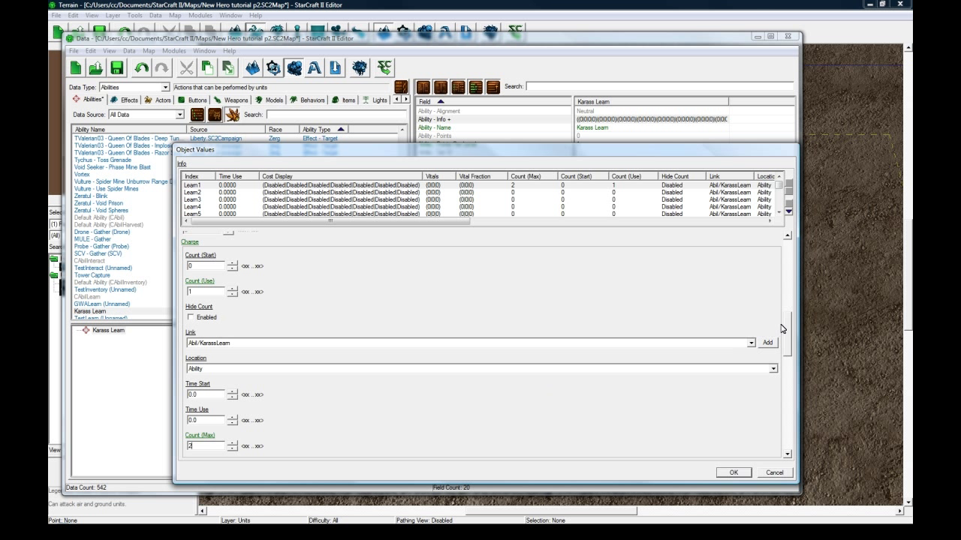
Filter the requirements by "spirit" and assign Spirit Bolt Level Skip as Learn1's requirement.
left_click_drag(786, 322, 779, 397)
left_click(233, 361)
type("learn")
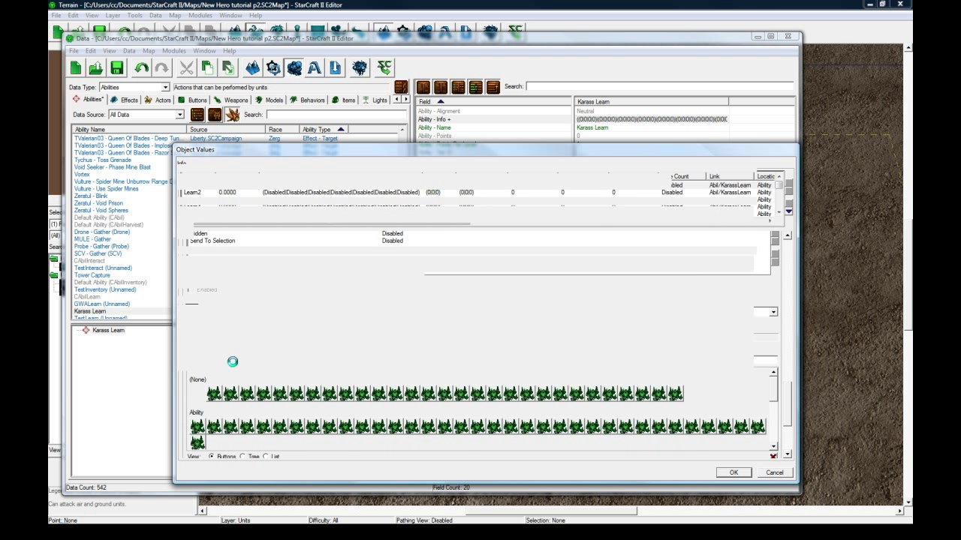
left_click(201, 425)
left_click(214, 427)
left_click(230, 427)
double_click(215, 360)
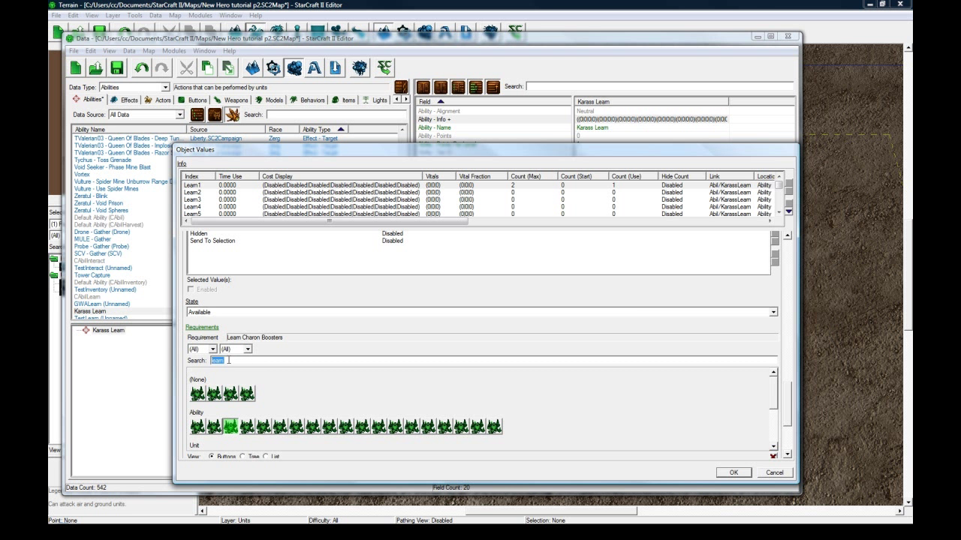
type("spirit")
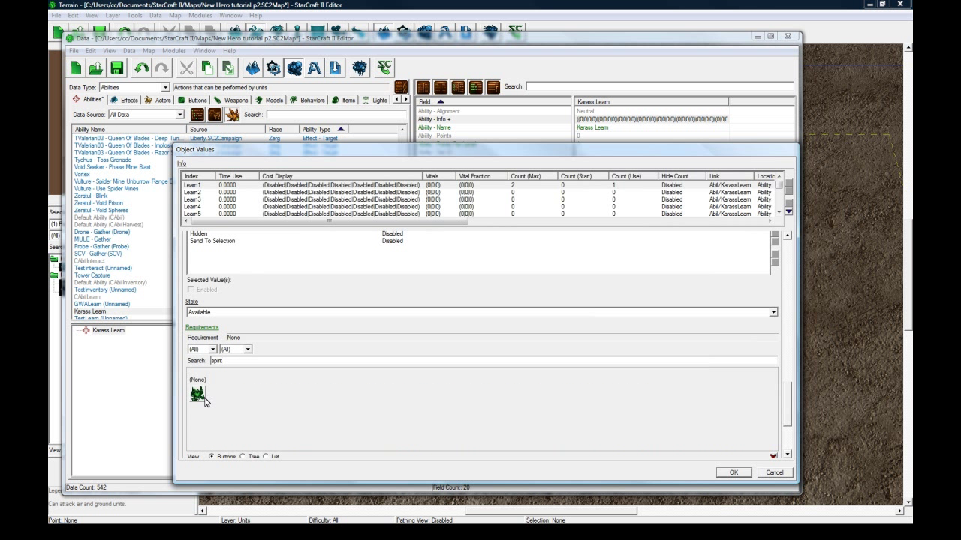
Set Learn1's default button to Learn Spirit Bolt.
scroll(783, 392, "down", 5)
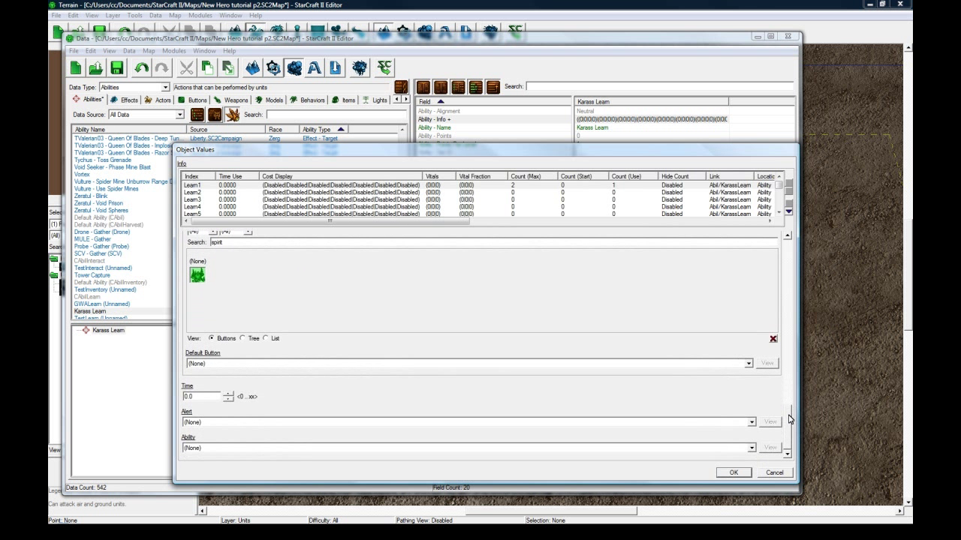
left_click(518, 362)
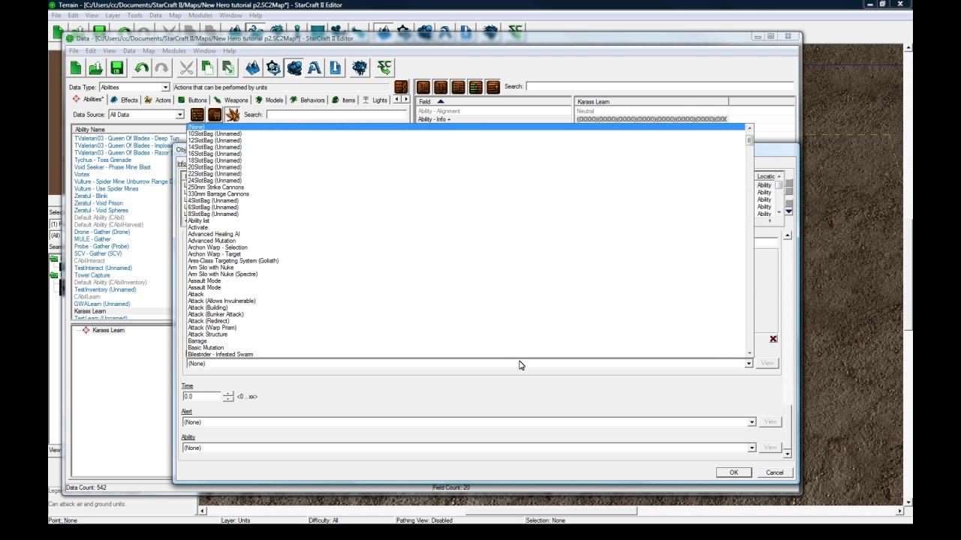
scroll(413, 322, "down", 20)
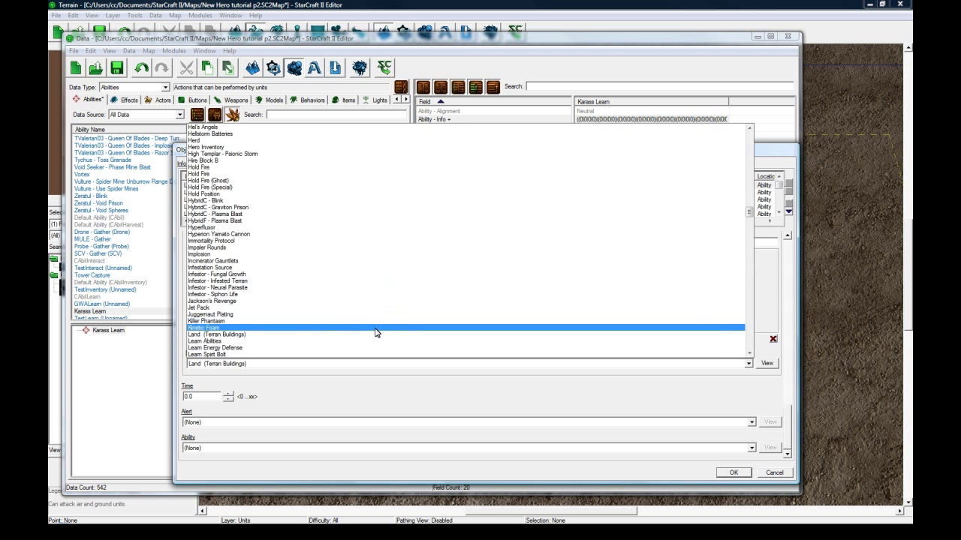
left_click(348, 336)
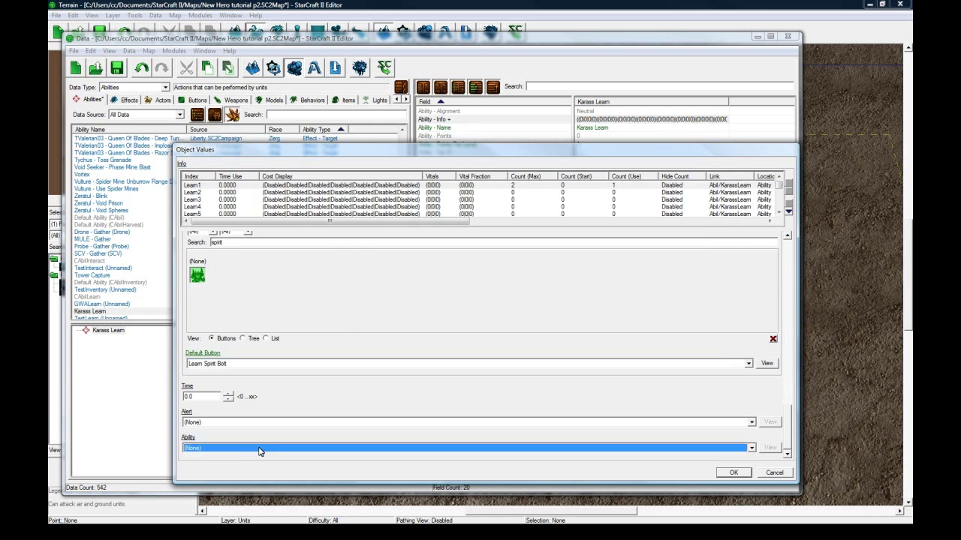
Set Learn1's ability to Spirit Bolt and accept the Info values.
left_click(260, 448)
scroll(276, 401, "down", 5)
scroll(277, 397, "down", 18)
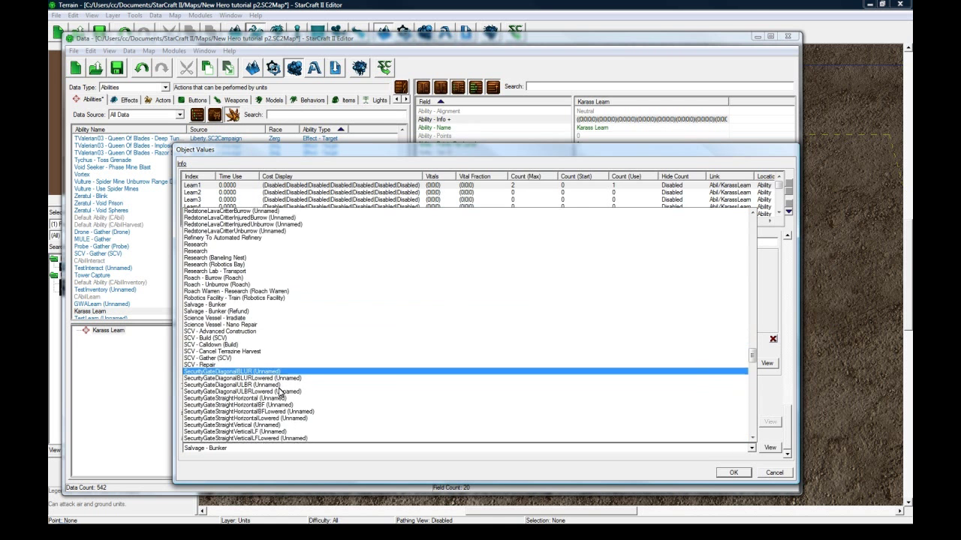
scroll(283, 377, "down", 11)
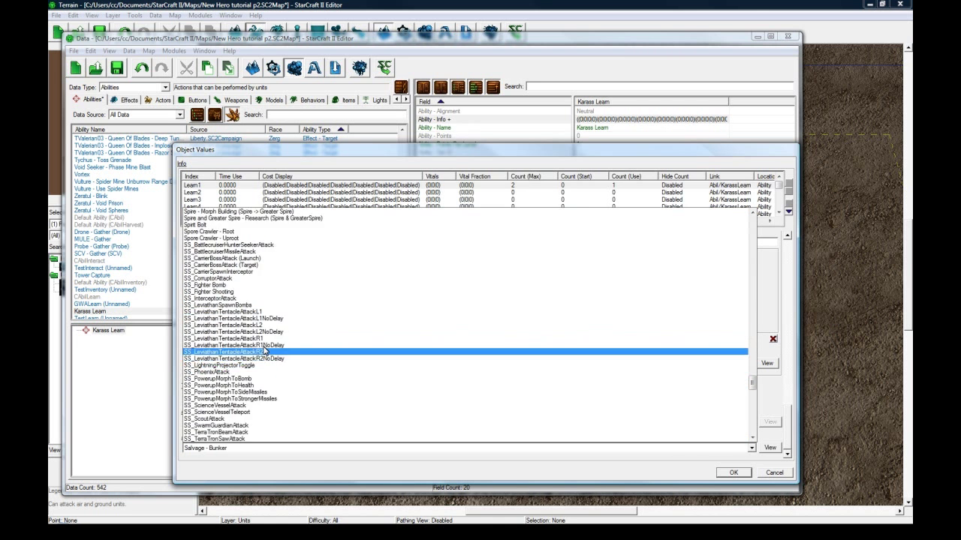
left_click(230, 244)
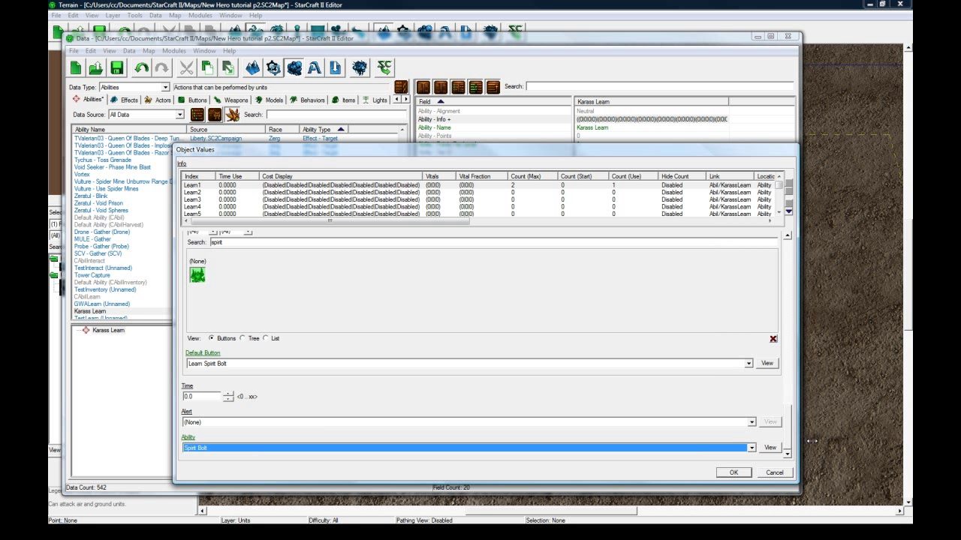
left_click_drag(788, 425, 786, 411)
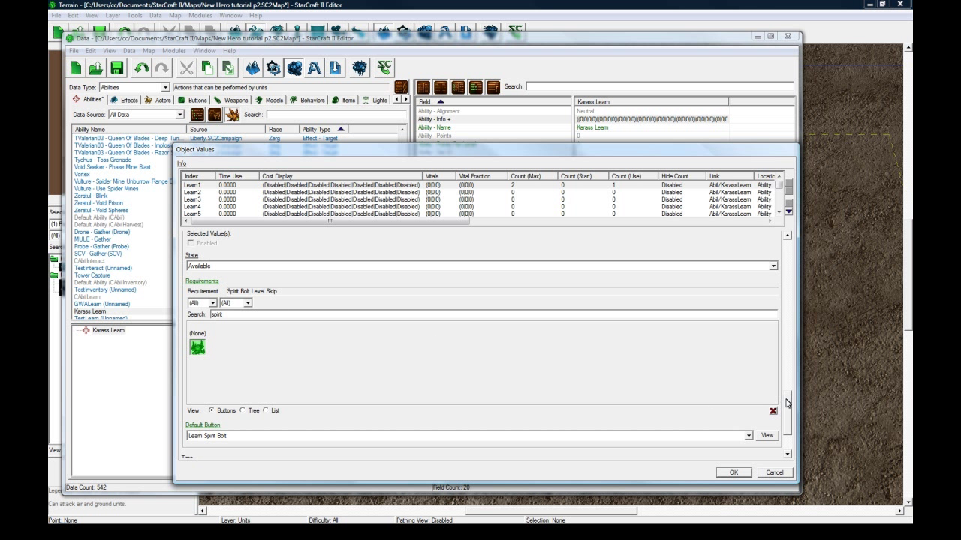
scroll(784, 420, "down", 3)
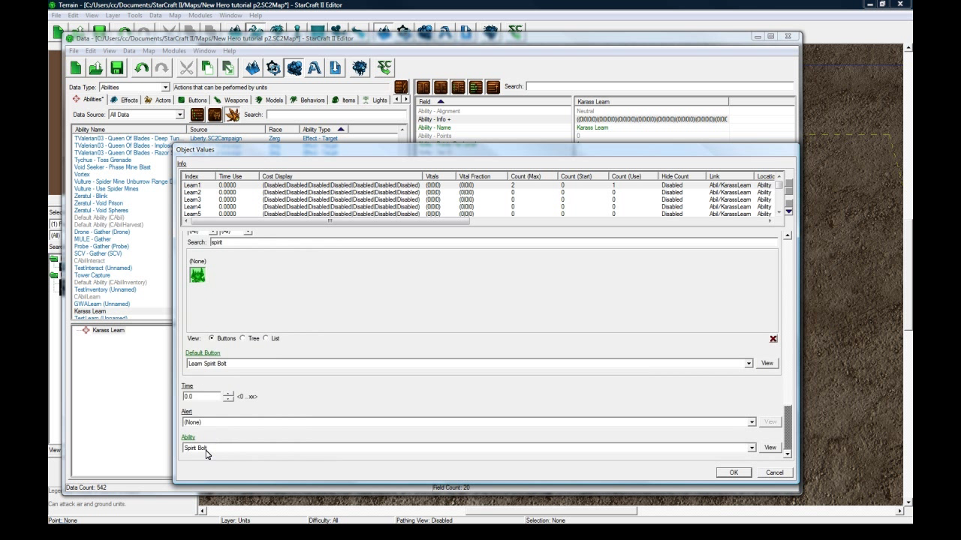
left_click(732, 472)
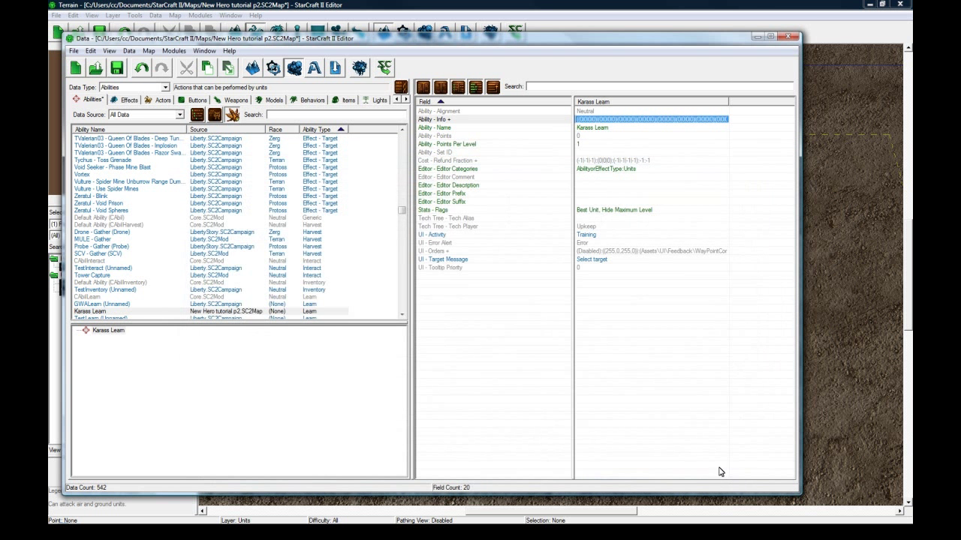
Switch the data type to Units and open the Karass unit's Abilities values for editing.
left_click(110, 89)
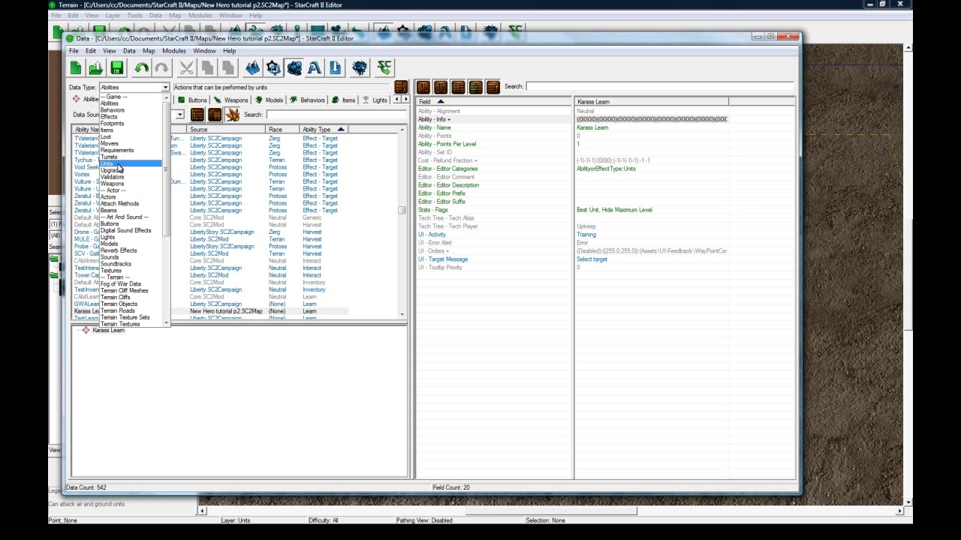
left_click(119, 163)
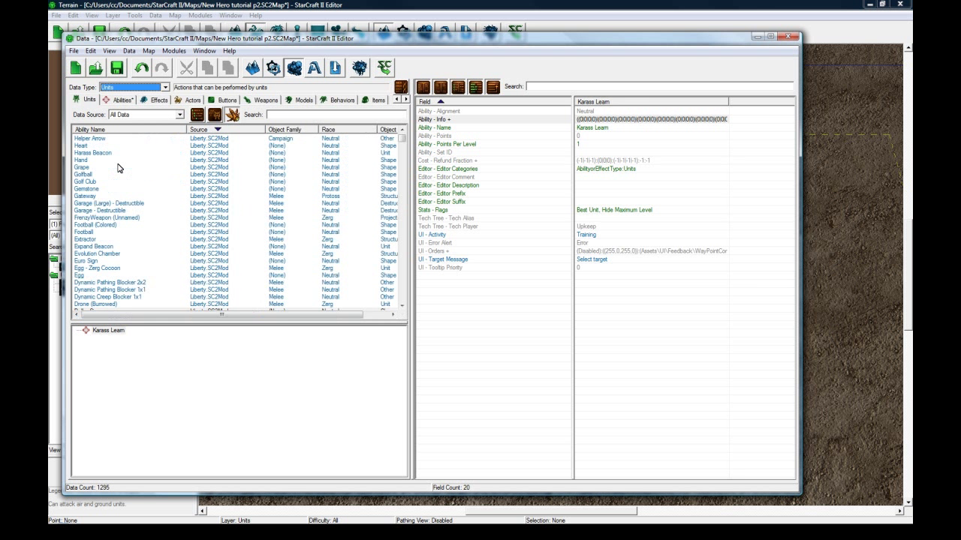
left_click(100, 147)
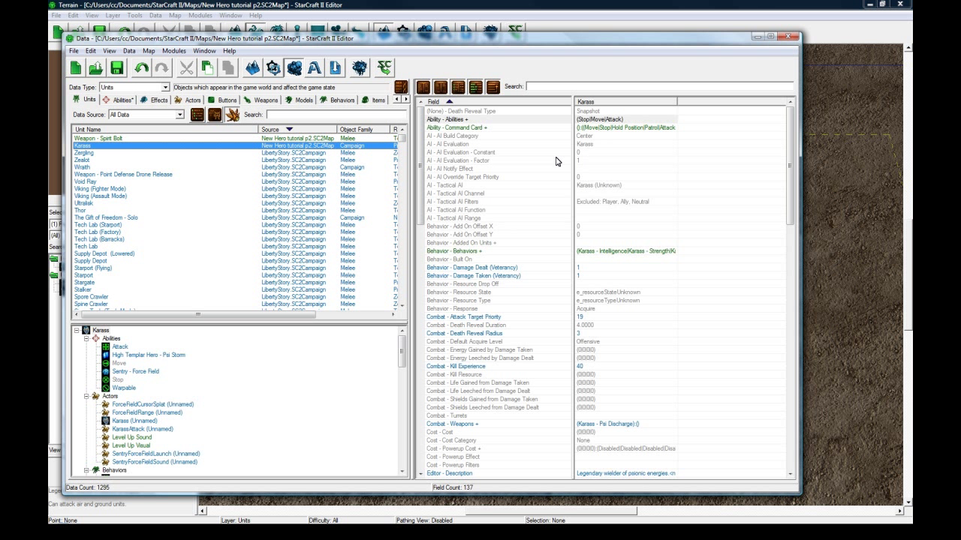
double_click(623, 121)
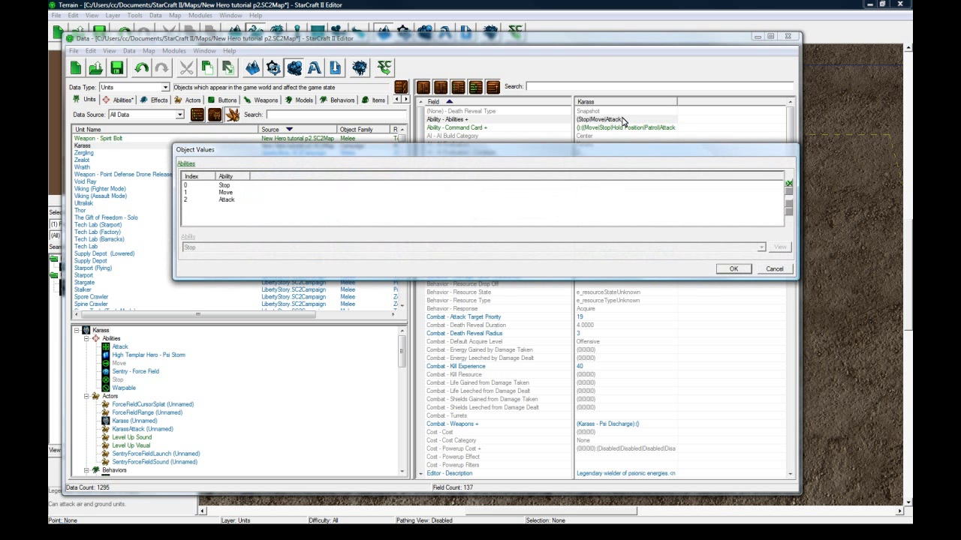
Add a new entry to the Karass unit's abilities and set it to Karass Learn.
right_click(225, 208)
left_click(253, 211)
left_click(235, 248)
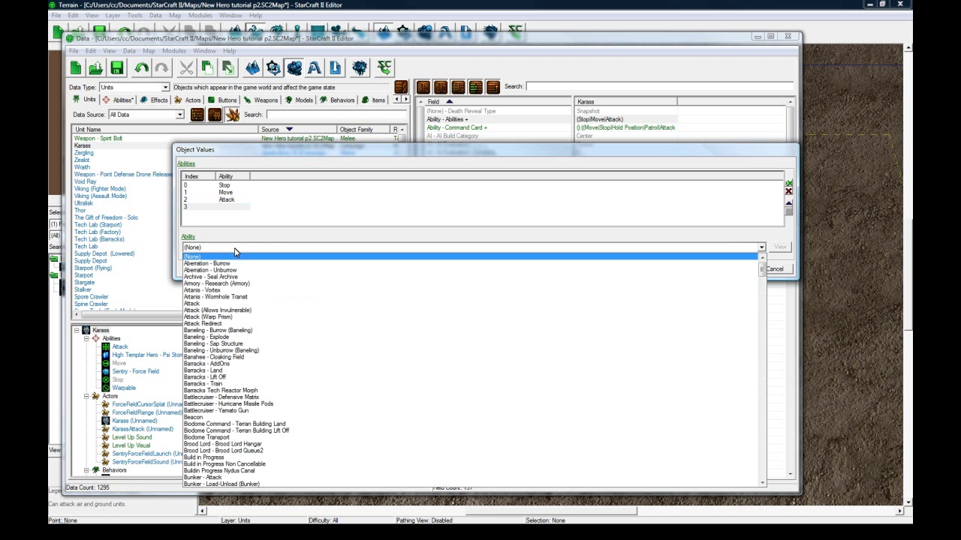
key("l")
scroll(258, 368, "down", 3)
scroll(240, 439, "down", 1)
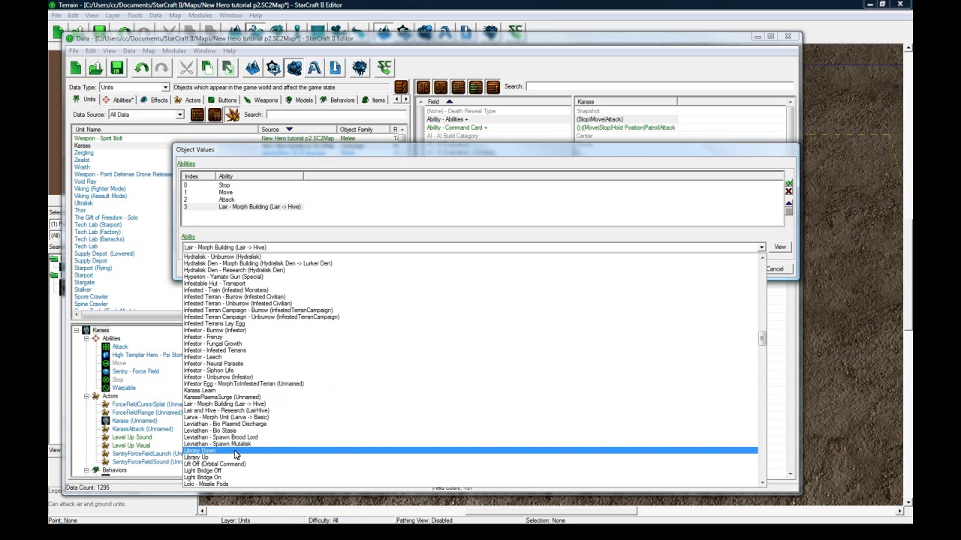
scroll(236, 453, "down", 1)
key("k")
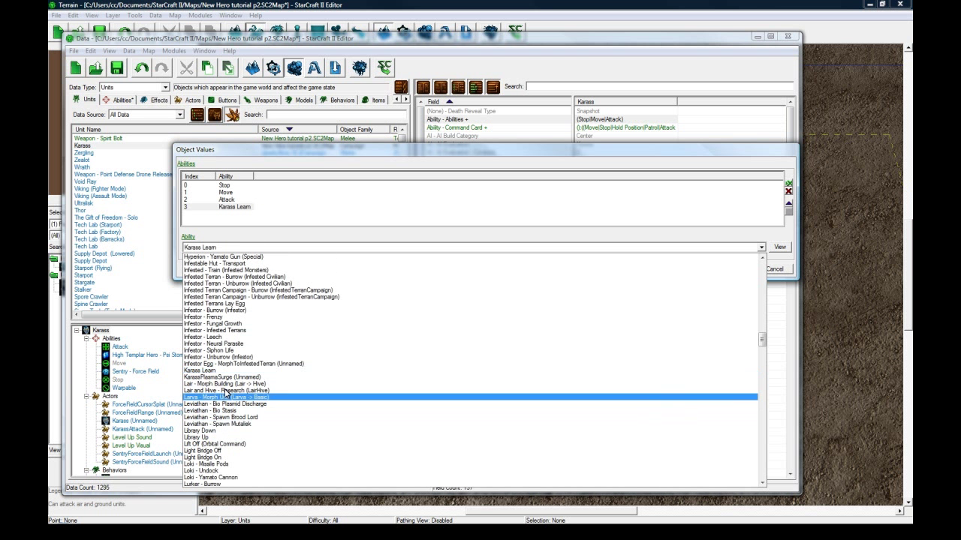
left_click(220, 371)
Add another entry to the Karass unit's abilities, set it to Spirit Bolt, and accept the list.
left_click(229, 207)
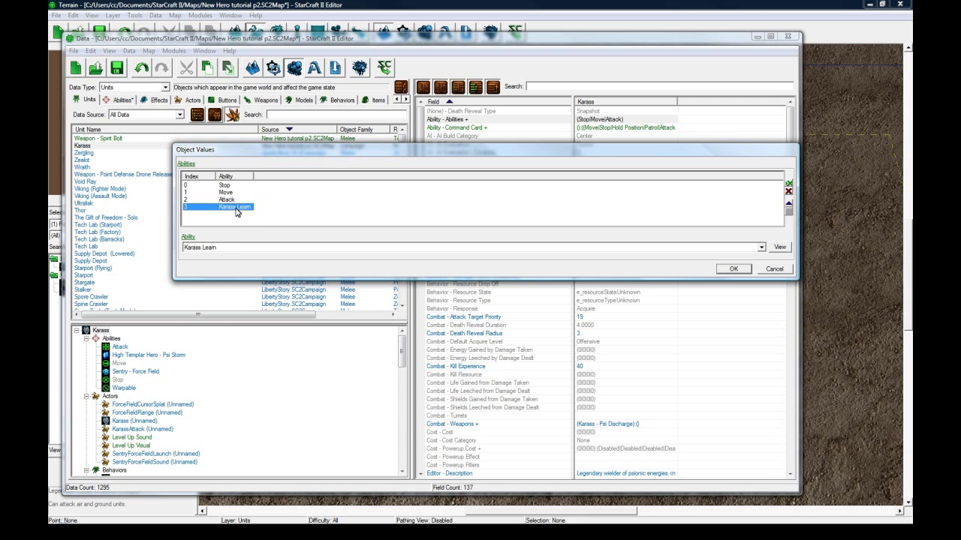
key("ctrl+v")
left_click(230, 247)
key("s")
scroll(342, 421, "down", 5)
scroll(336, 427, "down", 20)
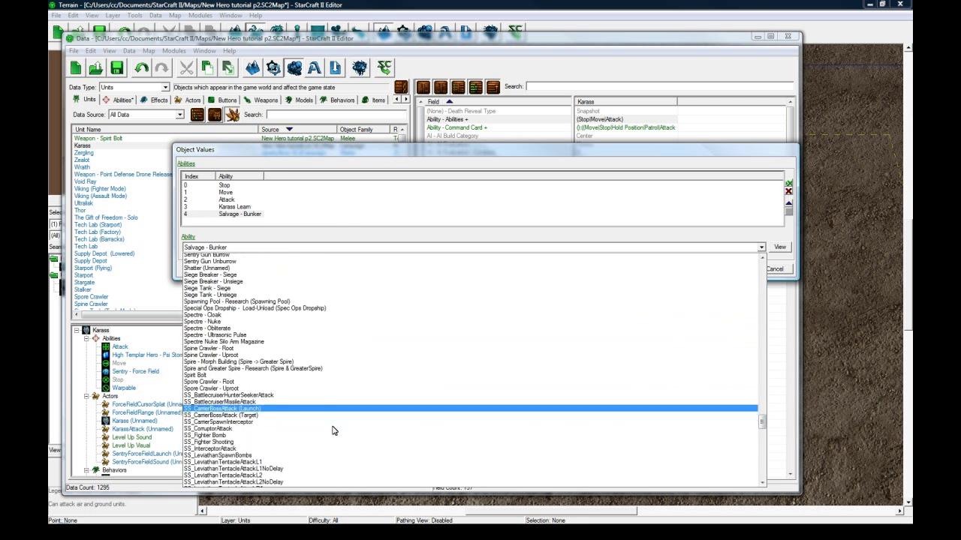
scroll(334, 430, "down", 5)
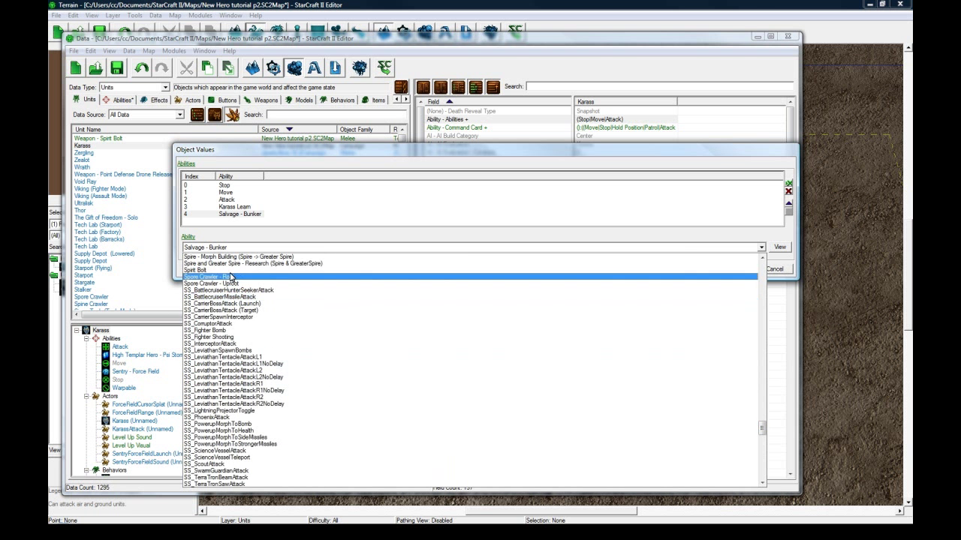
left_click(227, 271)
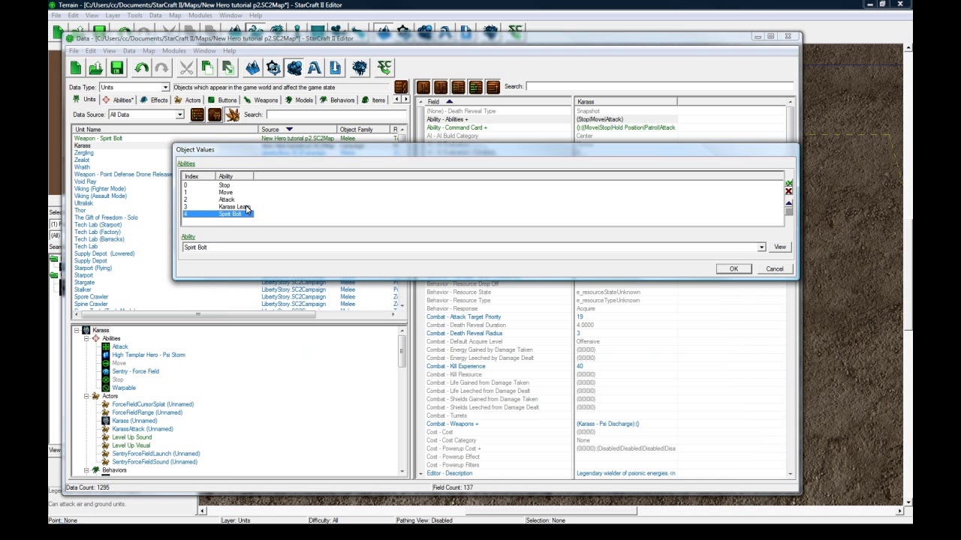
left_click(746, 269)
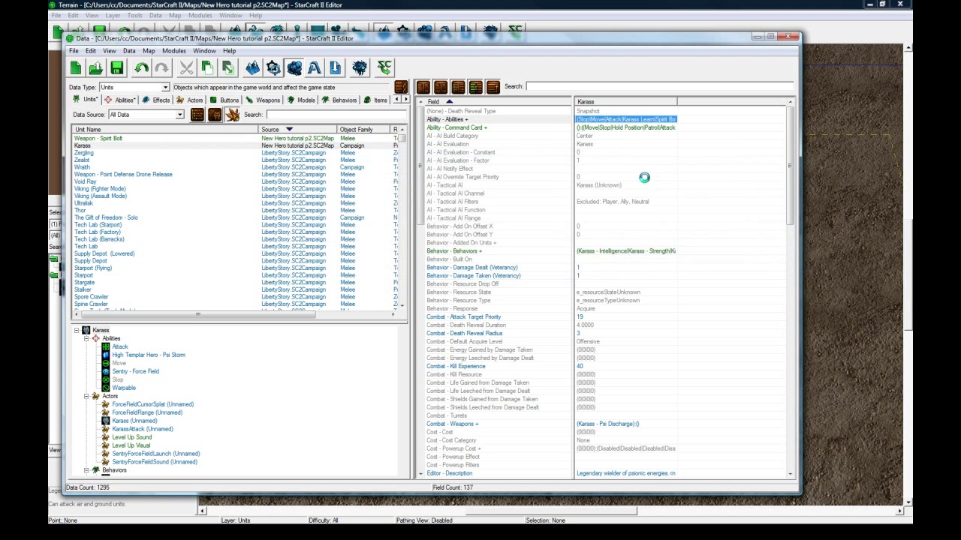
Open the Karass unit's command card and remove both Cancel buttons from its last slot.
double_click(618, 128)
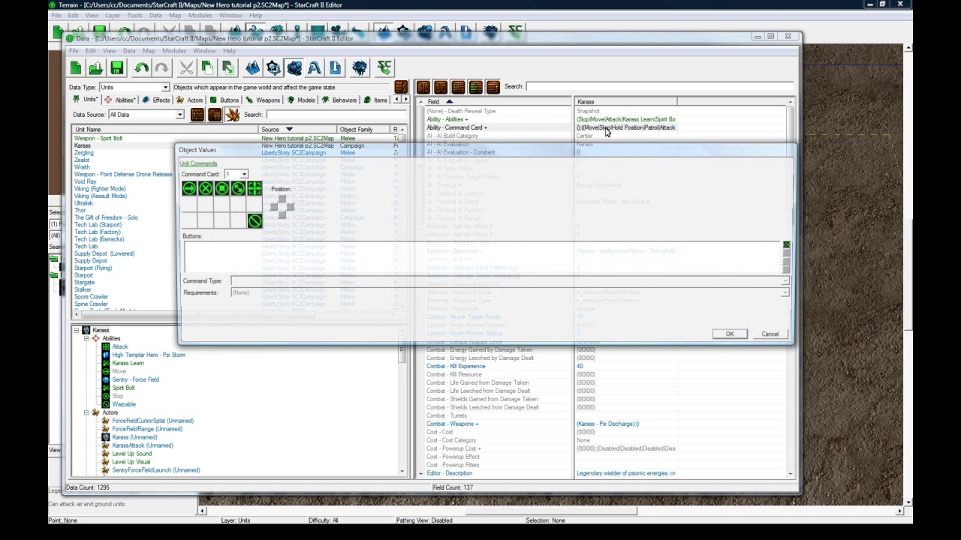
left_click(253, 221)
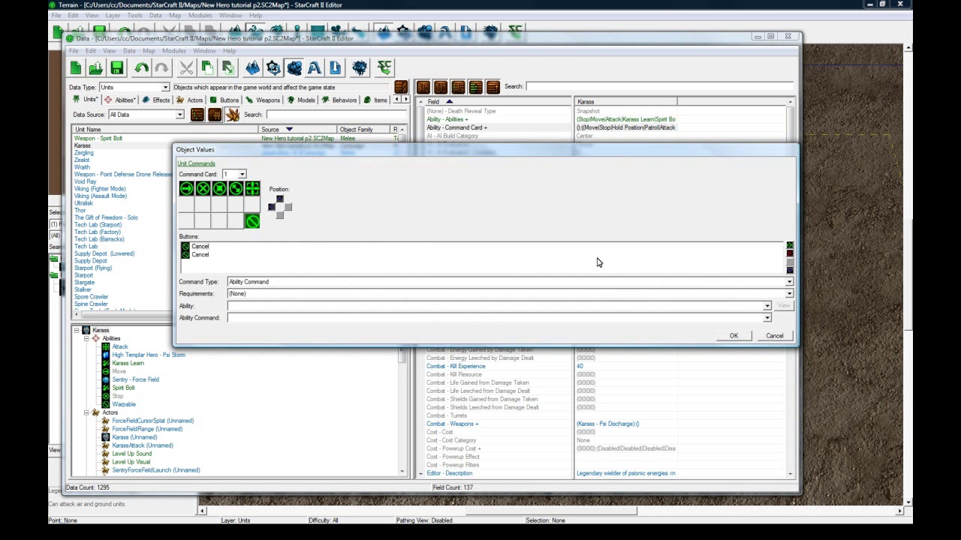
left_click(790, 255)
left_click(790, 254)
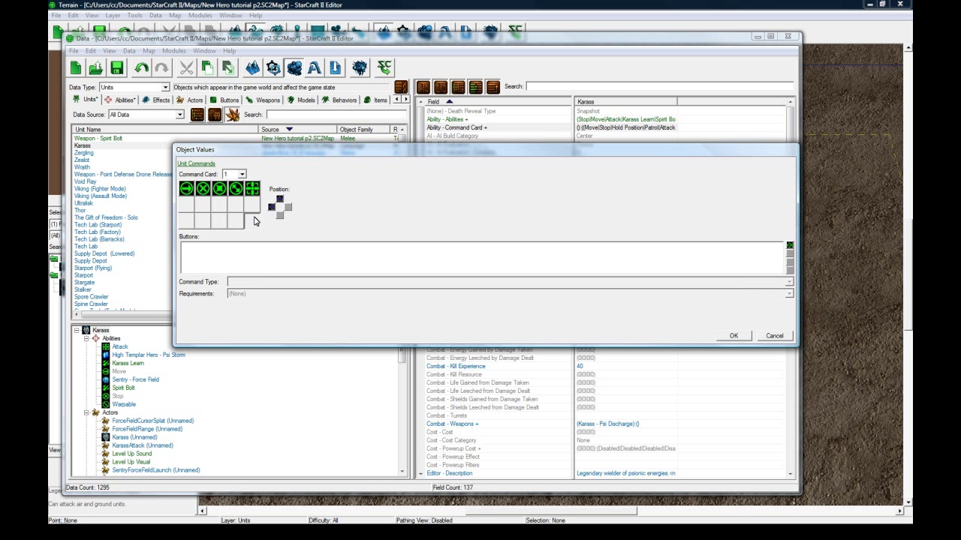
Add the Learn Abilities button to the last slot of the Karass unit's command card 1.
left_click(789, 246)
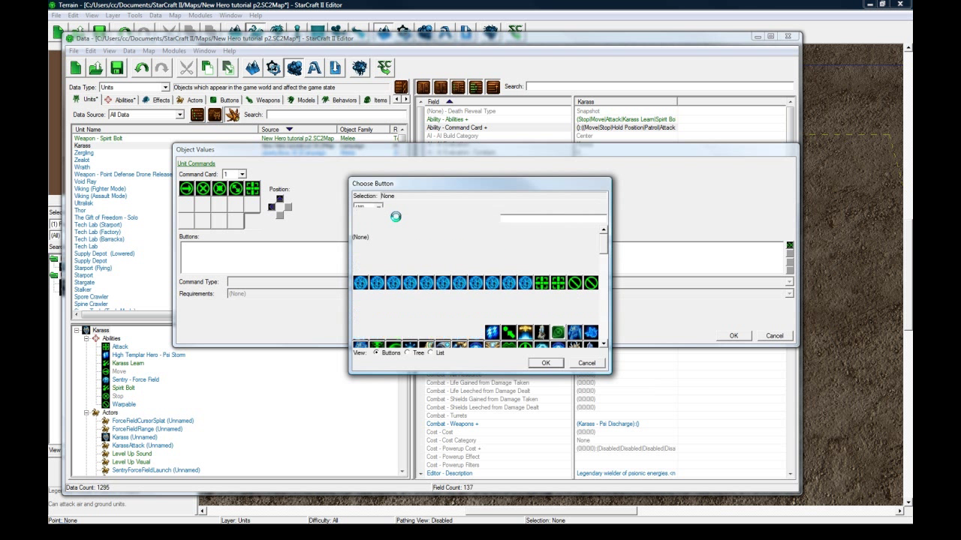
type("learn")
left_click(359, 251)
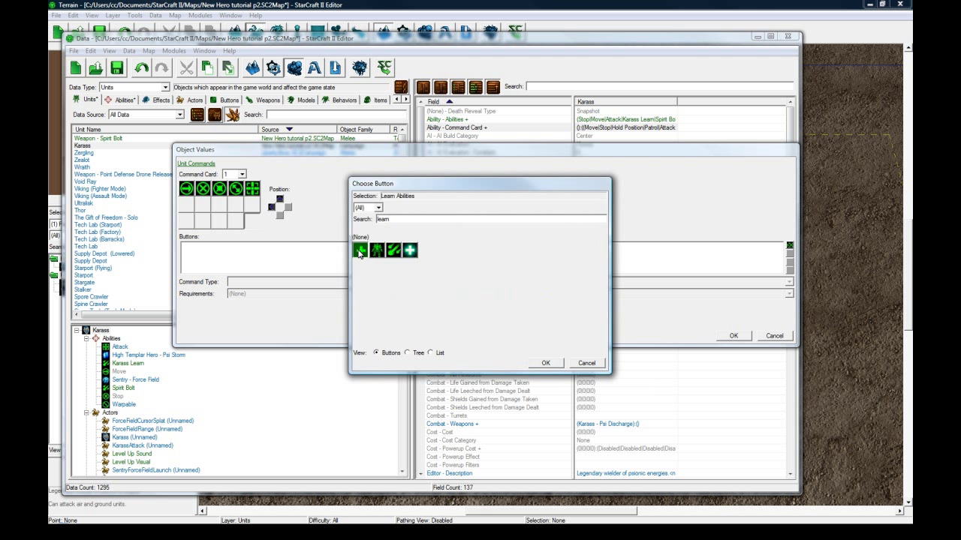
left_click(413, 252)
left_click(360, 252)
left_click(546, 363)
left_click(250, 283)
left_click(251, 297)
left_click(249, 308)
left_click(249, 308)
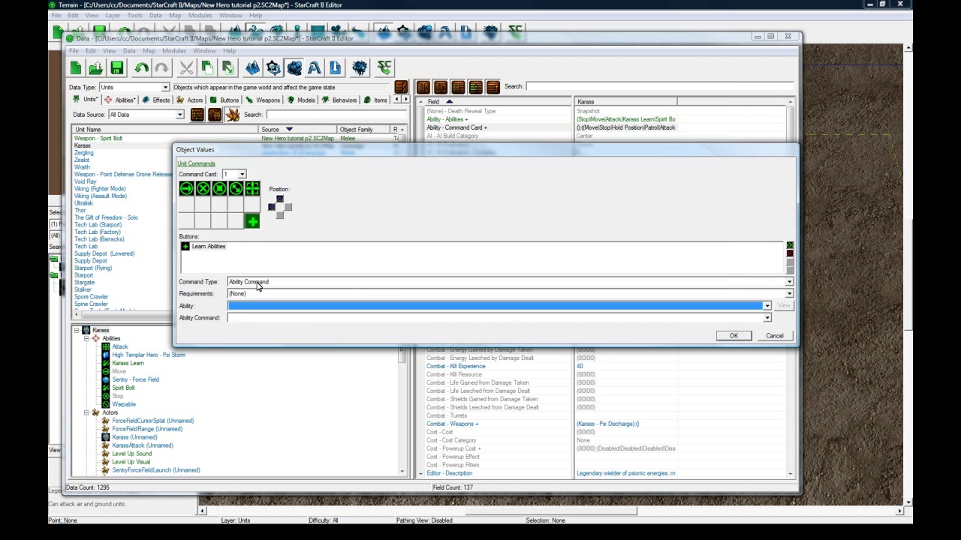
Make the Learn Abilities button a Submenu that opens command card 2, with Karass Learn as its learn ability.
left_click(250, 283)
left_click(251, 339)
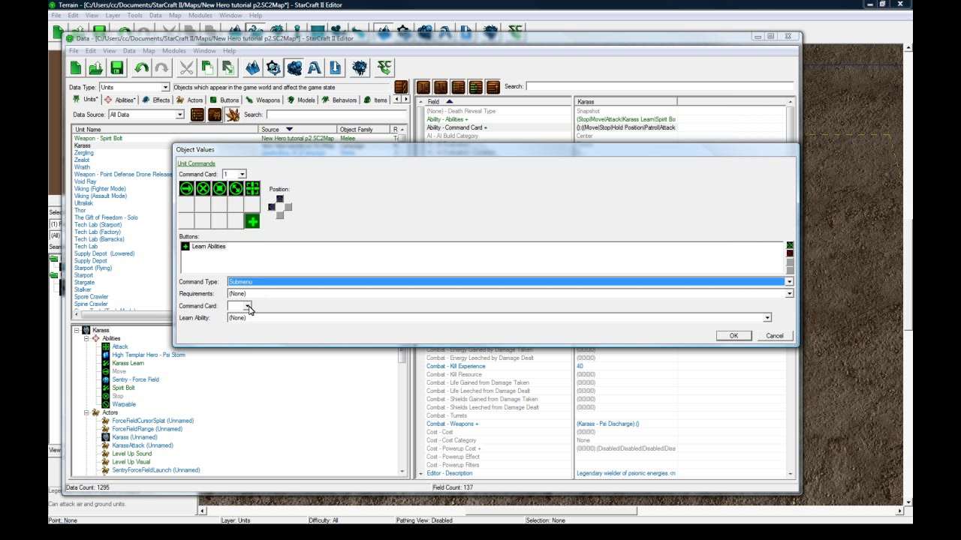
left_click(248, 306)
left_click(239, 320)
left_click(252, 318)
left_click(250, 320)
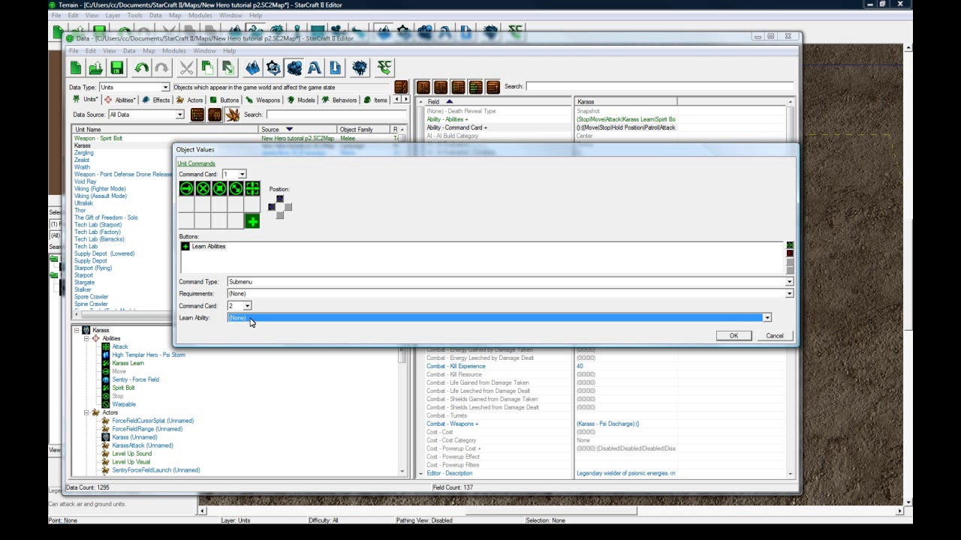
left_click(251, 319)
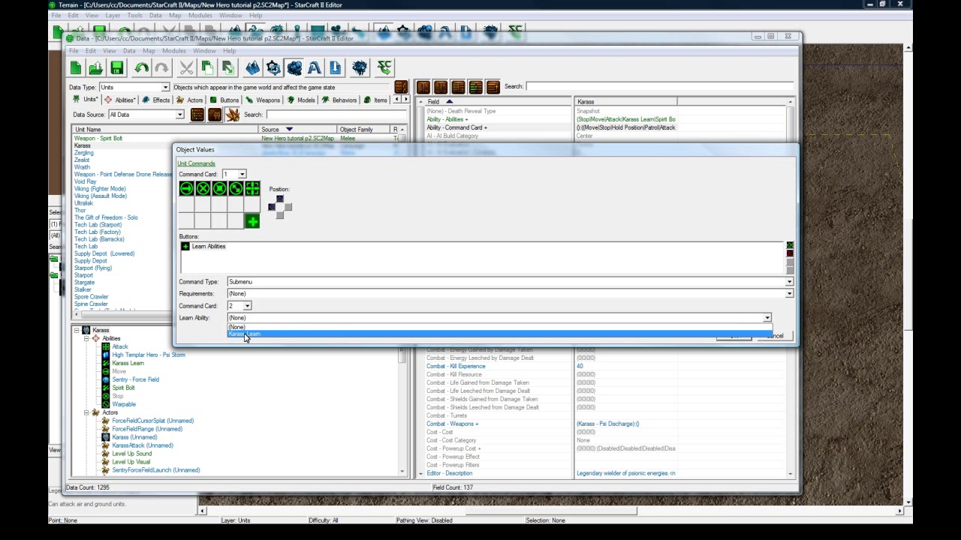
left_click(245, 335)
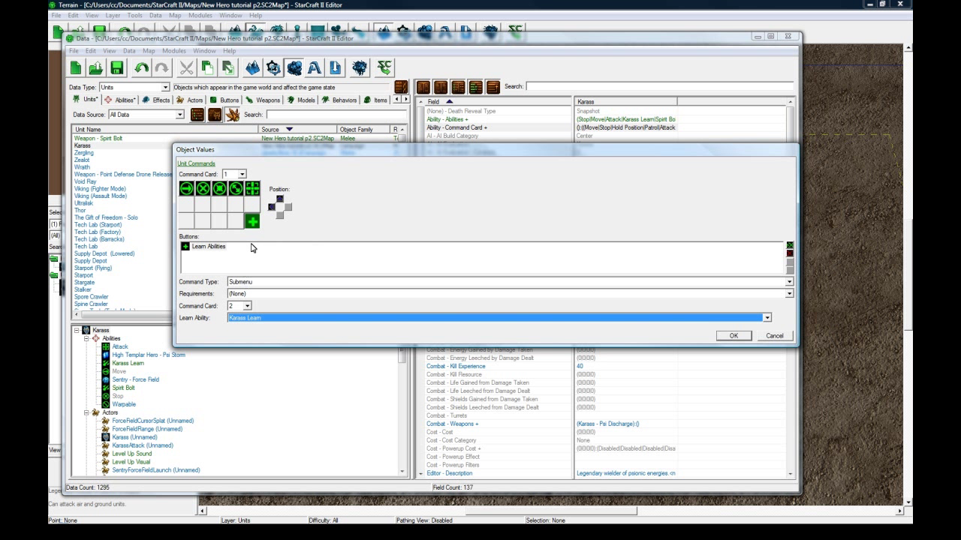
left_click(241, 287)
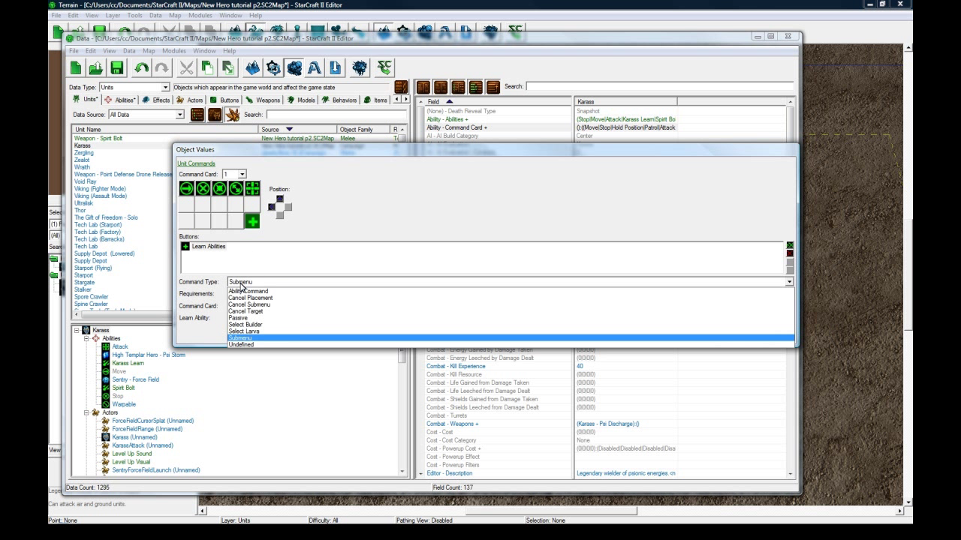
left_click(240, 287)
left_click(236, 176)
left_click(238, 177)
left_click(251, 319)
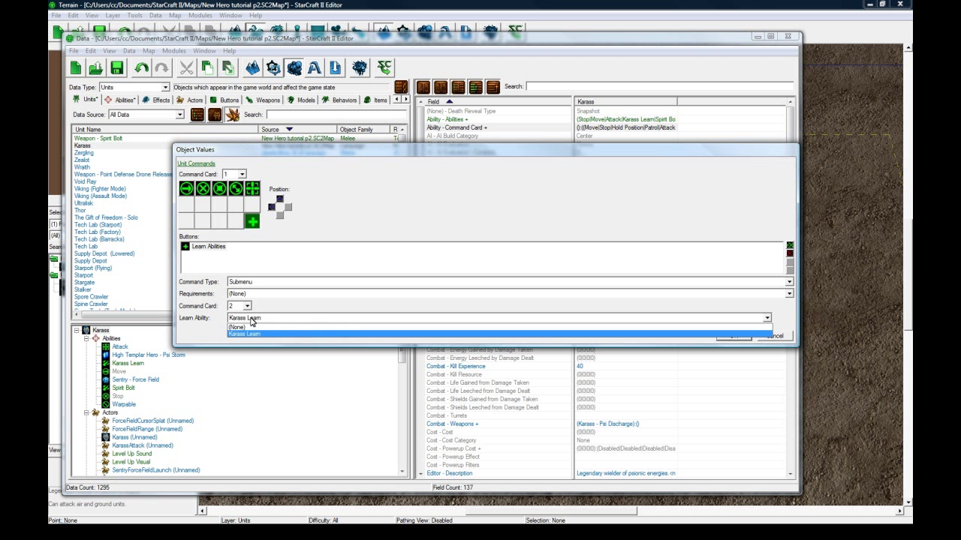
left_click(252, 321)
Switch to command card 2 and add the Learn Spirit Bolt button to its first slot.
left_click(240, 174)
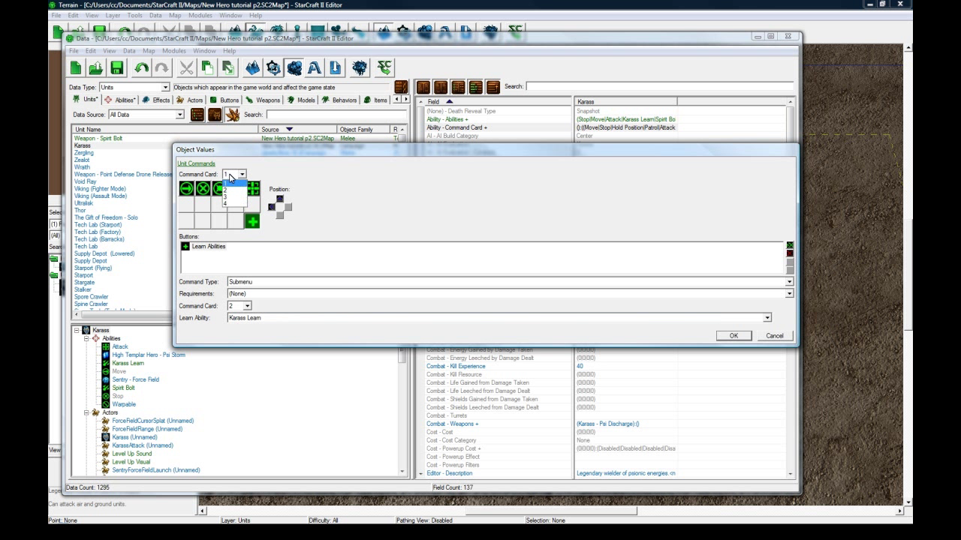
left_click(228, 190)
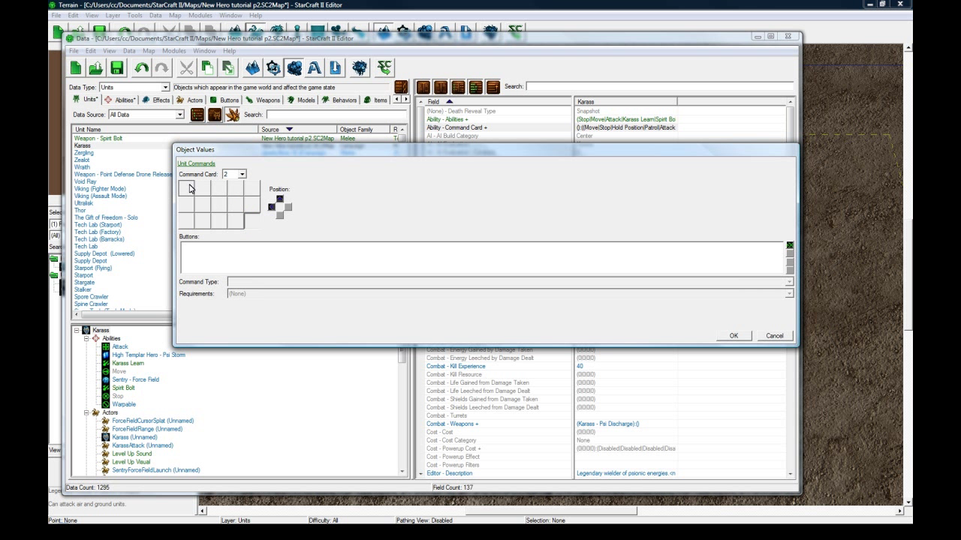
left_click(789, 246)
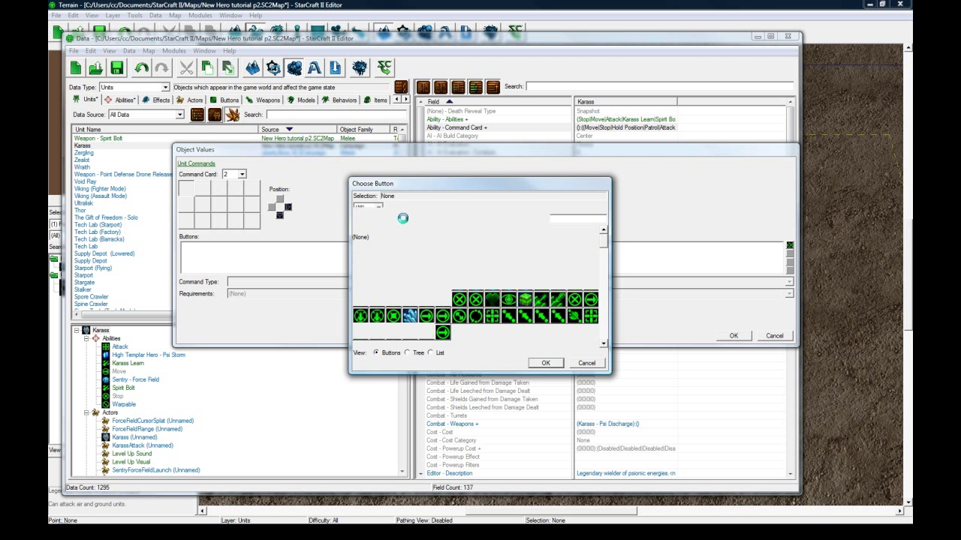
type("spirit b")
left_click(377, 251)
left_click(363, 251)
left_click(532, 361)
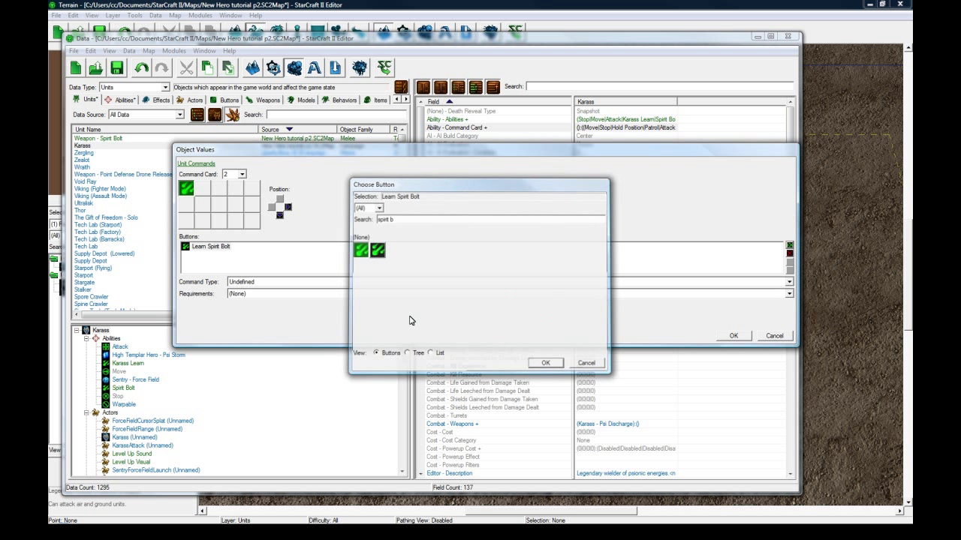
Make the Learn Spirit Bolt button an Ability Command using the Karass Learn ability and its Learn Spirit Bolt command.
left_click(271, 284)
left_click(270, 294)
left_click(259, 308)
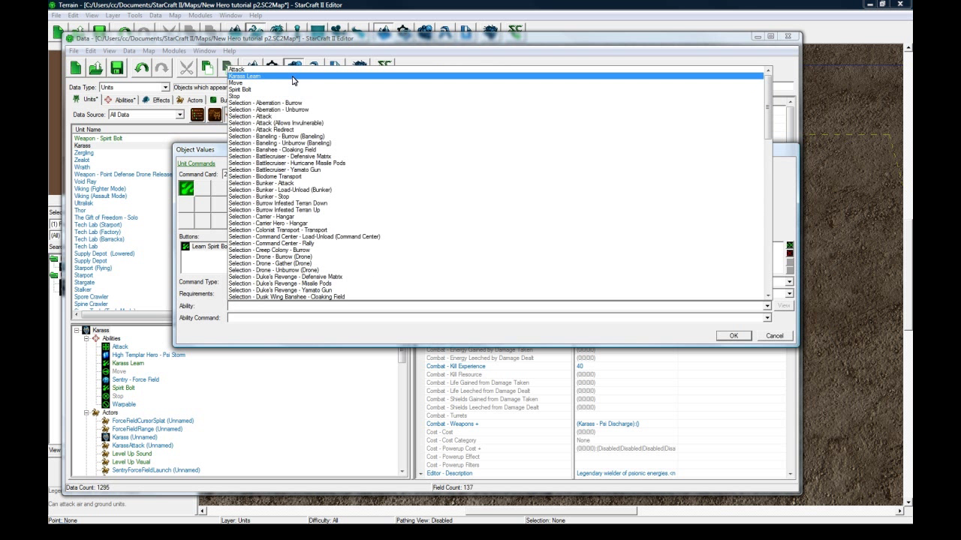
left_click(295, 84)
left_click(259, 318)
left_click(259, 327)
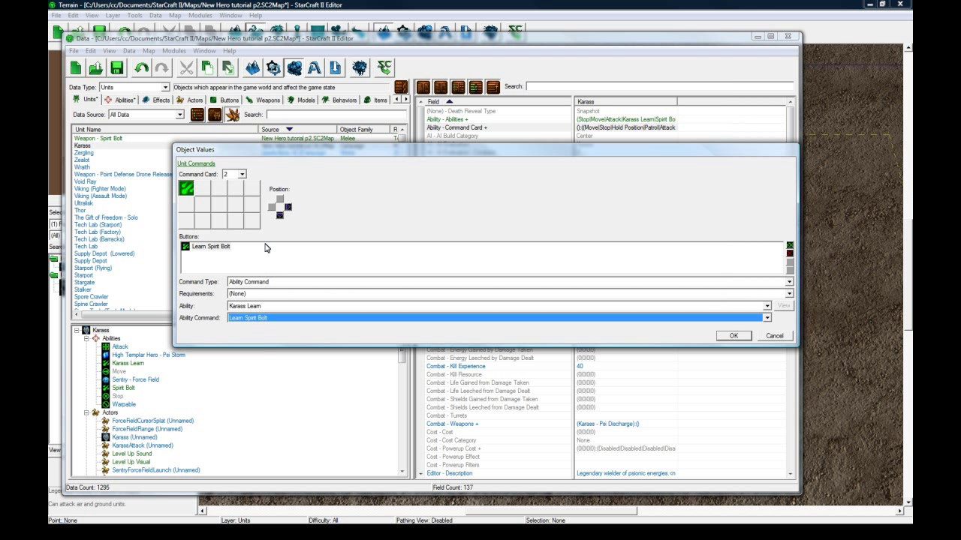
Return to command card 1 and add the Spirit Bolt button to the first slot of the bottom row.
left_click(229, 174)
left_click(228, 184)
left_click(186, 221)
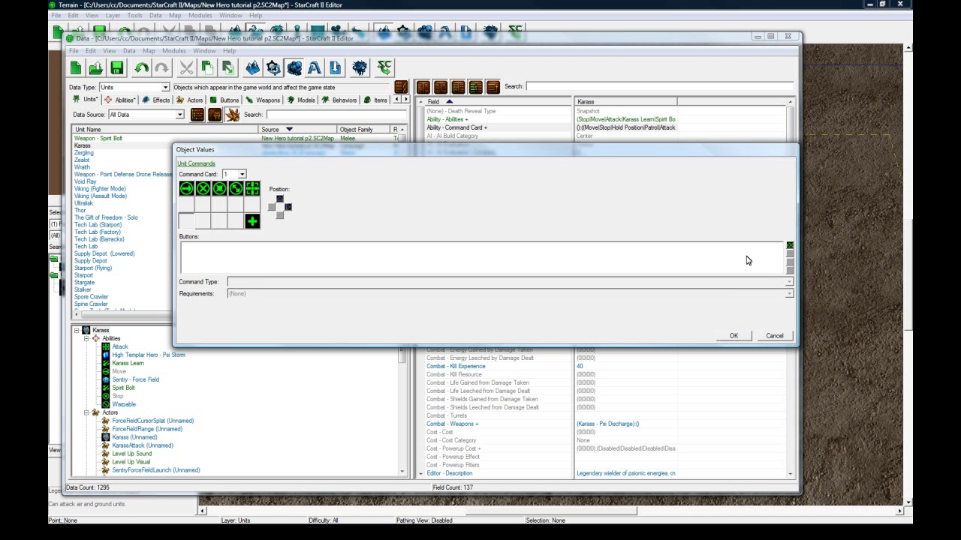
left_click(789, 246)
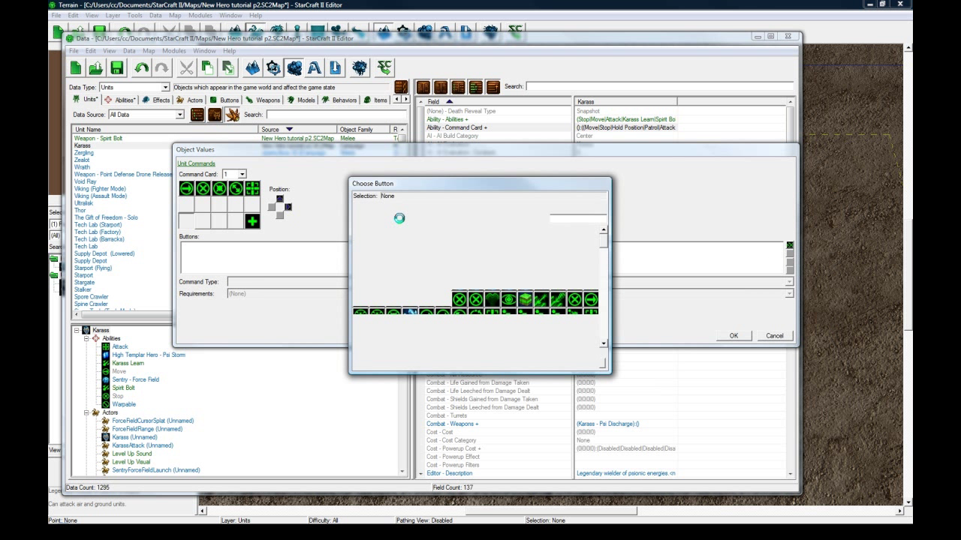
left_click(378, 250)
left_click(545, 364)
Make the Spirit Bolt button an Ability Command using the Spirit Bolt ability and its Spirit Bolt command.
left_click(248, 284)
left_click(250, 292)
left_click(252, 304)
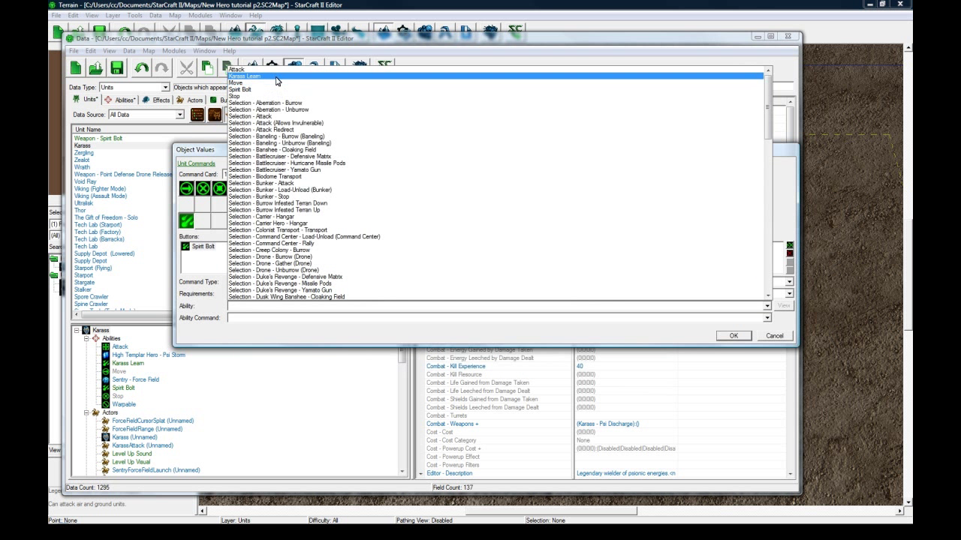
left_click(259, 90)
left_click(255, 321)
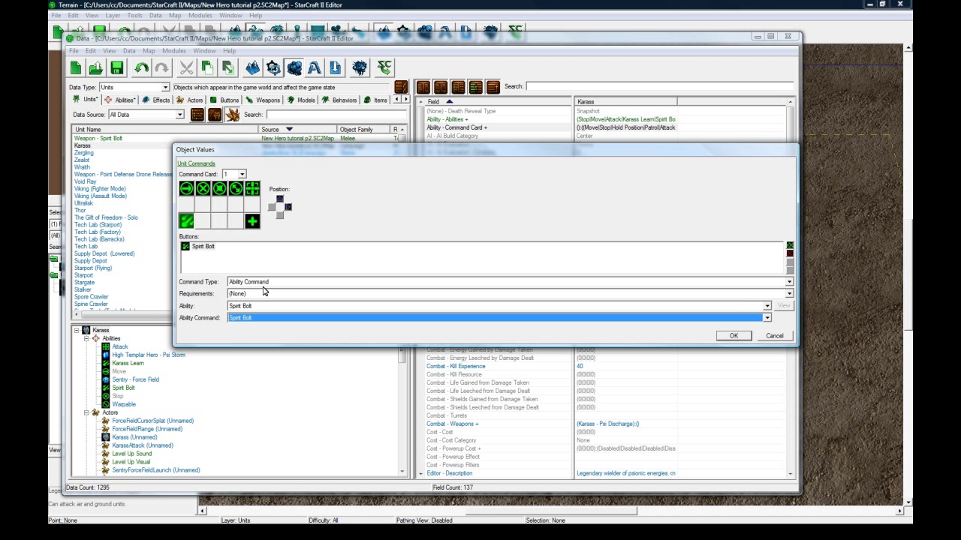
Review the button settings on command cards 1 and 2, including Learn Spirit Bolt and Spirit Bolt.
left_click(243, 256)
left_click(235, 319)
left_click(245, 321)
left_click(242, 174)
left_click(231, 189)
left_click(192, 190)
left_click(241, 174)
left_click(229, 184)
left_click(186, 220)
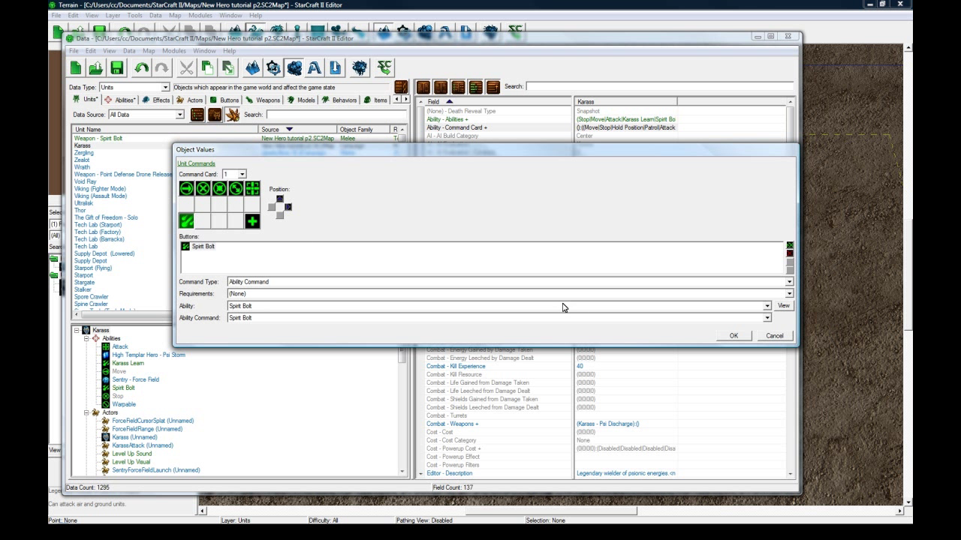
Accept the command card changes and save the map.
left_click(747, 338)
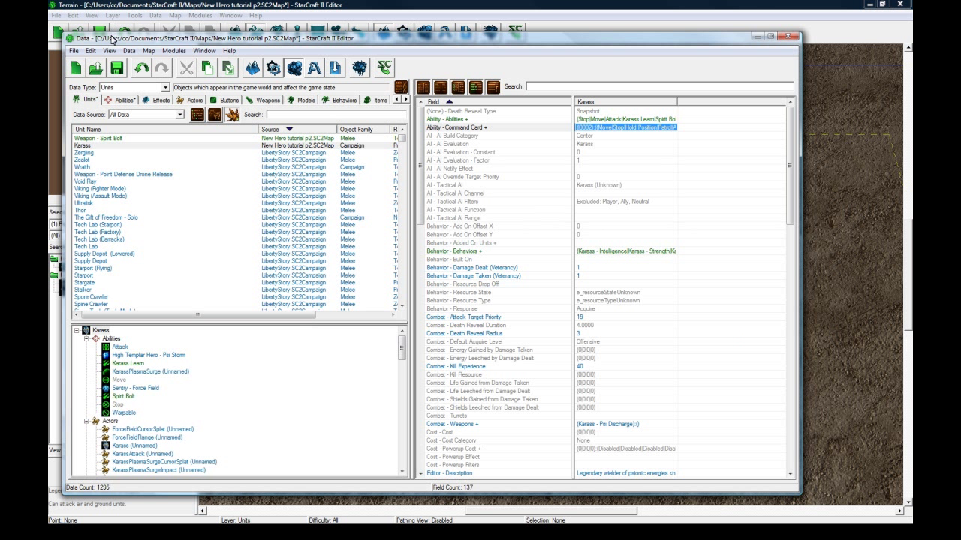
left_click(117, 68)
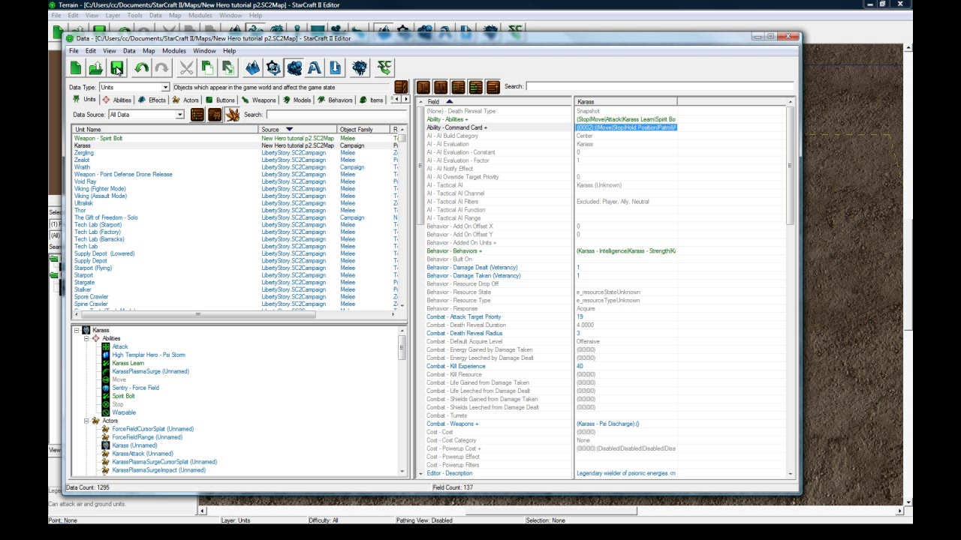
Test the map in StarCraft II, selecting the Karass hero and opening its Learn Abilities submenu.
left_click(384, 69)
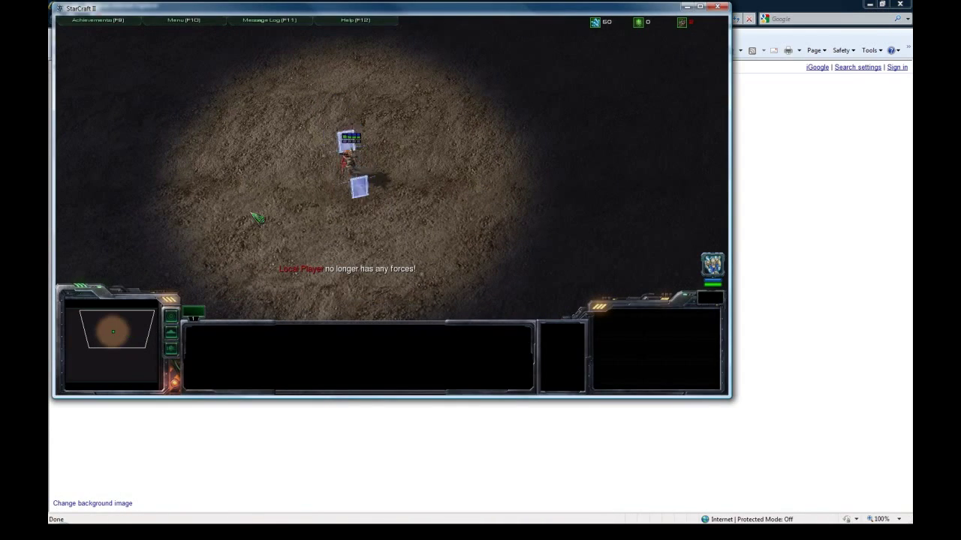
left_click_drag(300, 120, 403, 188)
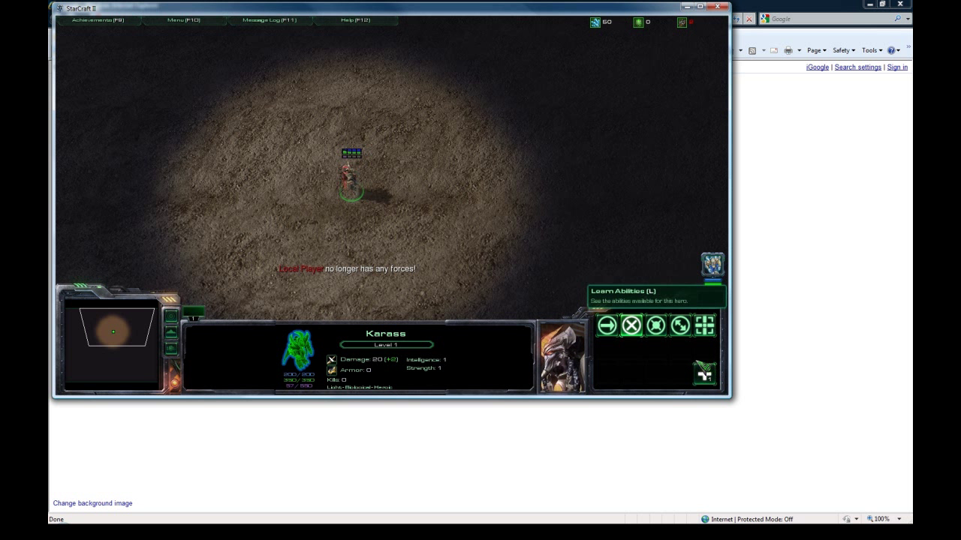
left_click(703, 372)
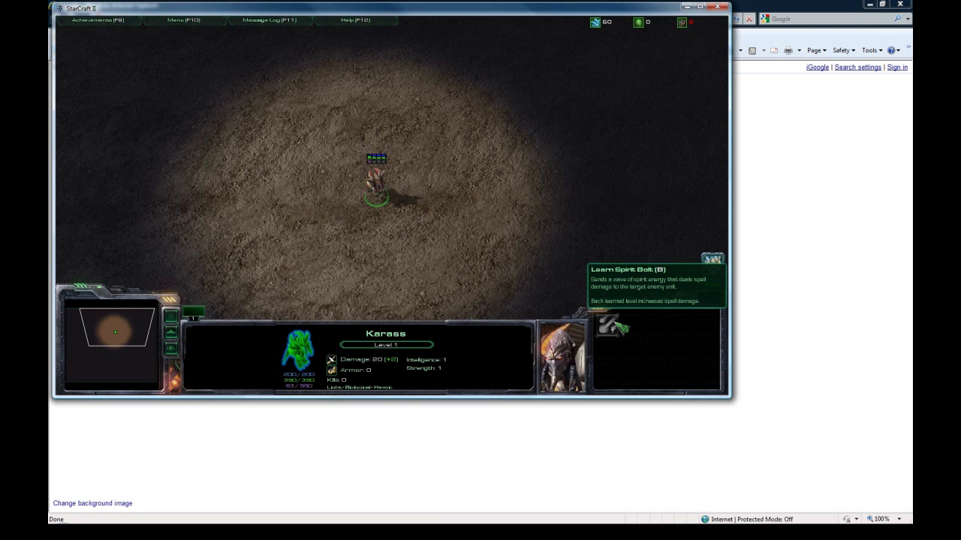
key("Down")
key("Up")
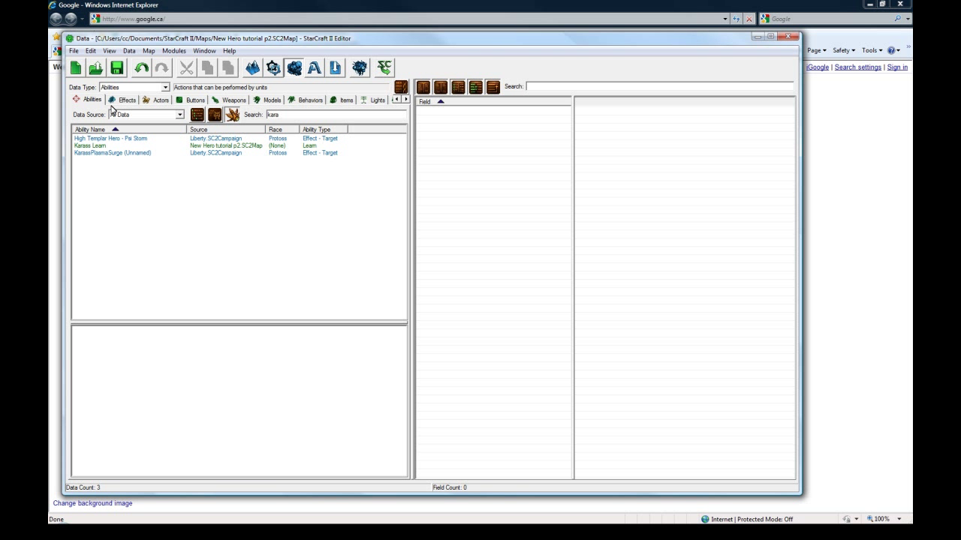
Back in the StarCraft II Editor, switch the data type to Units and open the Karass unit's command card.
left_click(165, 88)
left_click(115, 164)
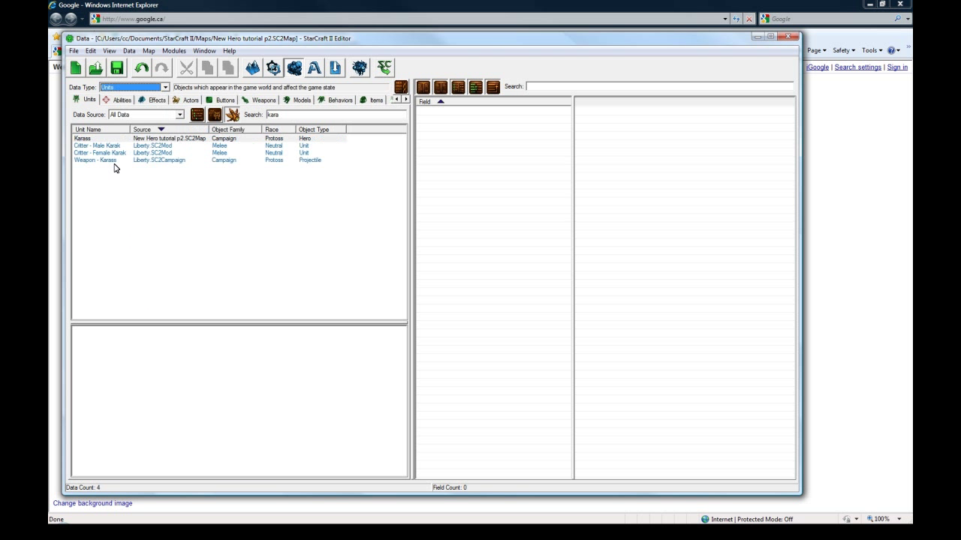
left_click(135, 139)
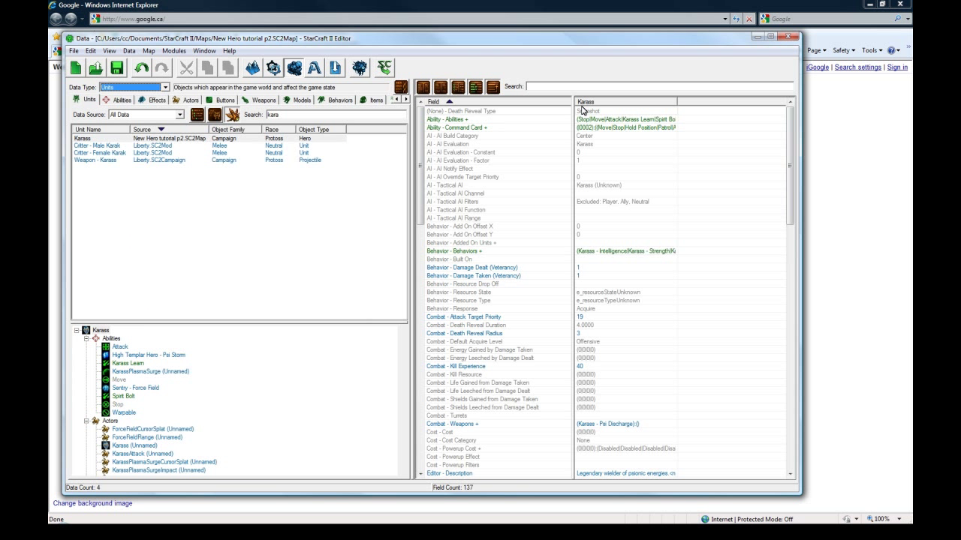
left_click(578, 127)
double_click(578, 127)
Add a Cancel button to the last slot of command card 2.
left_click(240, 175)
left_click(231, 191)
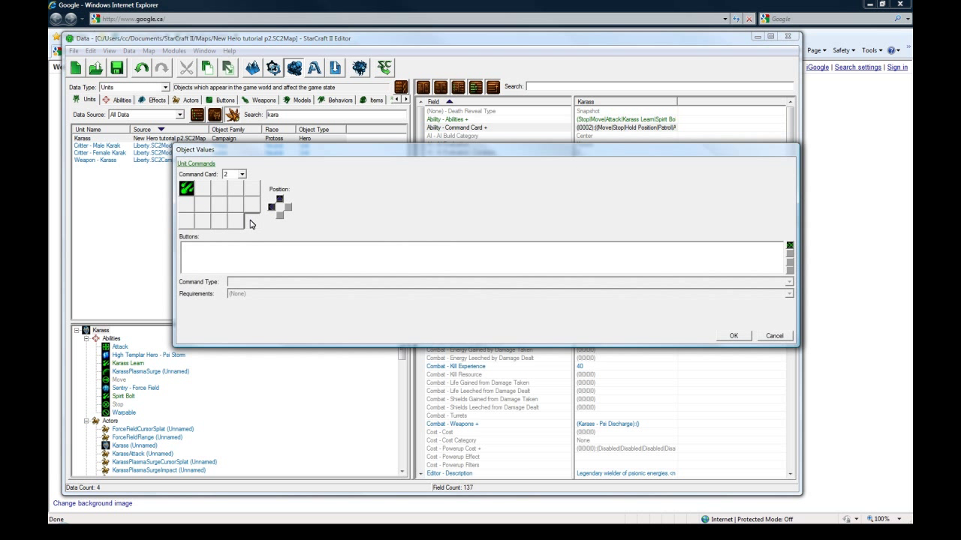
left_click(789, 246)
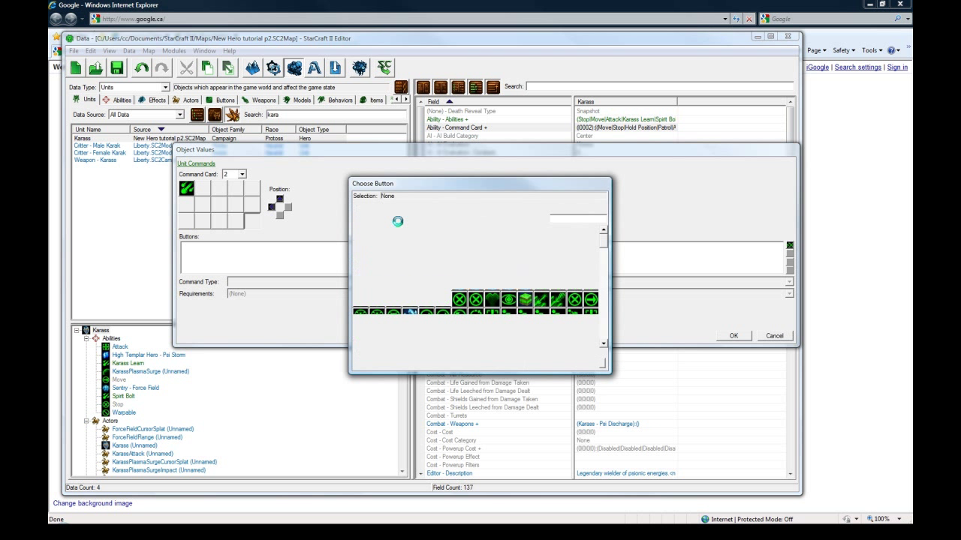
left_click(397, 221)
type("cancel")
left_click(361, 250)
left_click(379, 252)
left_click(388, 252)
left_click(546, 362)
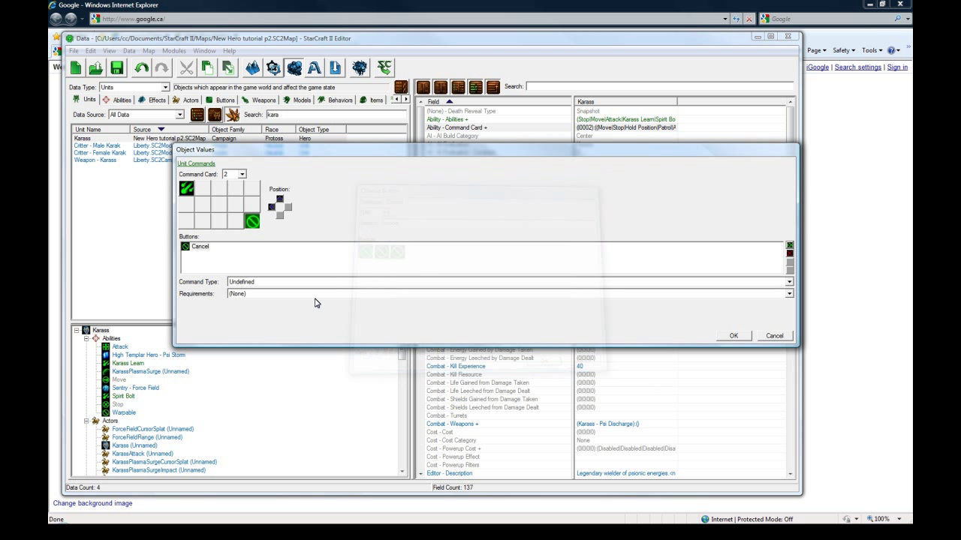
left_click(253, 282)
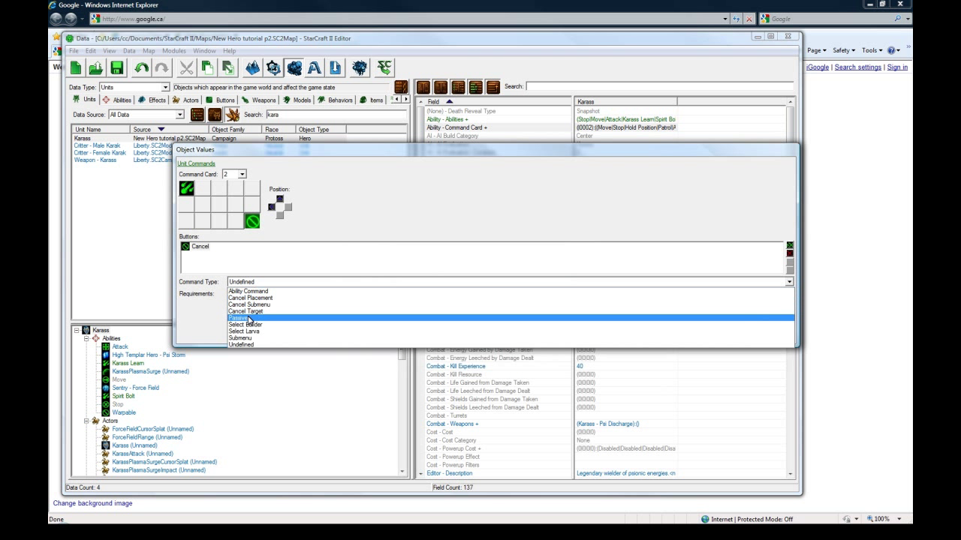
left_click(247, 339)
left_click(247, 294)
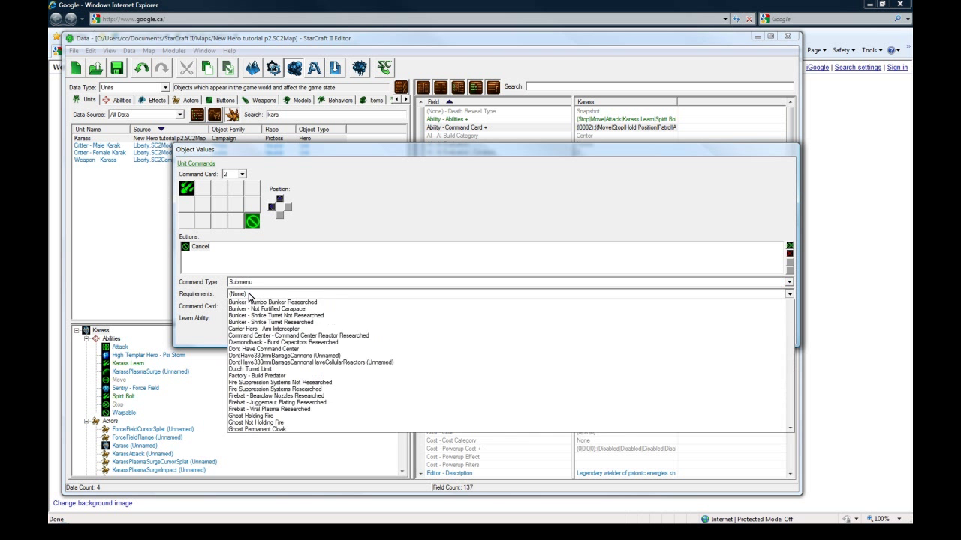
left_click(248, 293)
left_click(246, 306)
left_click(246, 306)
Set the Cancel button's command type to Cancel Submenu.
left_click(248, 281)
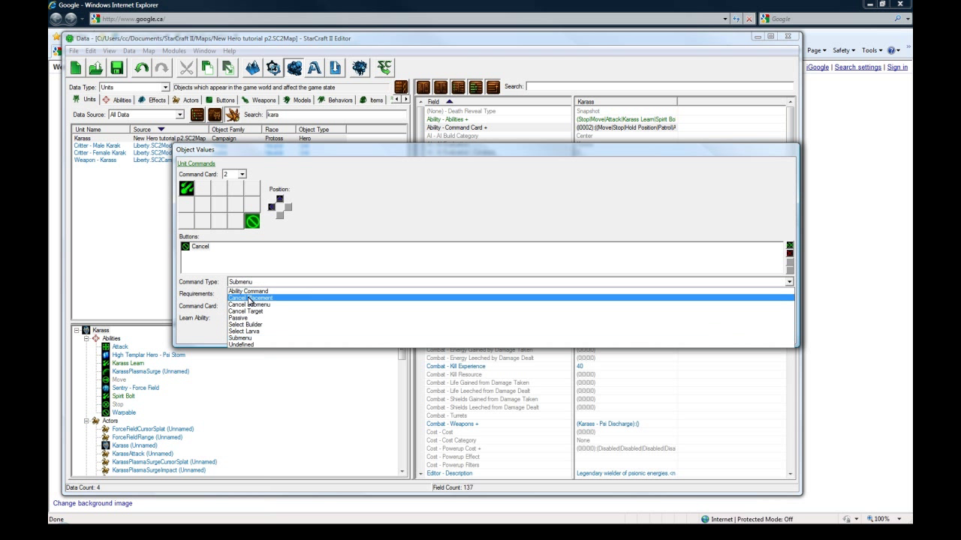
left_click(250, 307)
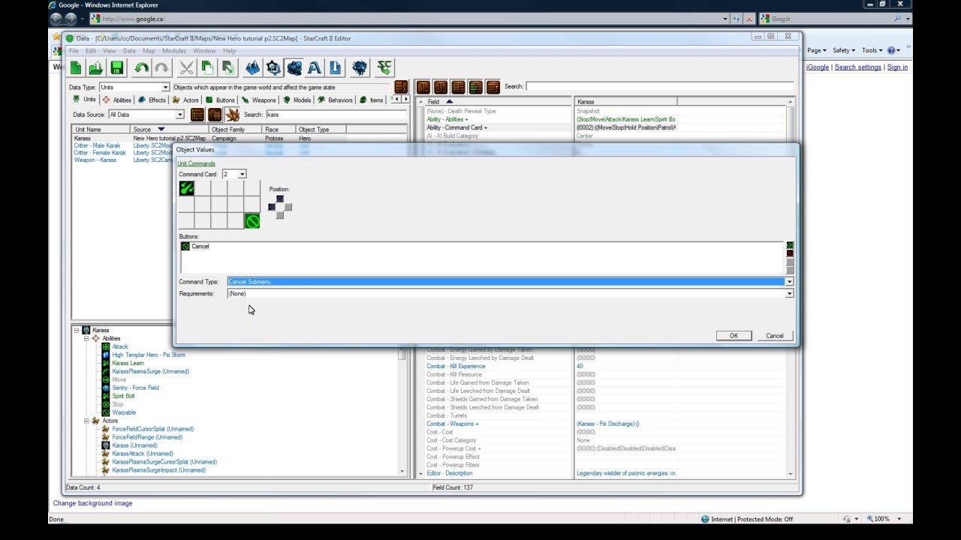
Confirm the Karass command card changes and find the Spirit Bolt Level Skip requirement by searching the Requirements data for "spirit".
left_click(722, 335)
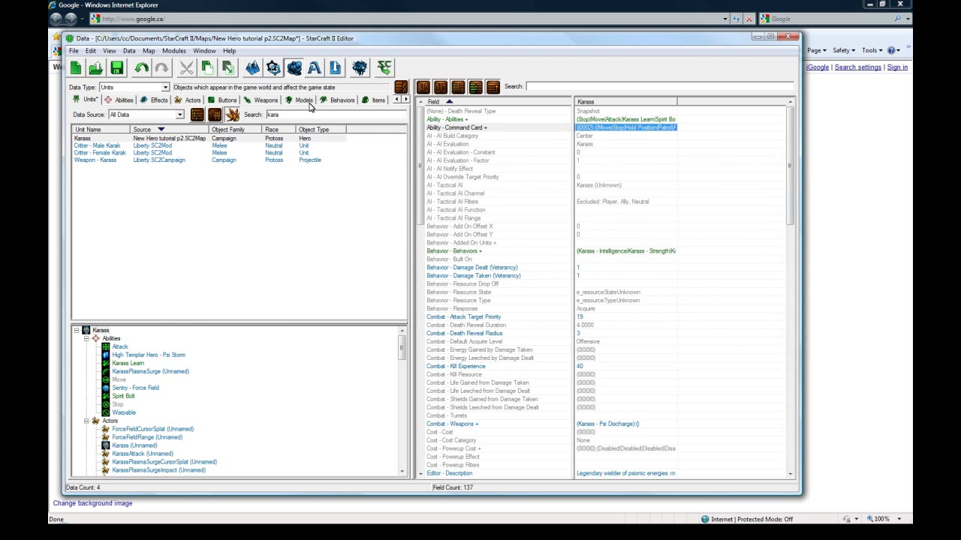
left_click(377, 100)
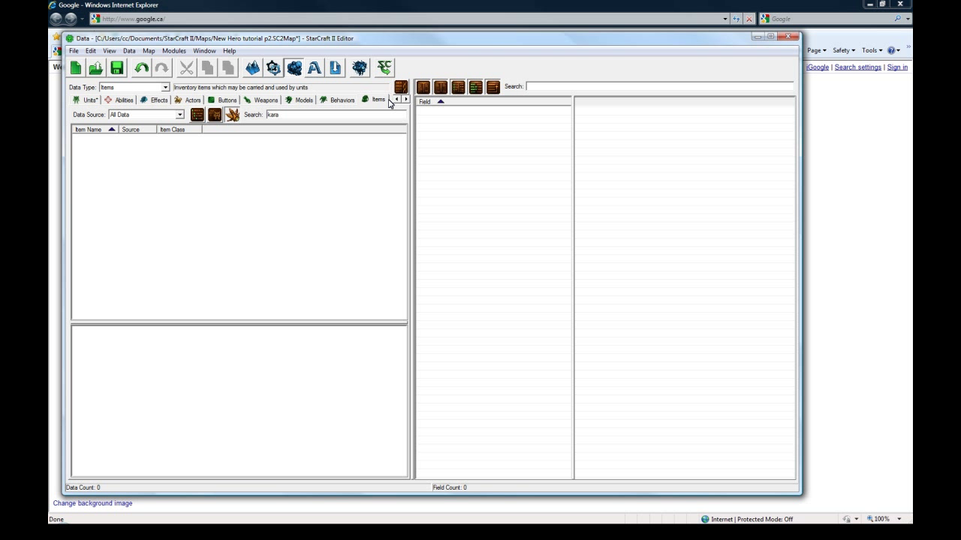
left_click(389, 101)
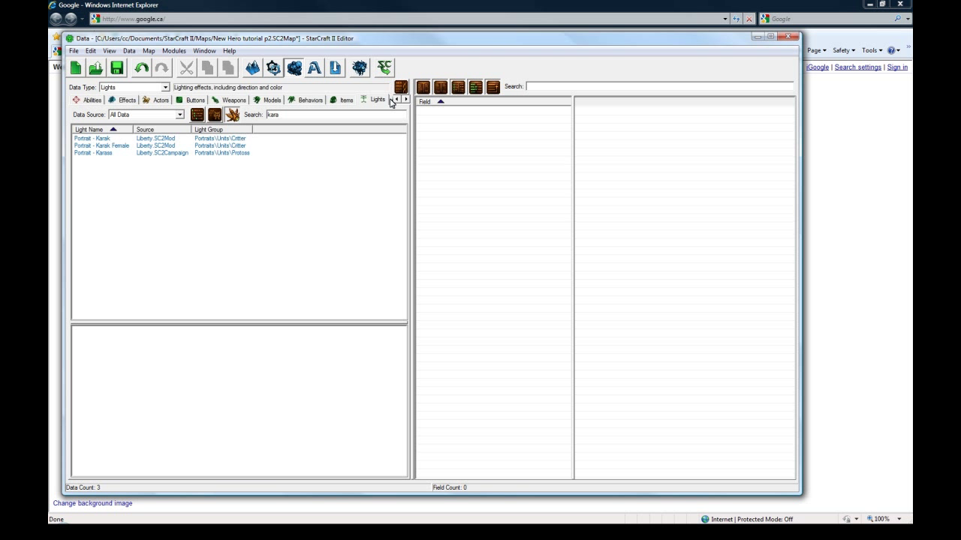
left_click(390, 101)
double_click(271, 115)
type("spirit")
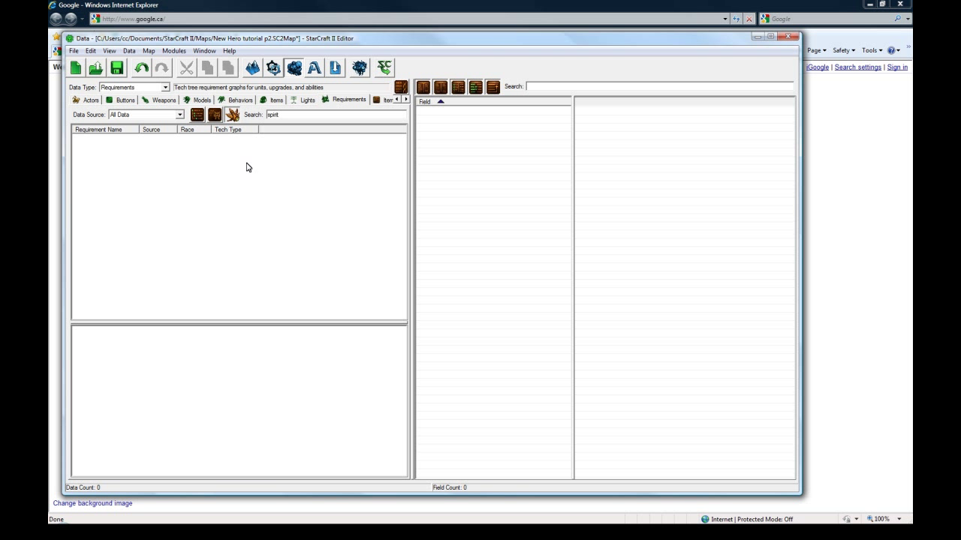
left_click(139, 140)
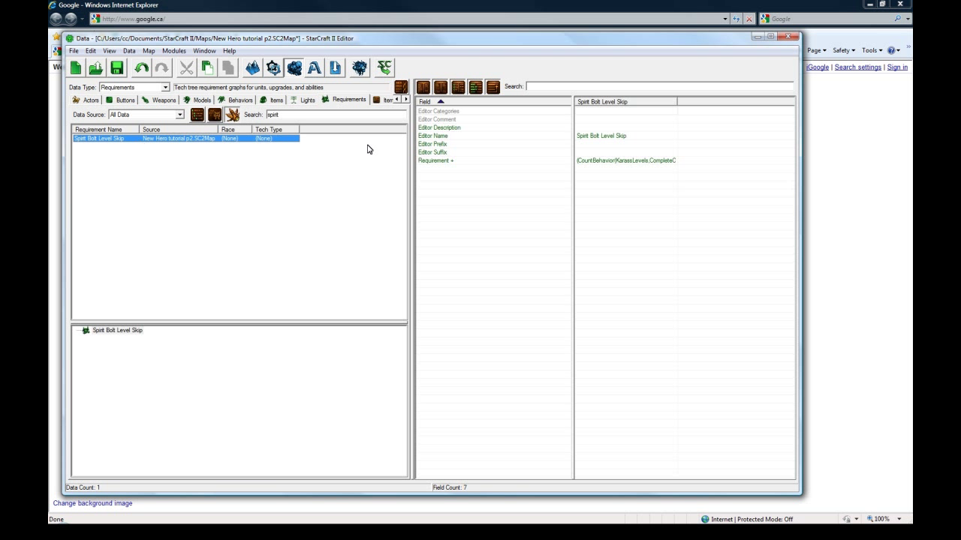
Change the comparison under Use in the Spirit Bolt Level Skip requirement to Greater Than.
double_click(605, 161)
left_click(263, 211)
left_click(257, 204)
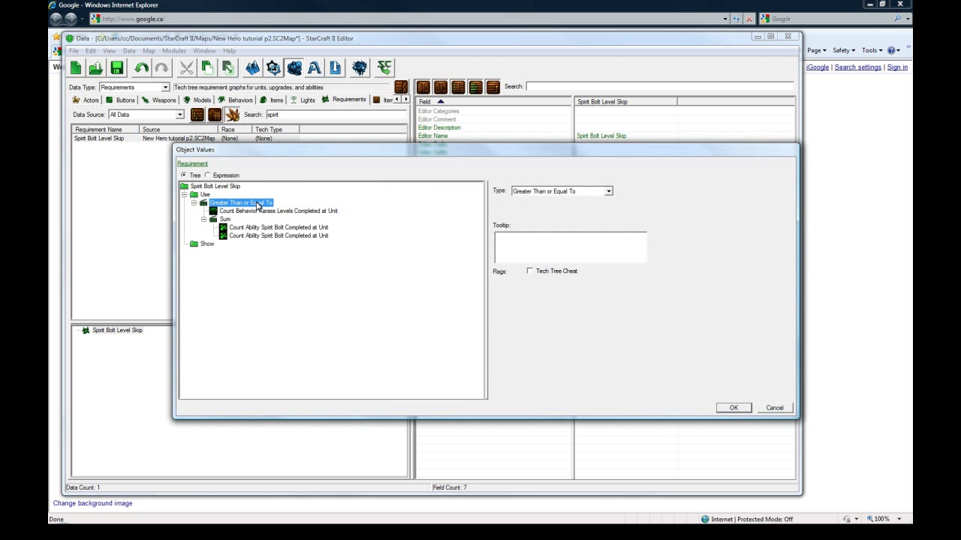
left_click(516, 194)
left_click(533, 268)
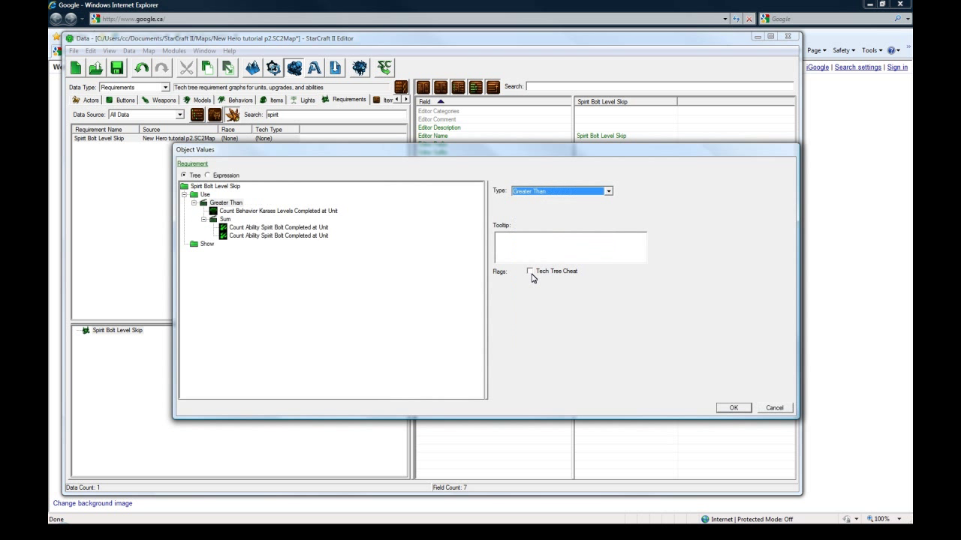
left_click(276, 212)
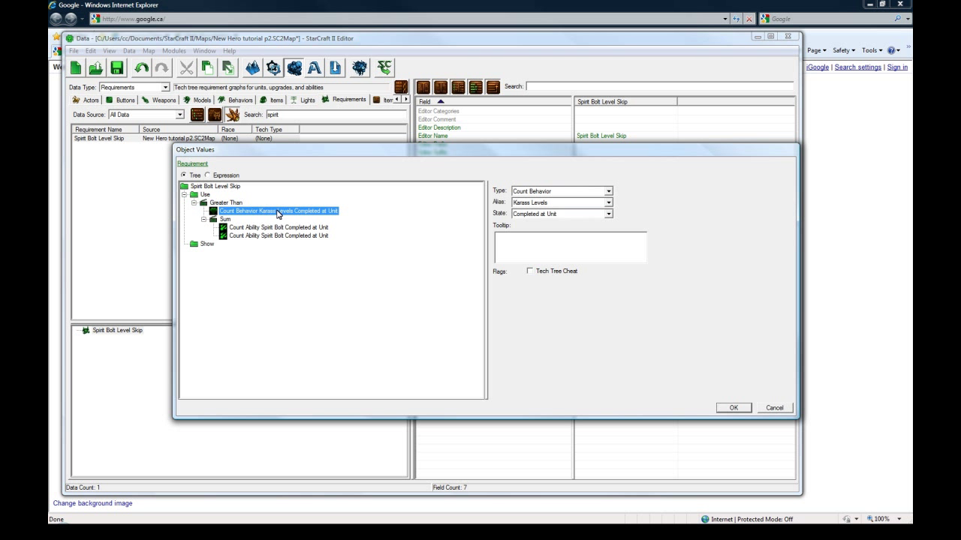
left_click(743, 408)
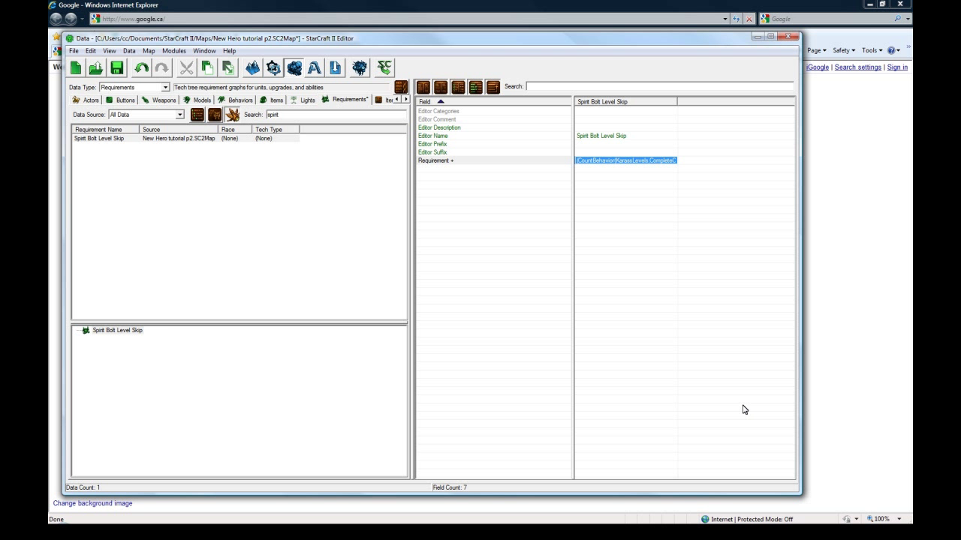
Switch the data type to Abilities and review the Spirit Bolt ability's fields.
left_click(165, 87)
scroll(124, 150, "up", 5)
left_click(124, 104)
left_click(109, 139)
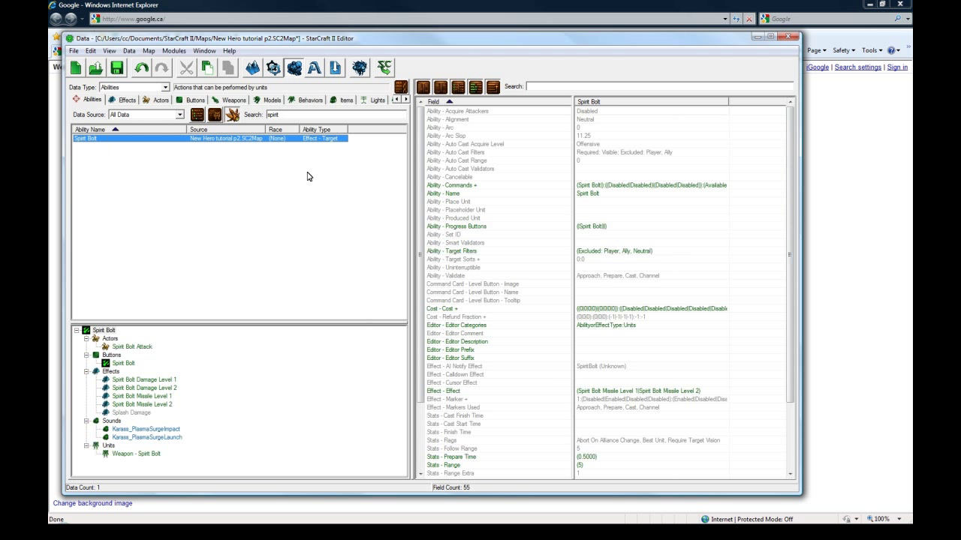
left_click(604, 334)
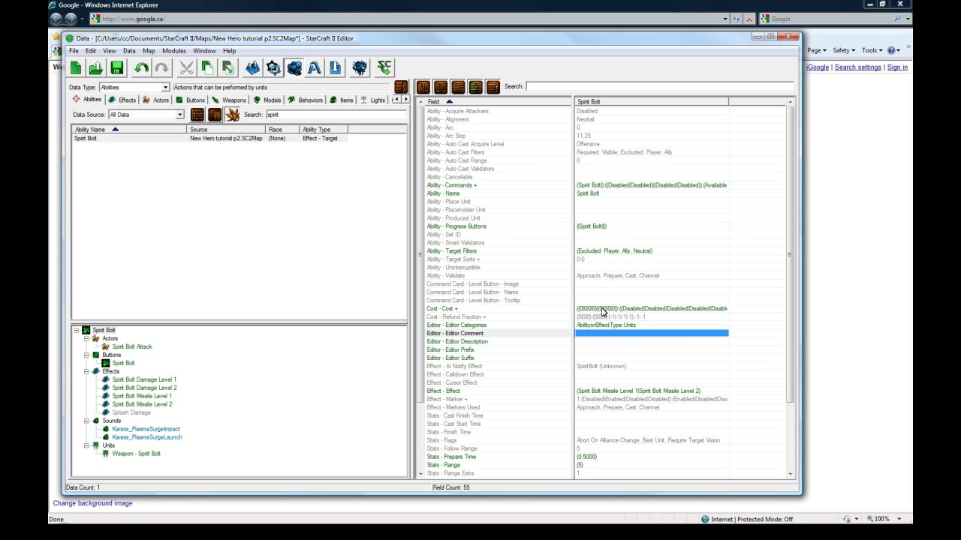
Find the Karass Learn ability by searching for "learn" and set Count (Use) to 0 for Learn1 in its Info values.
left_click_drag(284, 114, 263, 120)
type("learn")
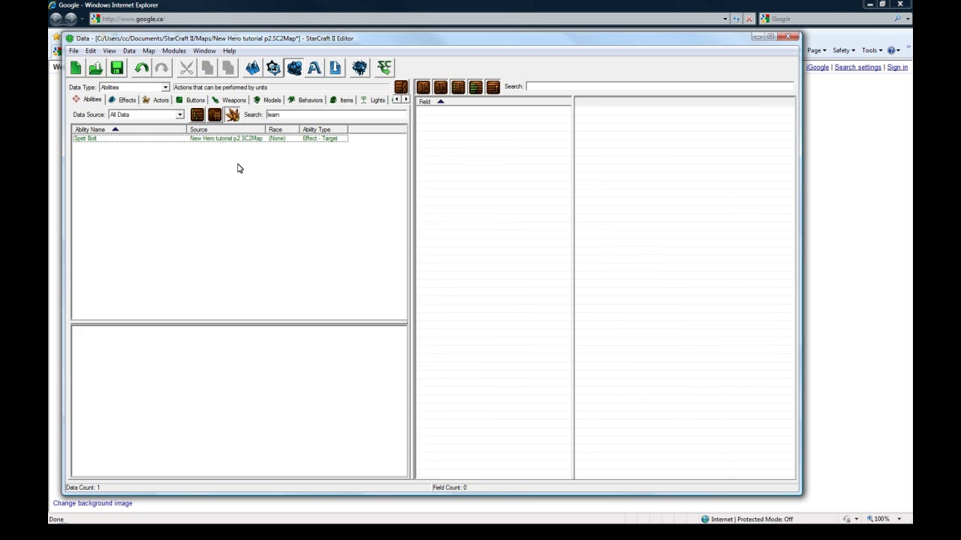
left_click(105, 153)
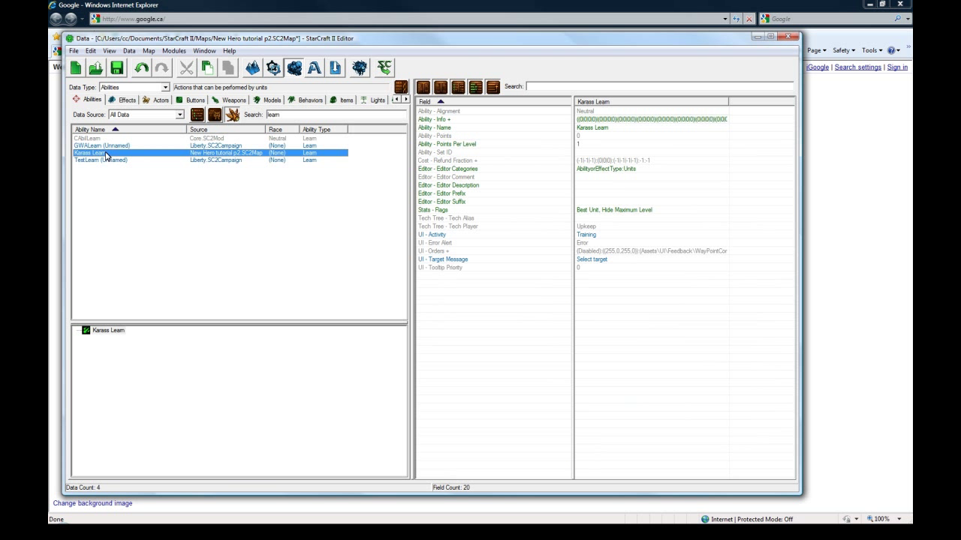
left_click(603, 119)
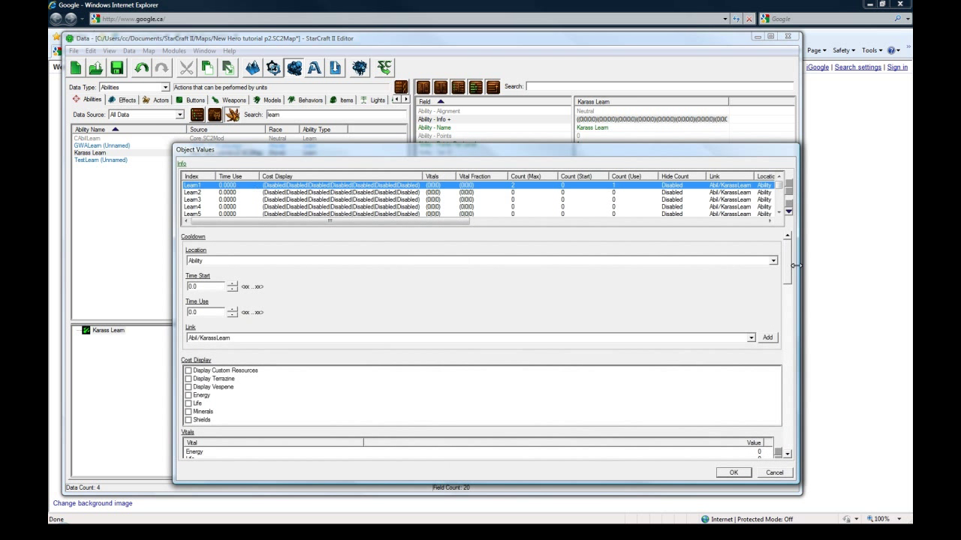
left_click_drag(788, 267, 776, 335)
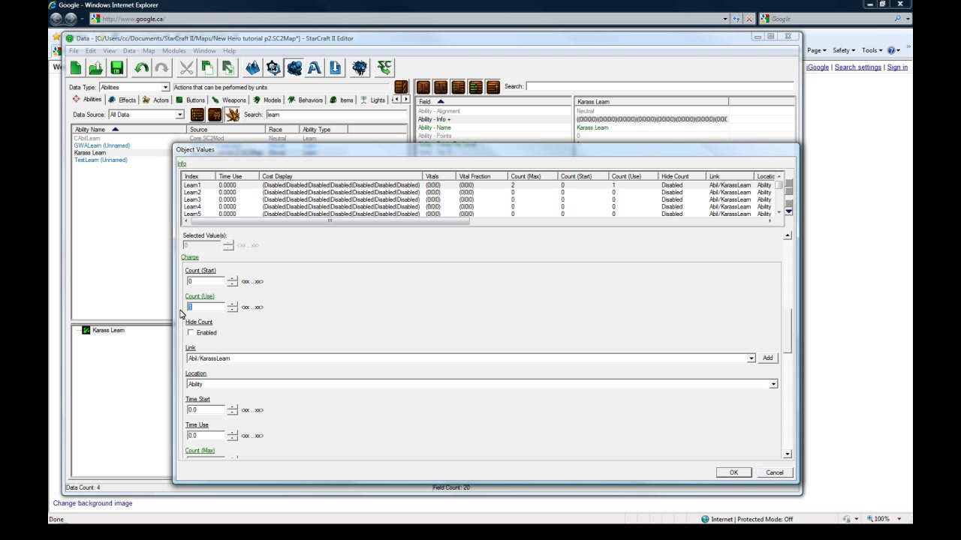
type("0")
left_click(212, 279)
scroll(778, 309, "down", 3)
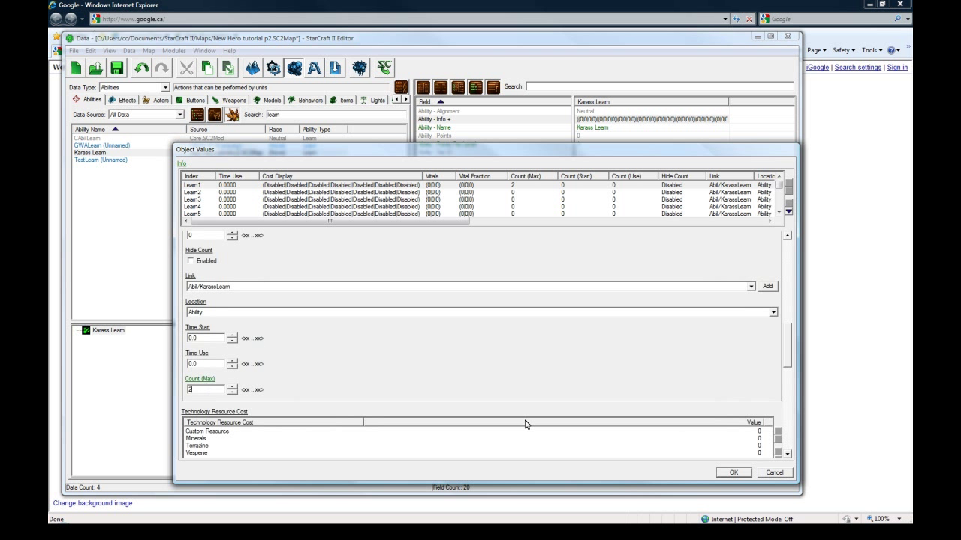
left_click(732, 474)
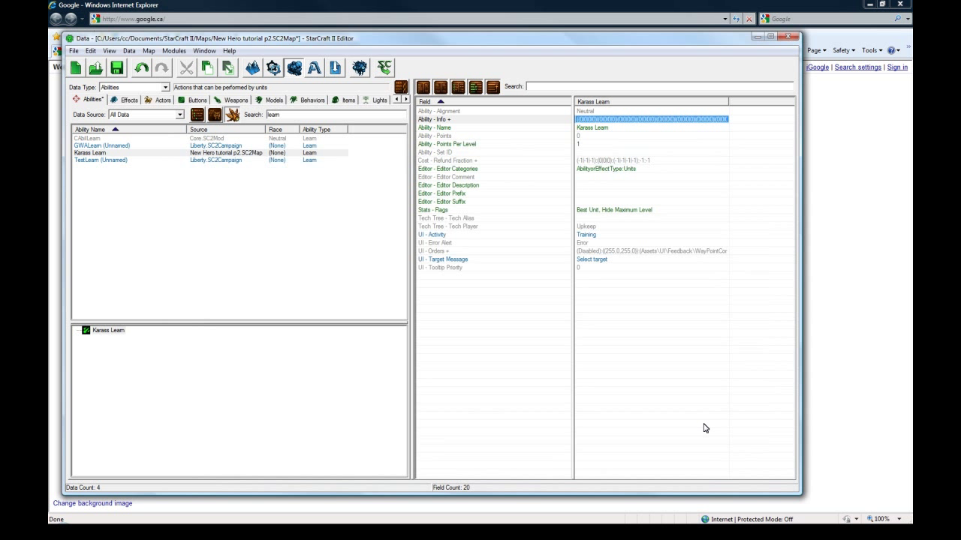
Save the map, test it in StarCraft II, and learn Spirit Bolt from Karass's Learn Abilities submenu.
left_click(119, 72)
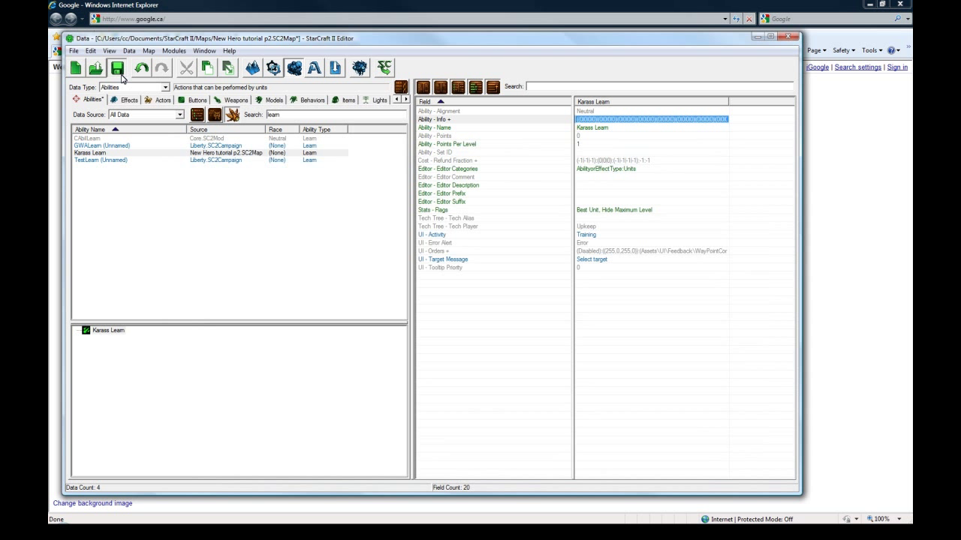
left_click(384, 67)
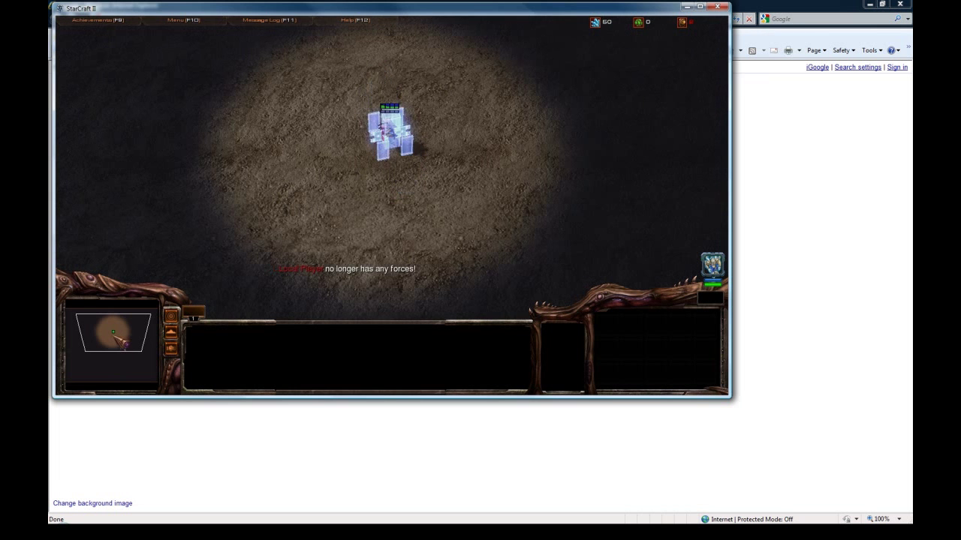
left_click(704, 374)
left_click(608, 324)
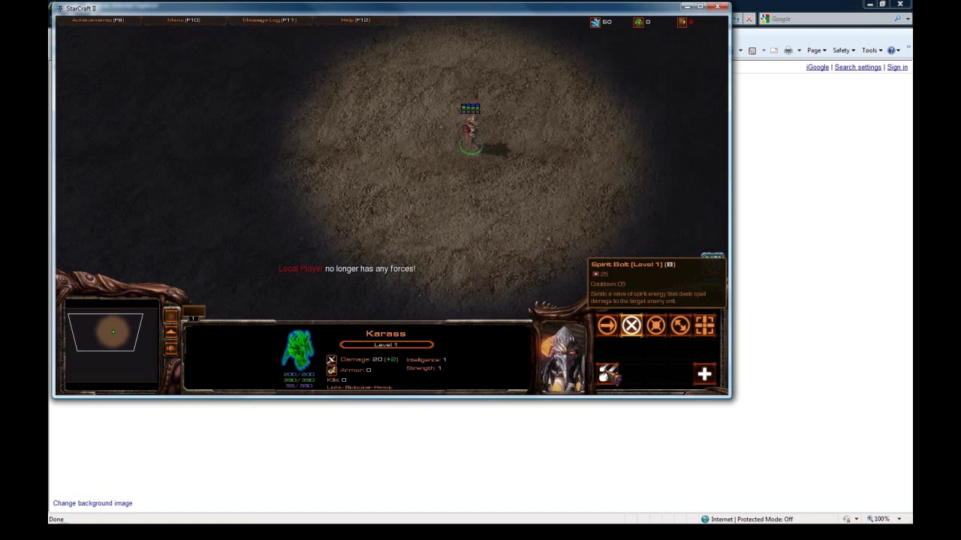
Move Karass toward the zerglings and test casting Spirit Bolt on them.
left_click(607, 324)
left_click(452, 231)
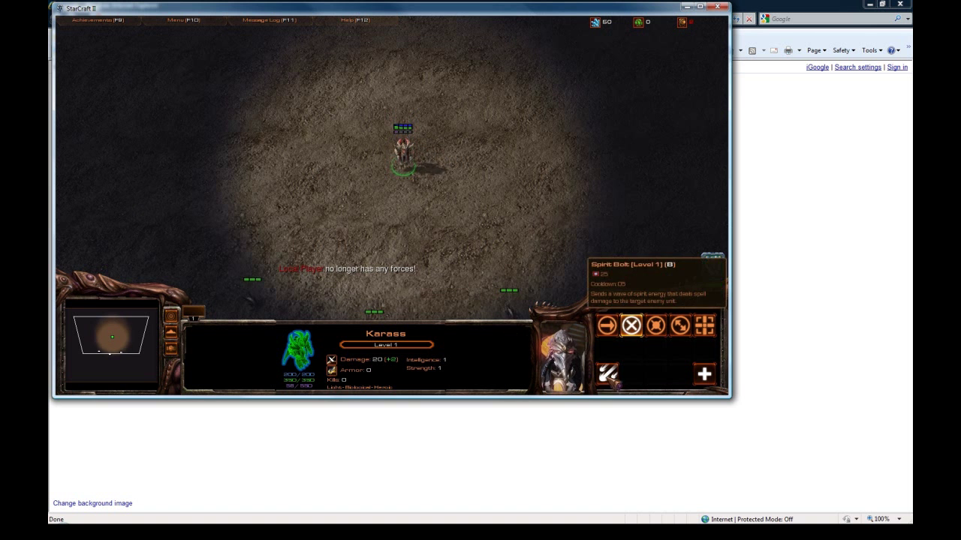
left_click(608, 373)
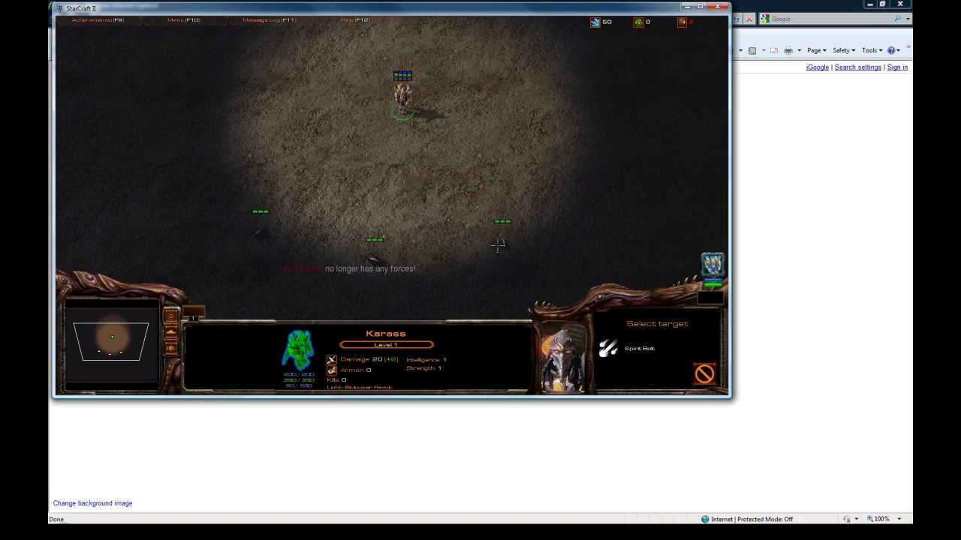
left_click(501, 242)
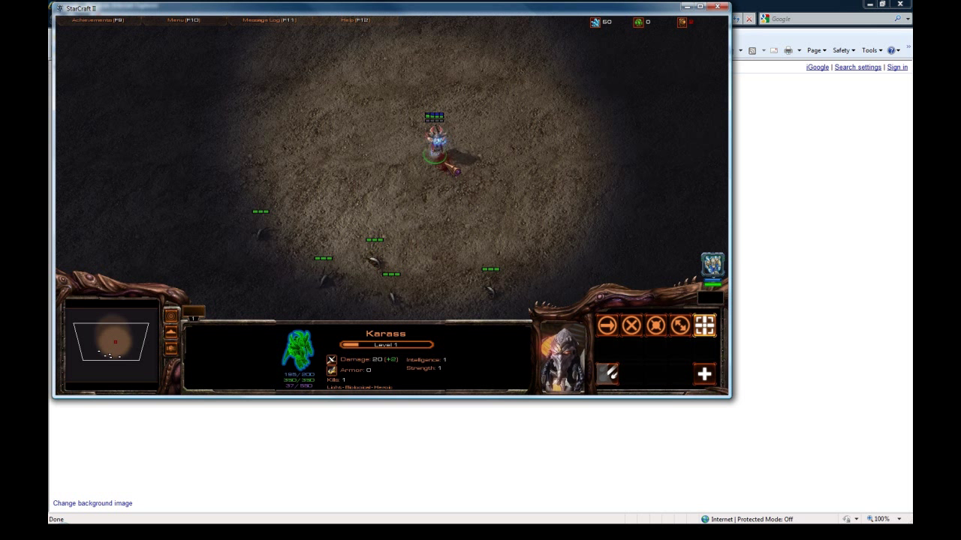
left_click(492, 291)
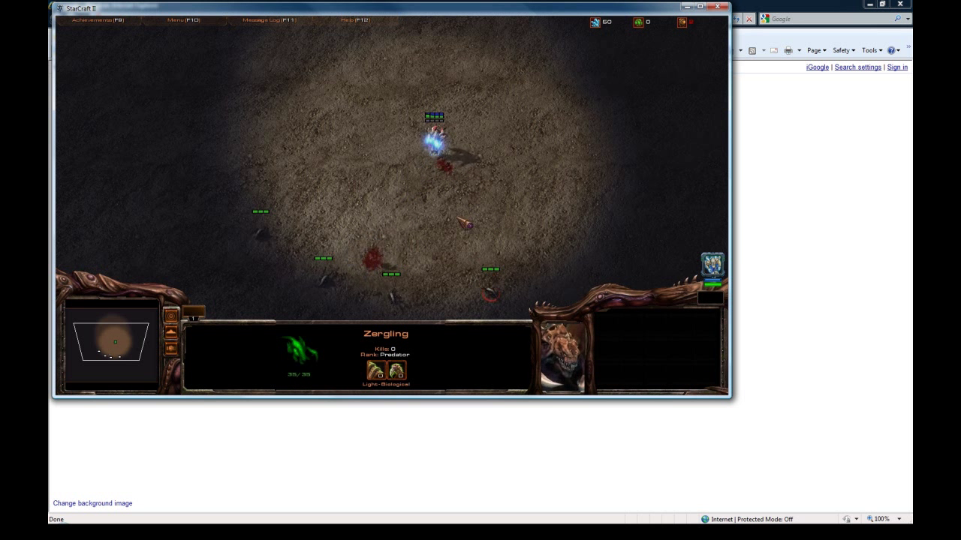
left_click(434, 143)
right_click(430, 142)
right_click(430, 146)
key("b")
left_click(493, 291)
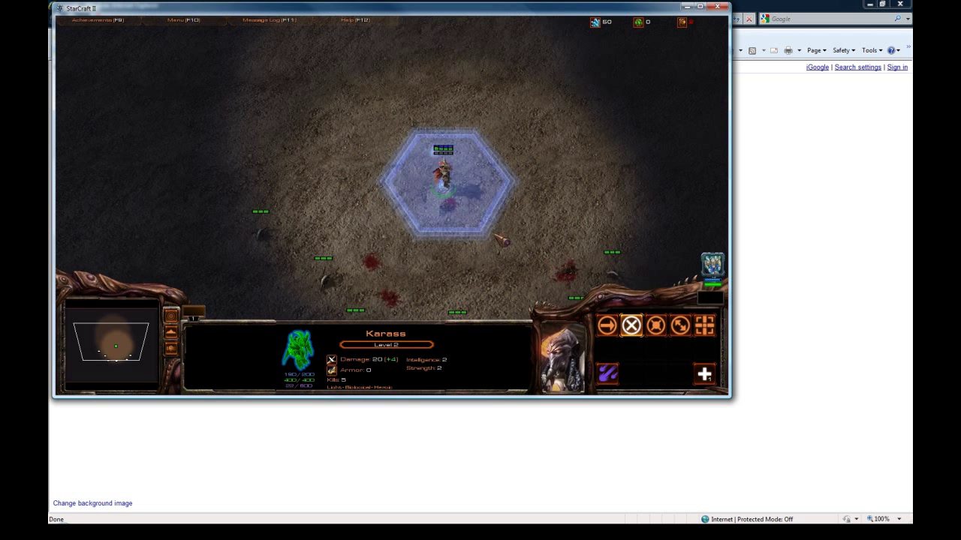
Try to learn another level of Spirit Bolt from the Learn Abilities submenu, and return to the main command card.
left_click(704, 374)
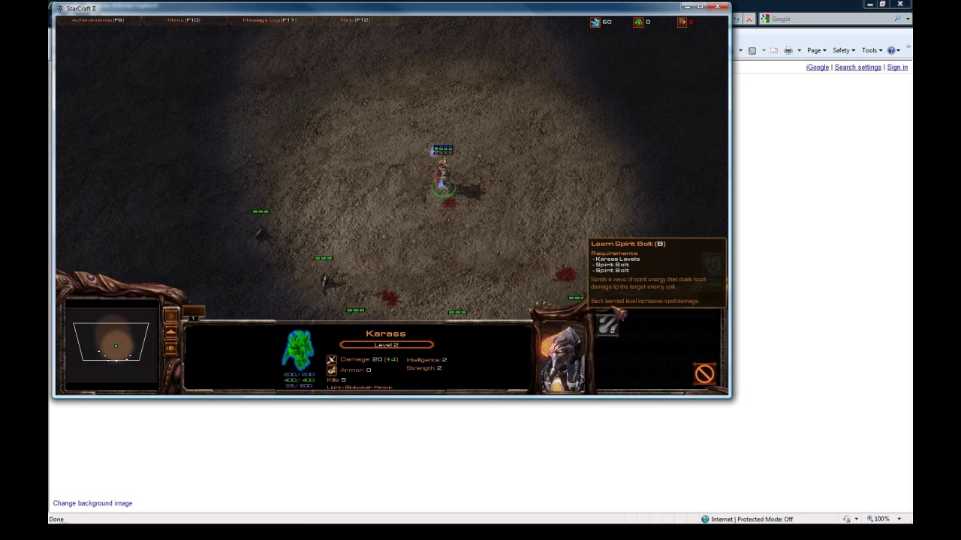
left_click(614, 321)
left_click(703, 374)
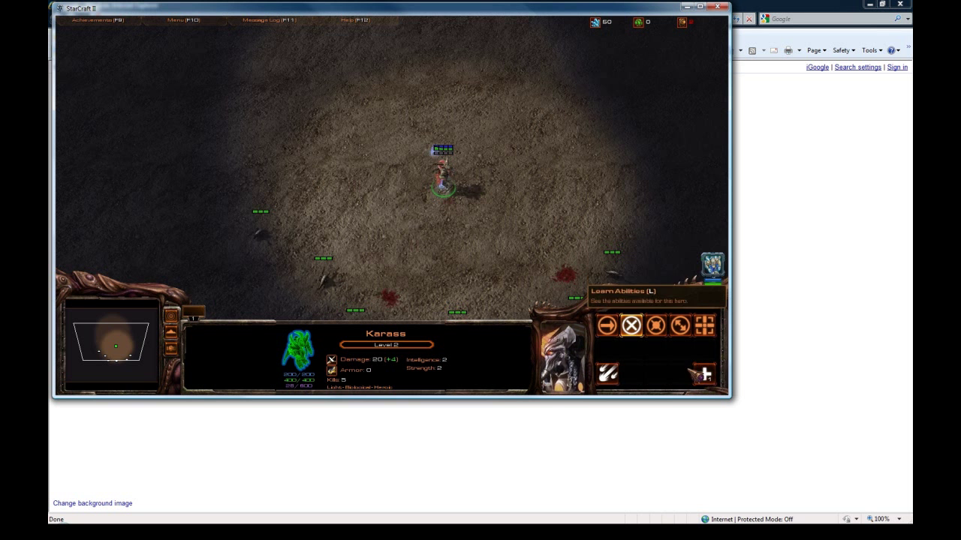
Attack the remaining zerglings with Karass, test Spirit Bolt on them again, and end the test.
right_click(342, 308)
right_click(340, 282)
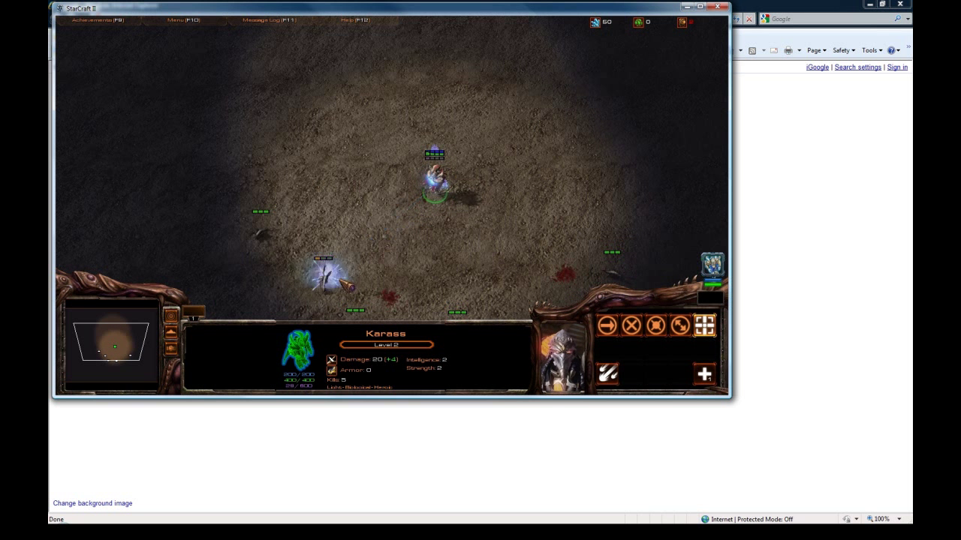
key("b")
left_click(340, 280)
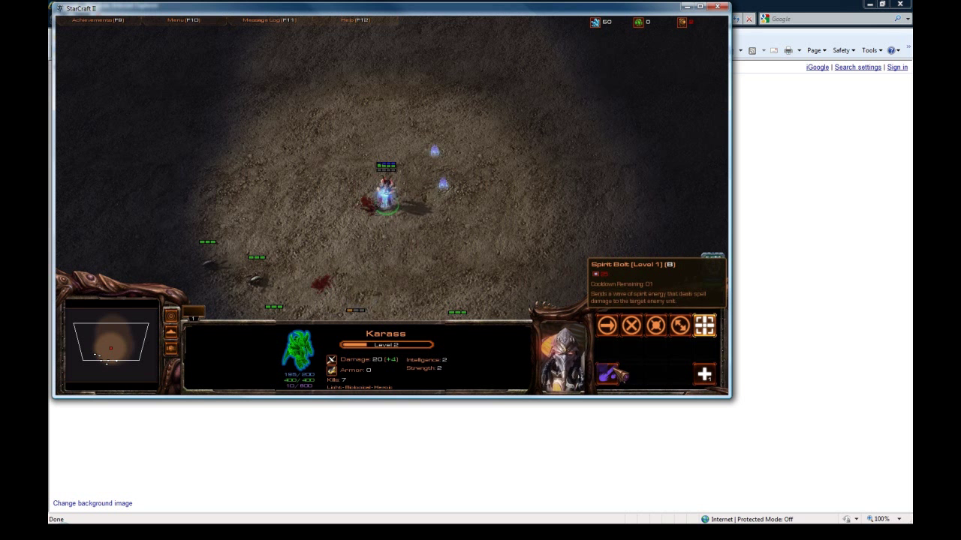
left_click(255, 270)
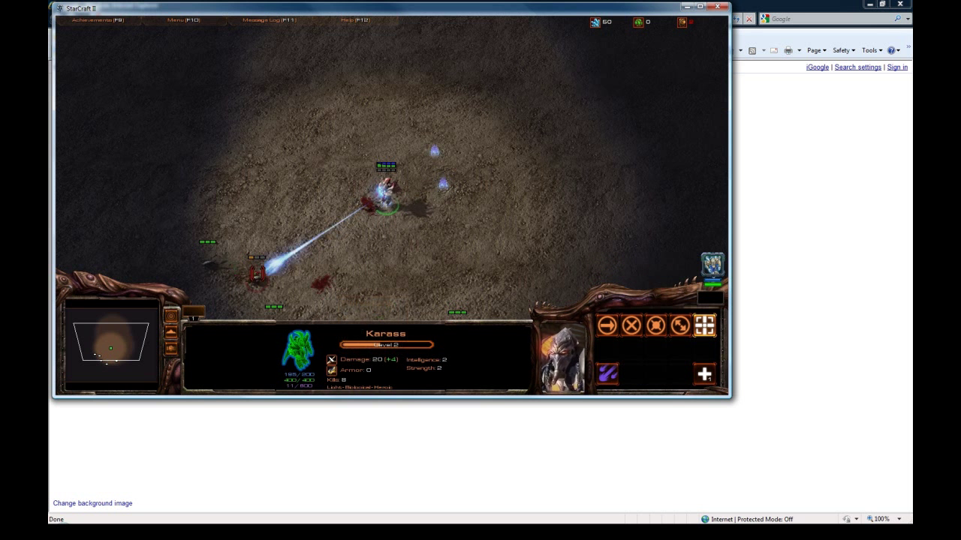
left_click(257, 274)
left_click(277, 291)
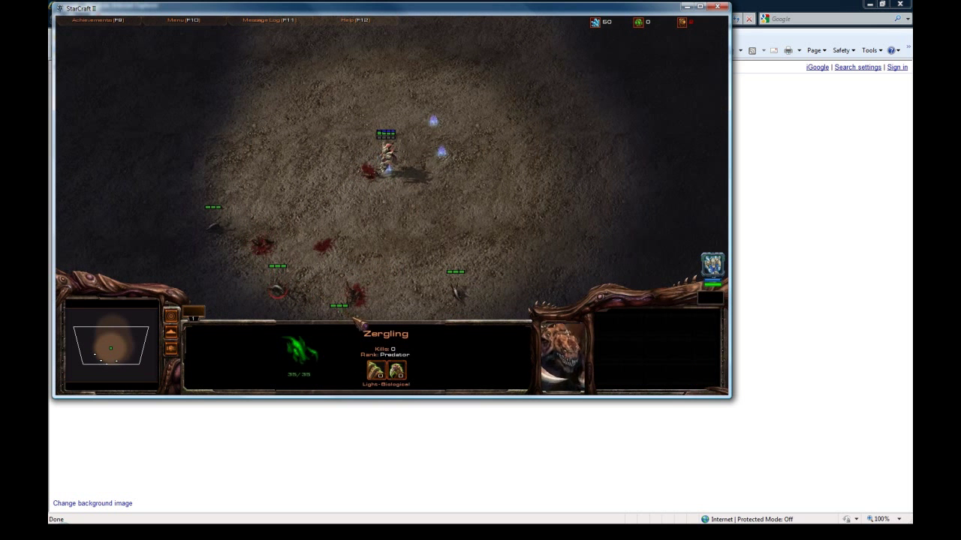
key("Down")
left_click(460, 227)
key("Up")
key("Down")
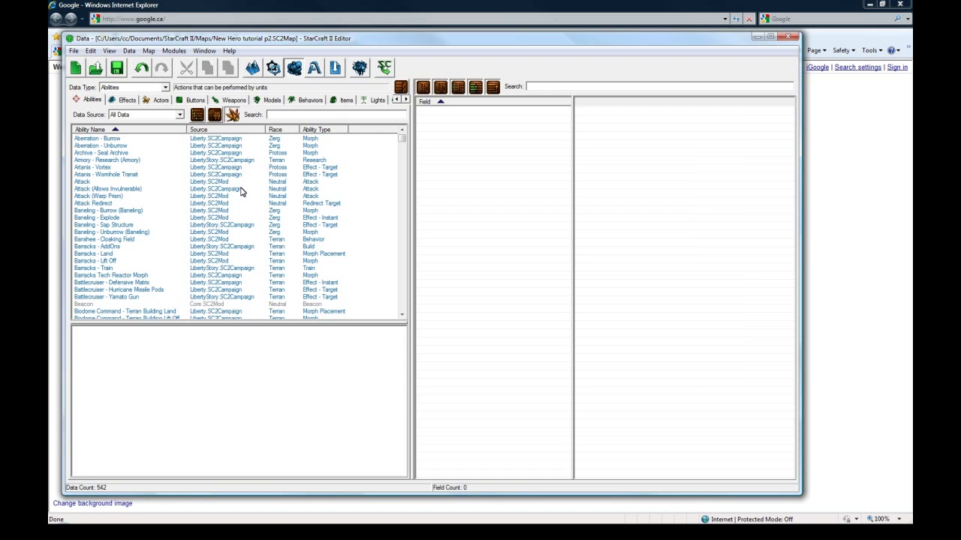
Back in the StarCraft II Editor, show only the requirements whose data source is New Hero tutorial p2.SC2Map.
left_click(405, 100)
left_click(349, 99)
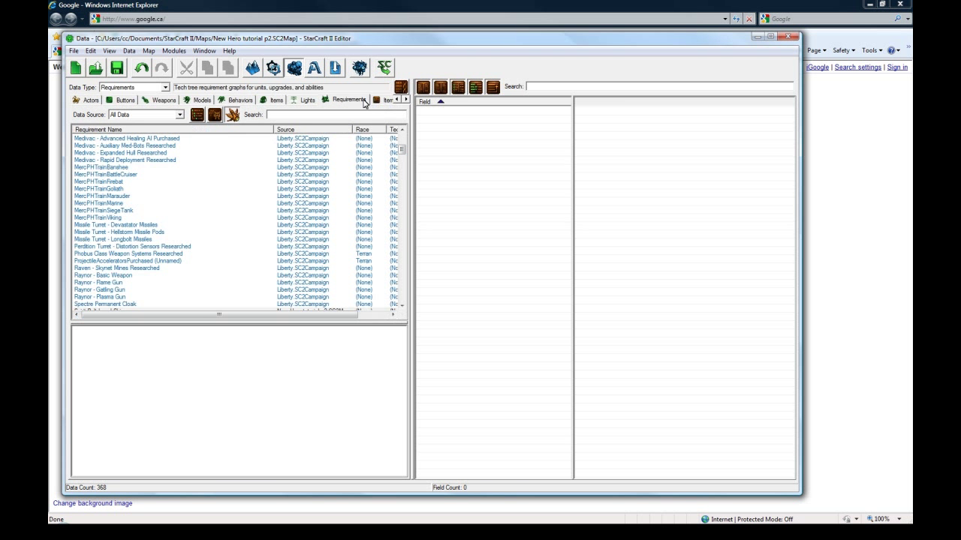
left_click(180, 114)
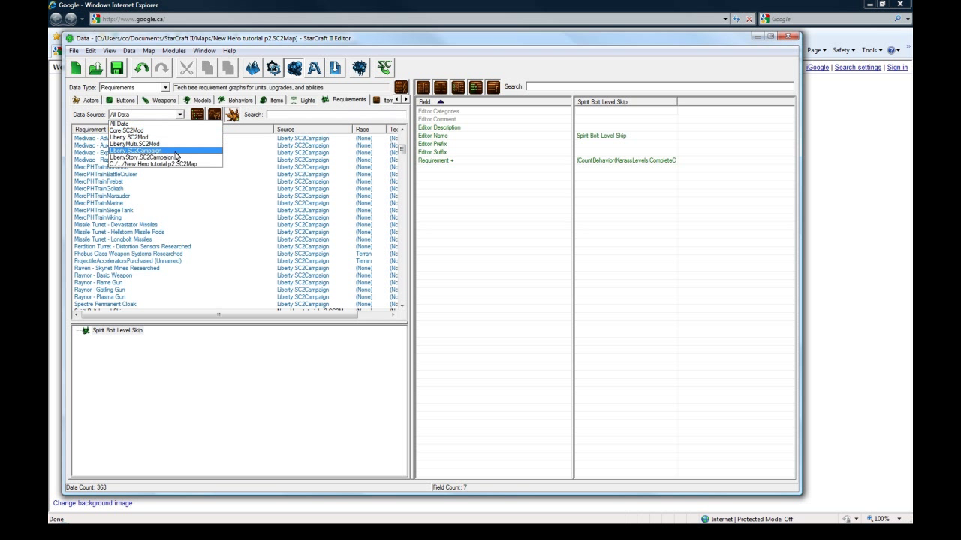
left_click(174, 165)
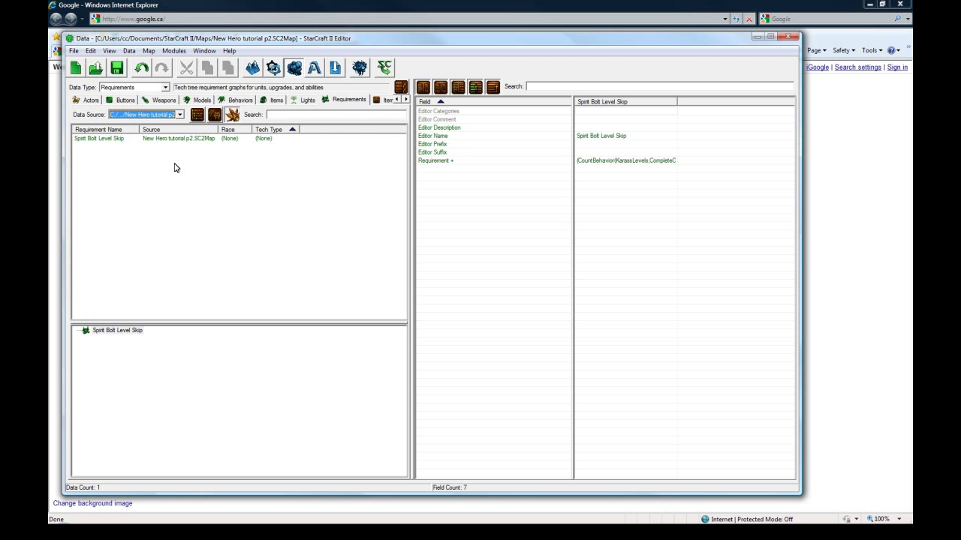
Set the tooltip of the Greater Than condition in the Spirit Bolt Level Skip requirement to "Learnable only every second level.".
left_click(132, 141)
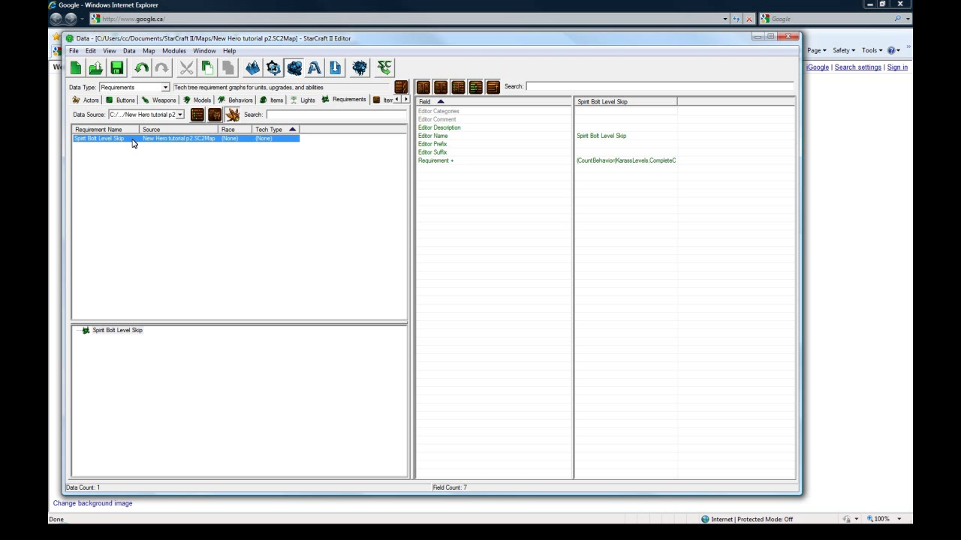
double_click(593, 161)
left_click(225, 203)
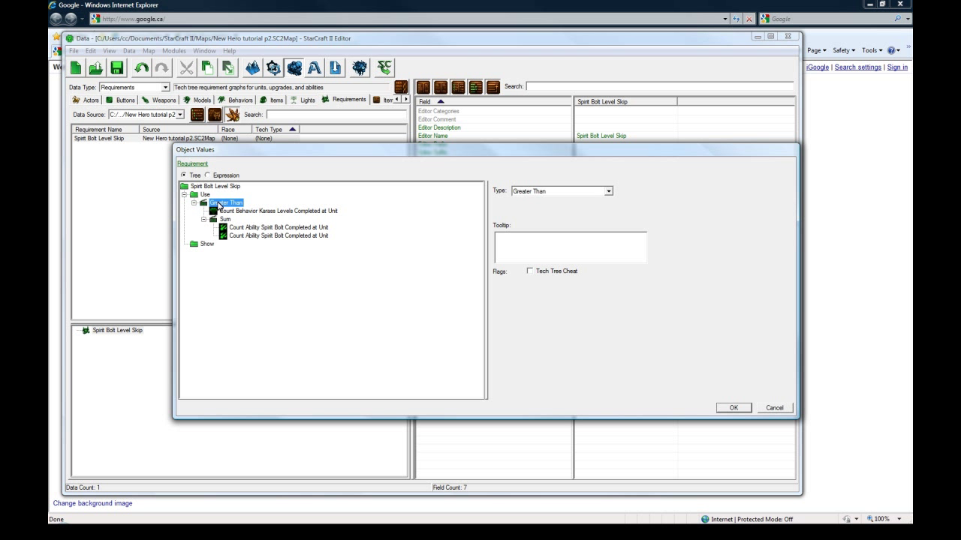
left_click(205, 196)
left_click(215, 202)
left_click(539, 245)
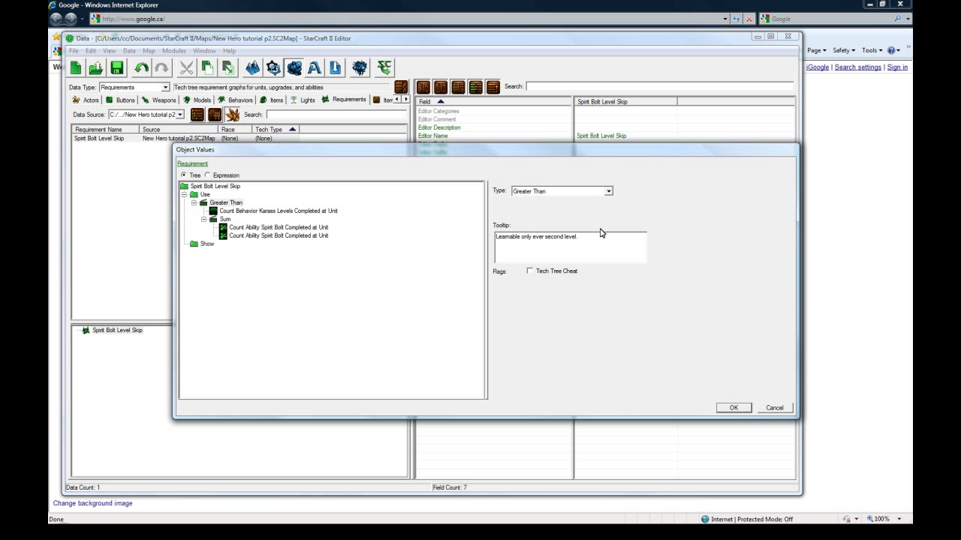
type("y")
left_click(726, 409)
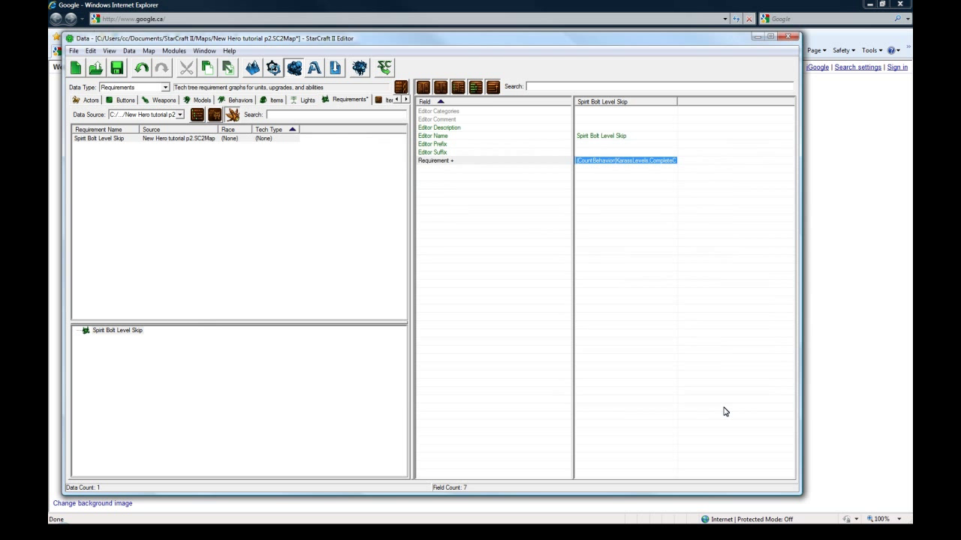
Add Photon Cannon Weapon as the mover of the Spirit Bolt Missile Level 1 and Level 2 effects.
left_click(132, 87)
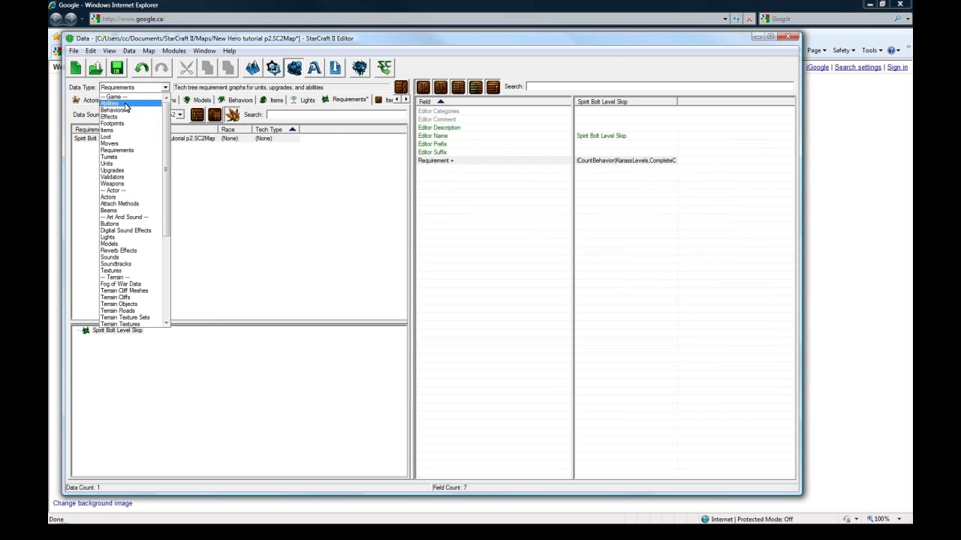
left_click(127, 118)
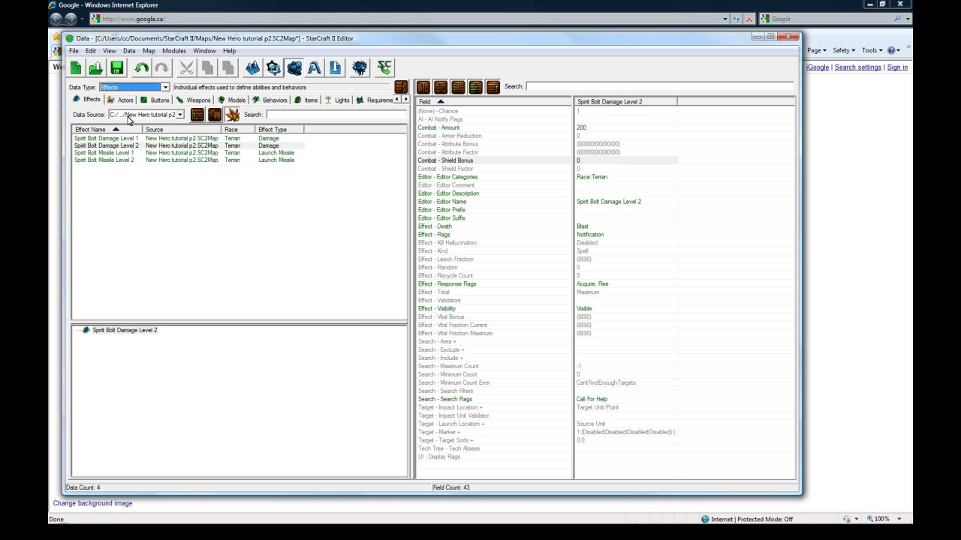
left_click(129, 160)
left_click(130, 153)
left_click(595, 326)
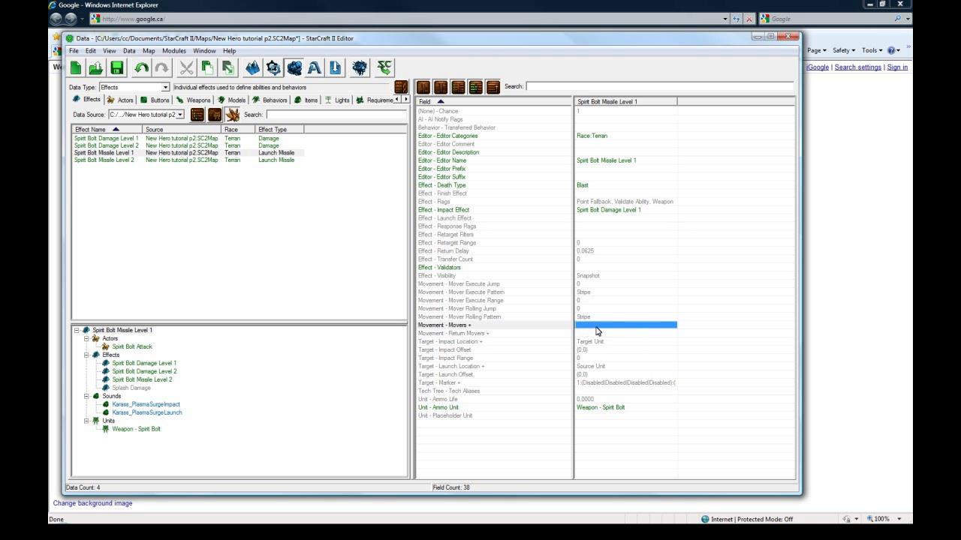
double_click(595, 328)
right_click(270, 198)
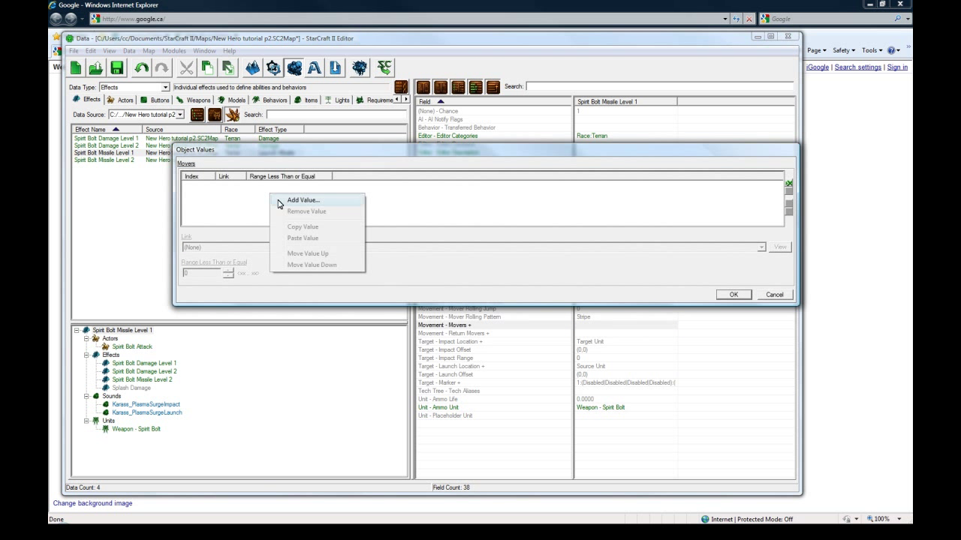
left_click(301, 200)
left_click(229, 247)
key("p")
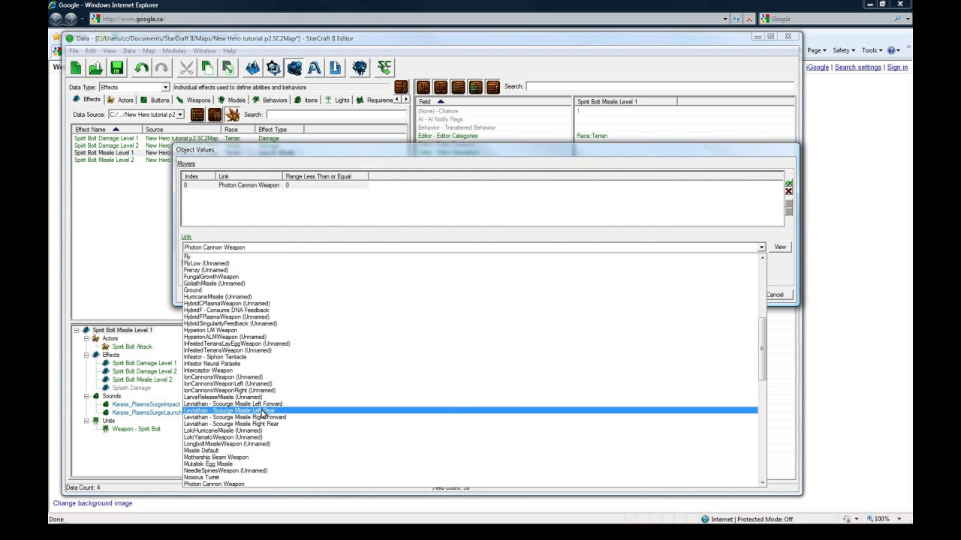
scroll(265, 415, "down", 3)
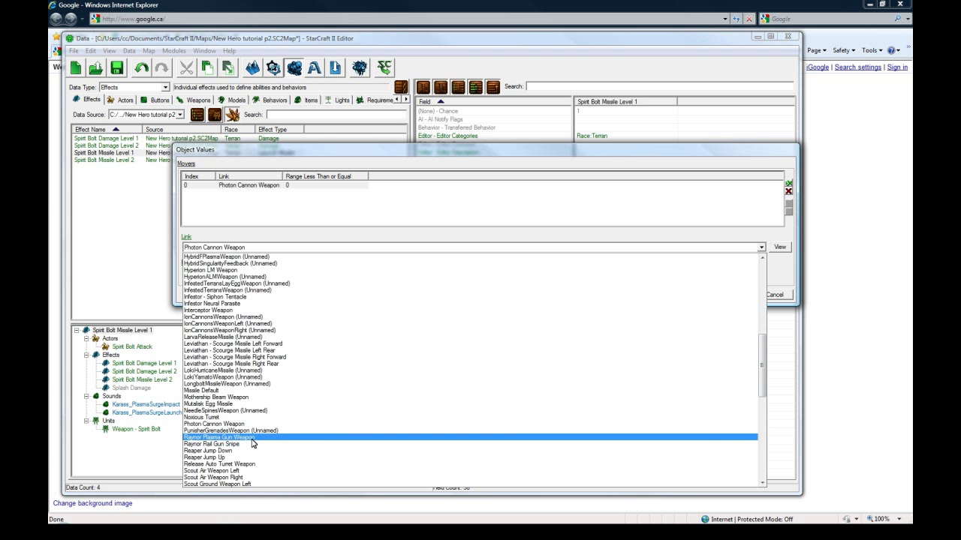
left_click(259, 424)
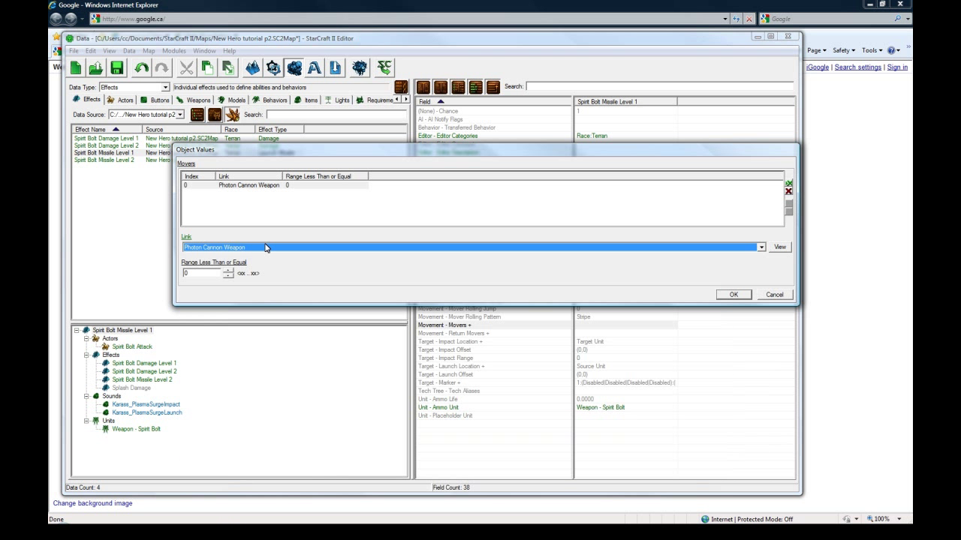
left_click(731, 295)
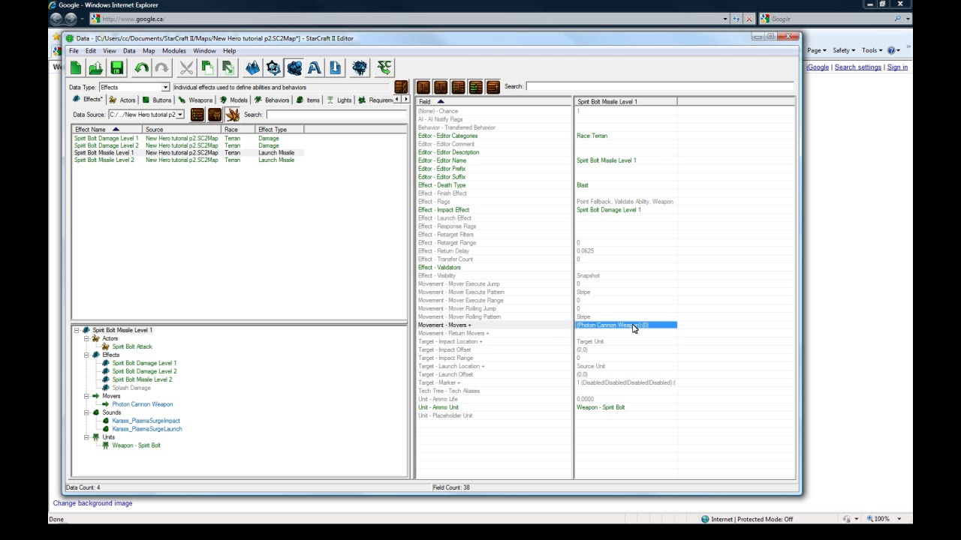
left_click(135, 159)
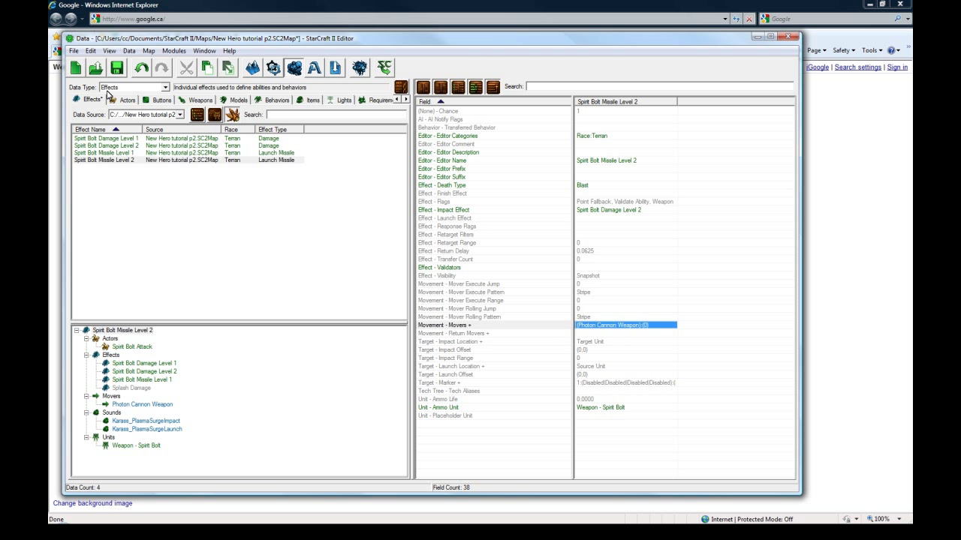
Set the Weapon - Spirit Bolt unit's mover to Photon Cannon Weapon and save the map.
left_click(136, 445)
scroll(594, 370, "down", 10)
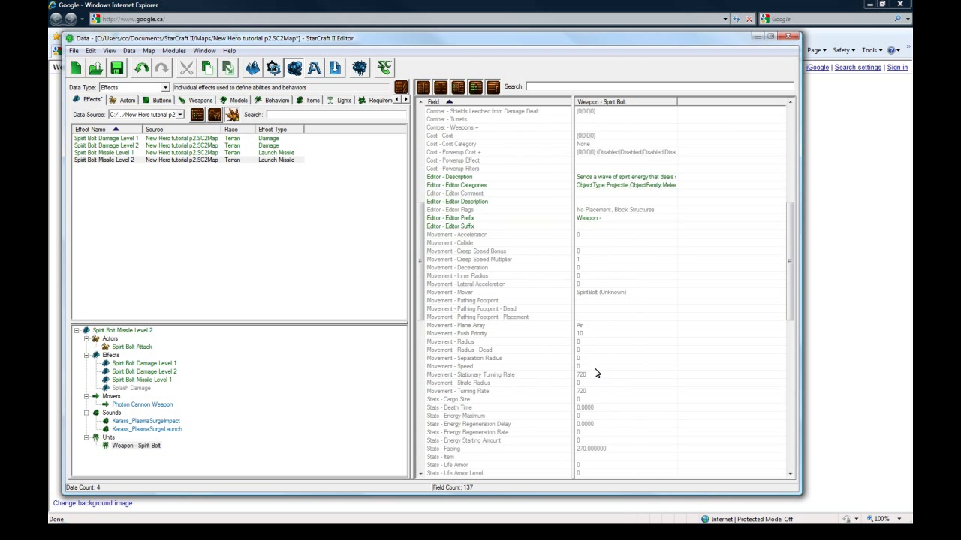
scroll(595, 373, "down", 1)
left_click(598, 244)
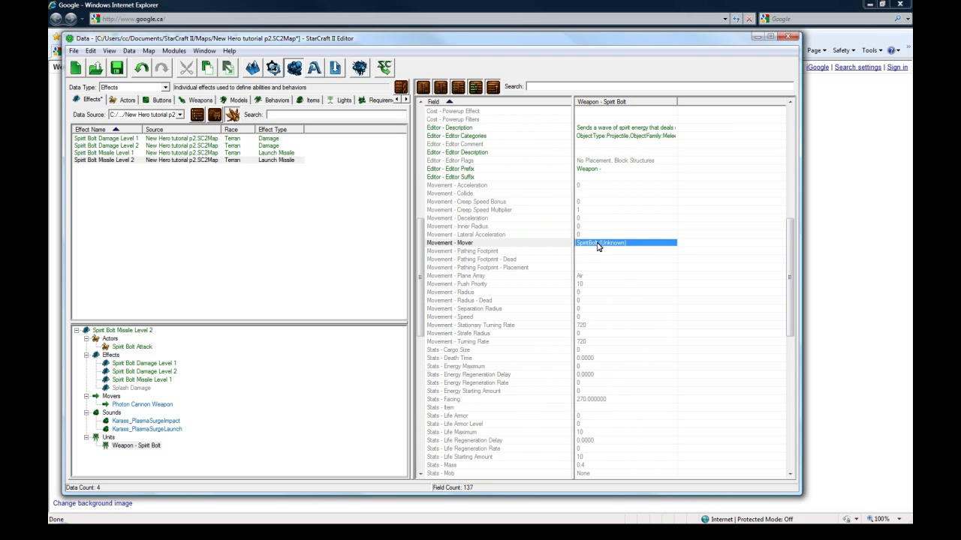
double_click(598, 244)
left_click(384, 175)
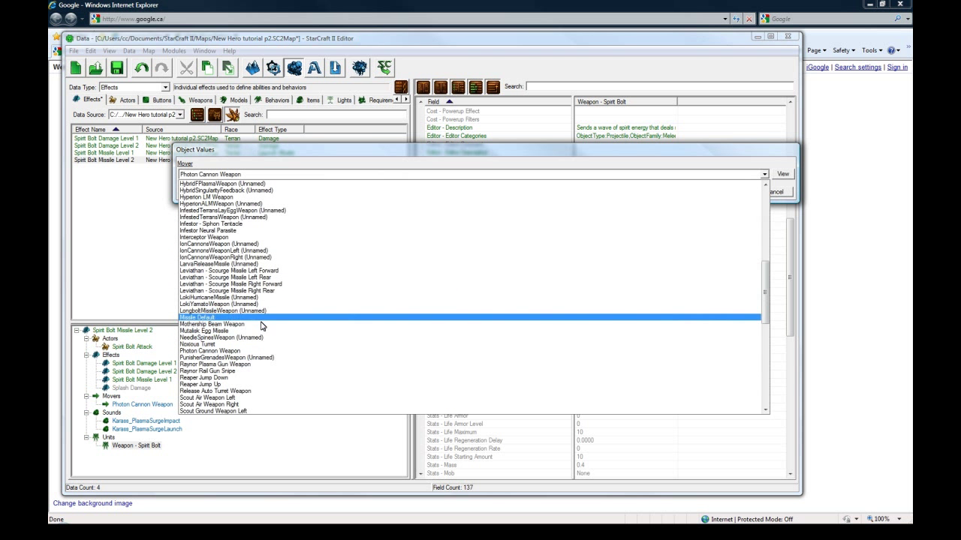
left_click(252, 351)
left_click(731, 193)
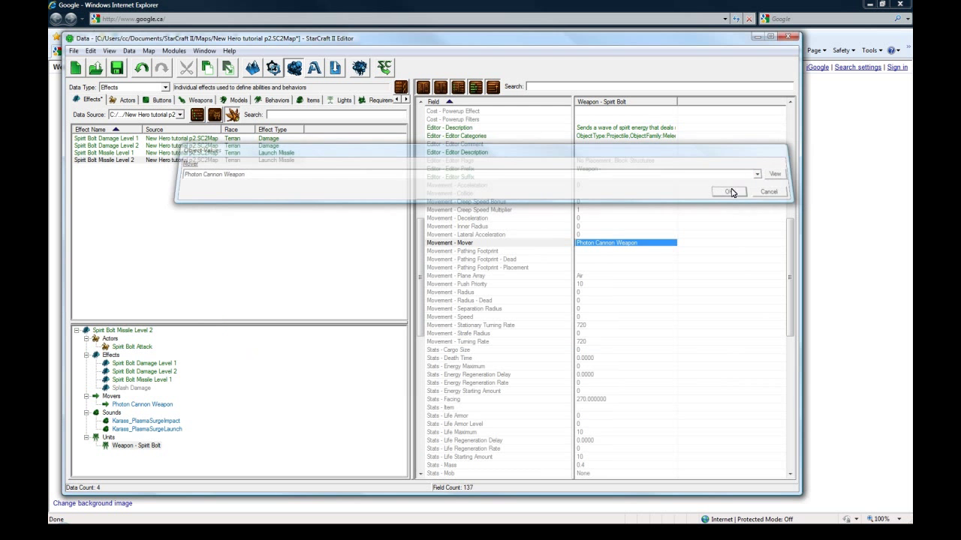
left_click(613, 253)
left_click(116, 68)
Start a test of the map and learn the first level of Spirit Bolt with Karass.
left_click(384, 67)
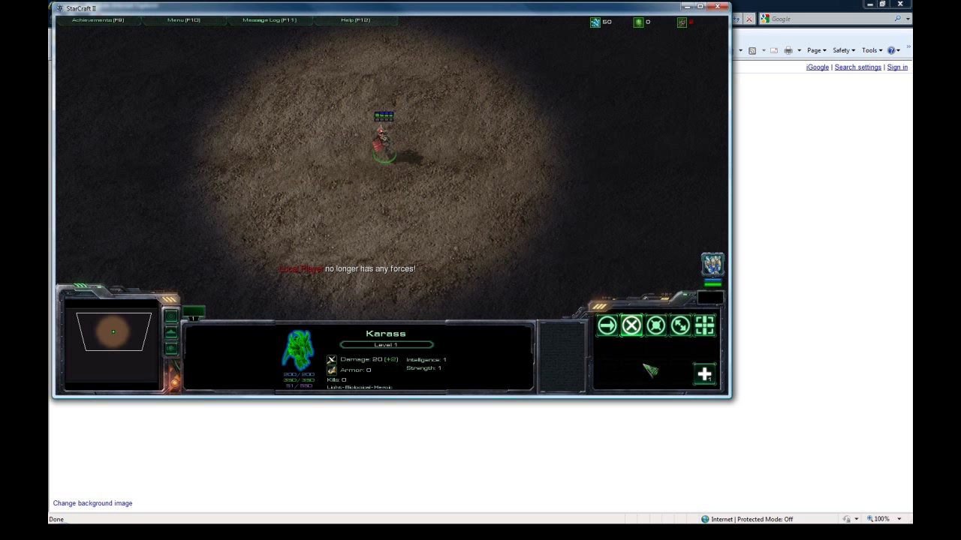
left_click(697, 370)
left_click(612, 329)
Move Karass to the zerglings and cast Spirit Bolt on them to check the missile.
key("Left")
key("Down")
right_click(488, 134)
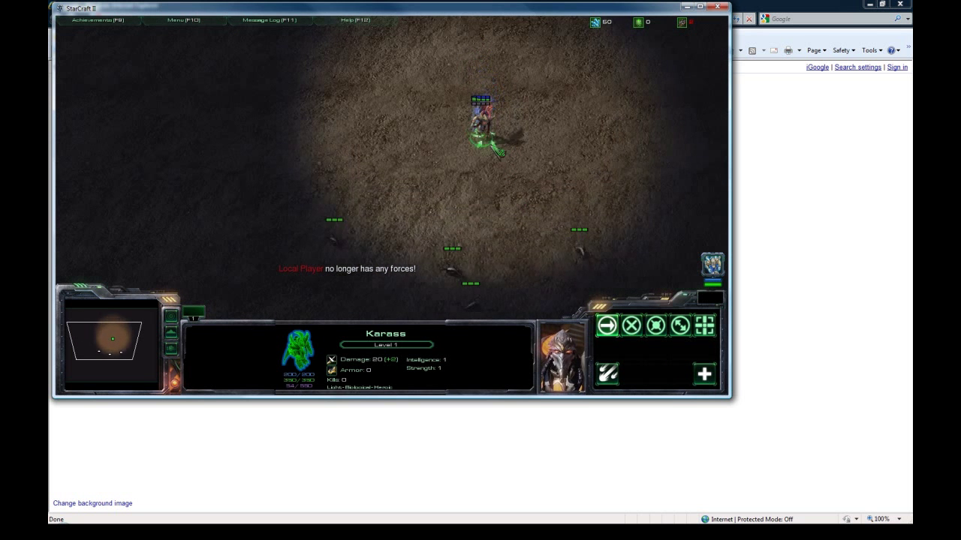
key("f")
left_click(451, 269)
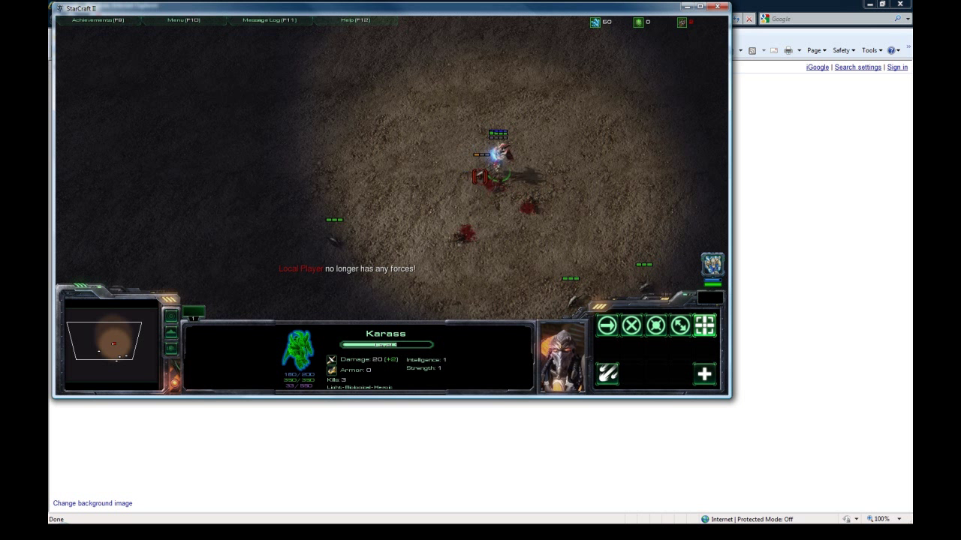
key("q")
key("q")
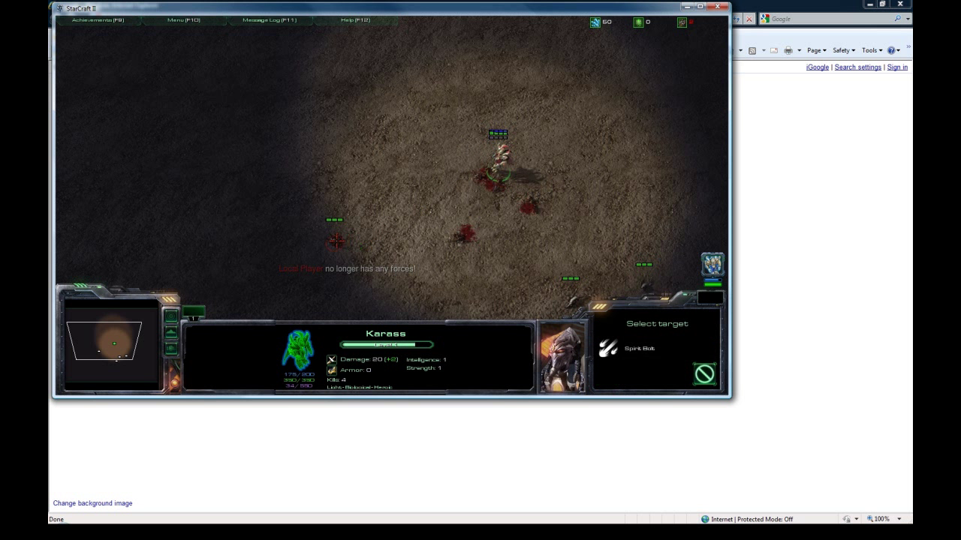
left_click(335, 241)
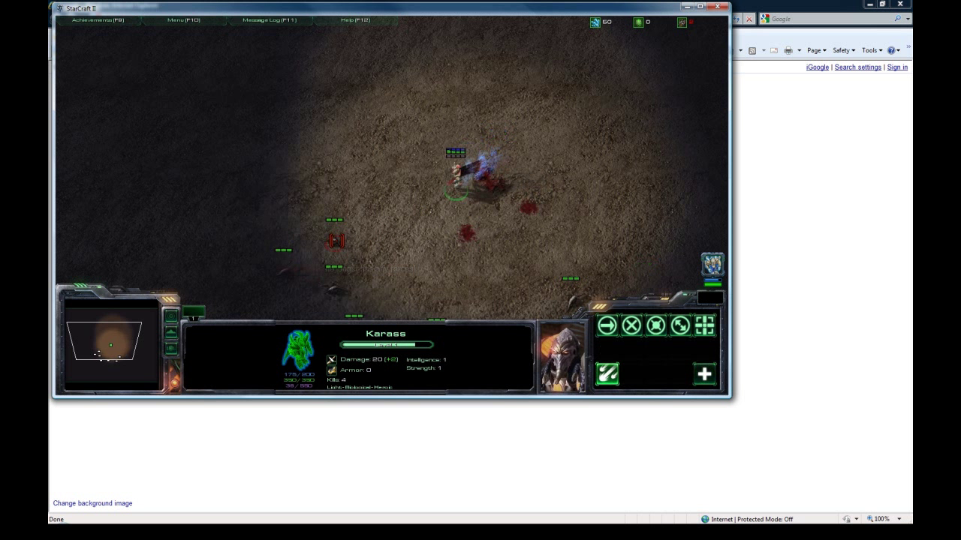
Pull Karass back from the zerglings and try to learn the second level of Spirit Bolt at hero level 2.
right_click(482, 146)
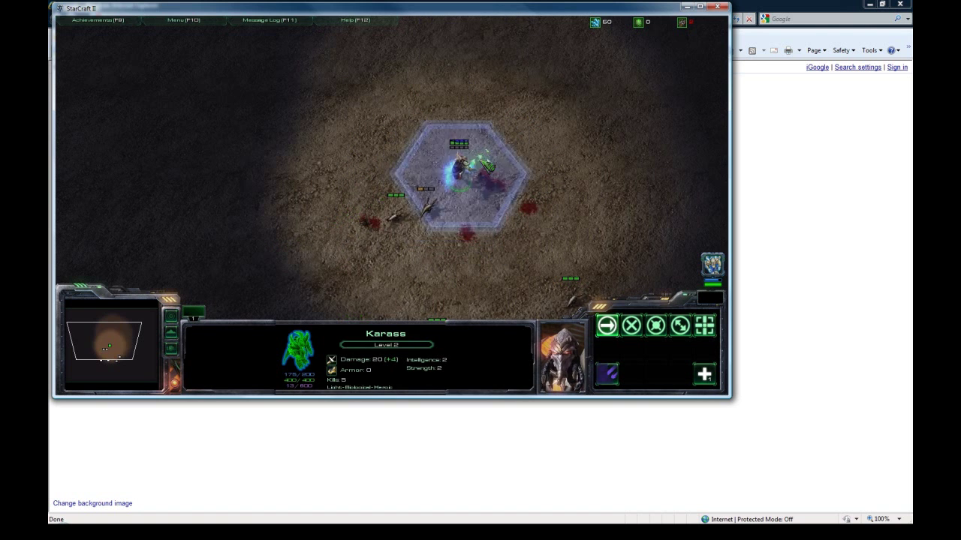
right_click(532, 138)
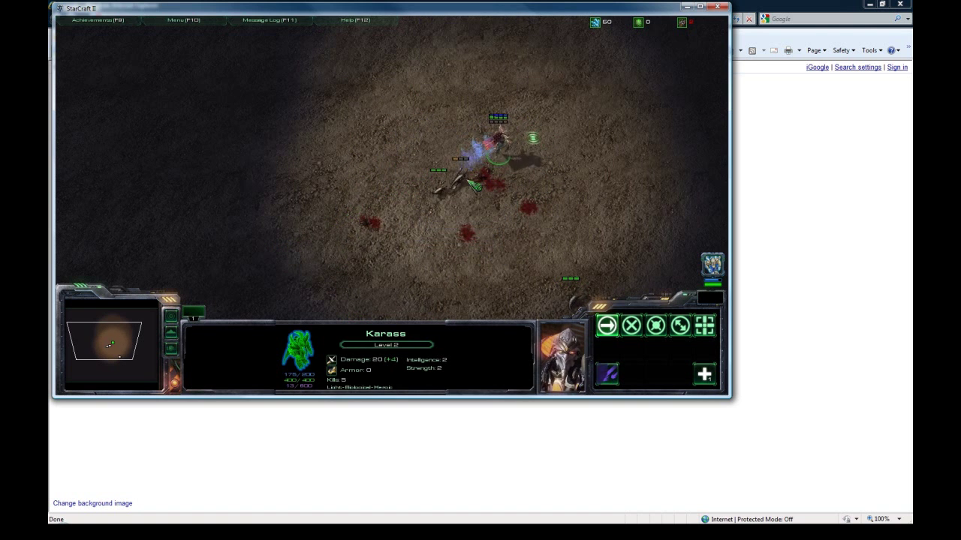
left_click(704, 376)
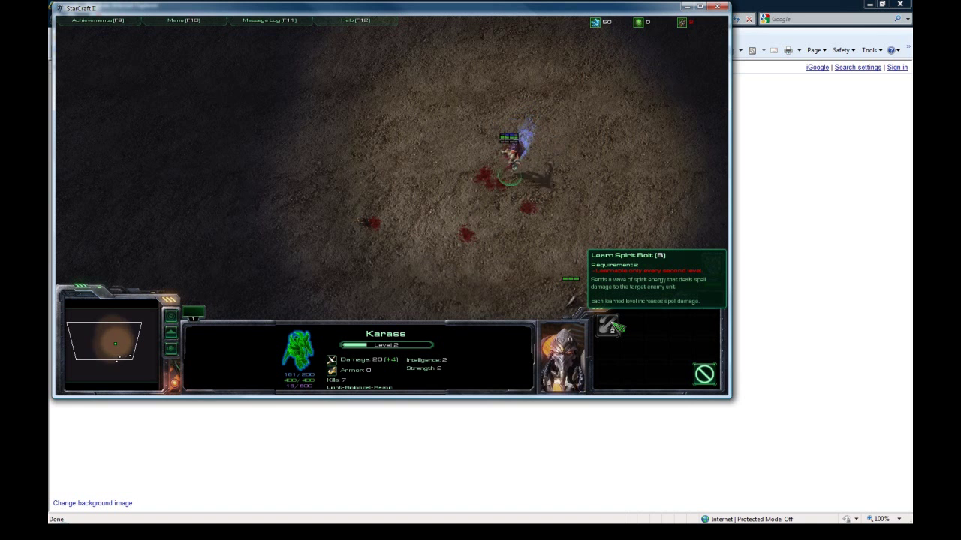
left_click(610, 325)
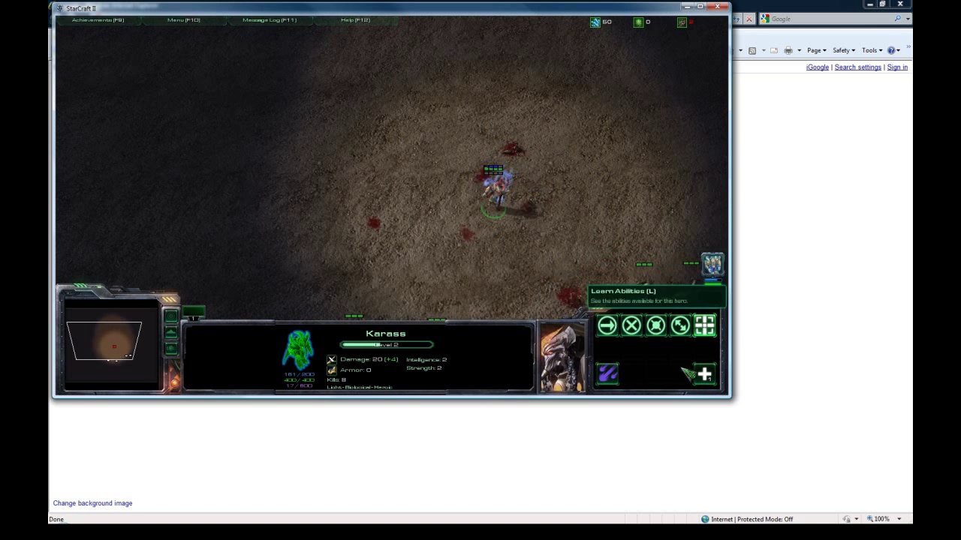
Attack more zerglings with Karass to bring the hero to level 3.
key("Down")
key("Right")
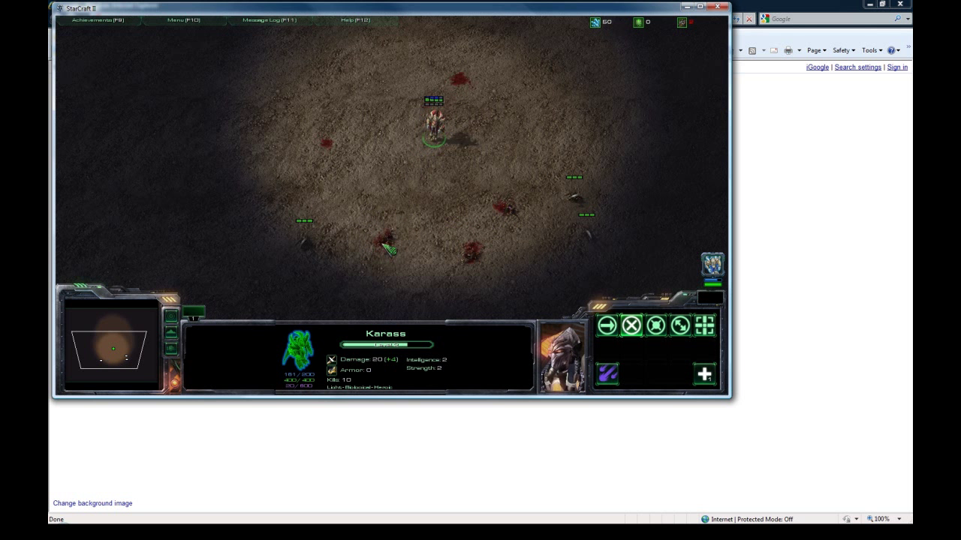
key("a")
left_click(387, 239)
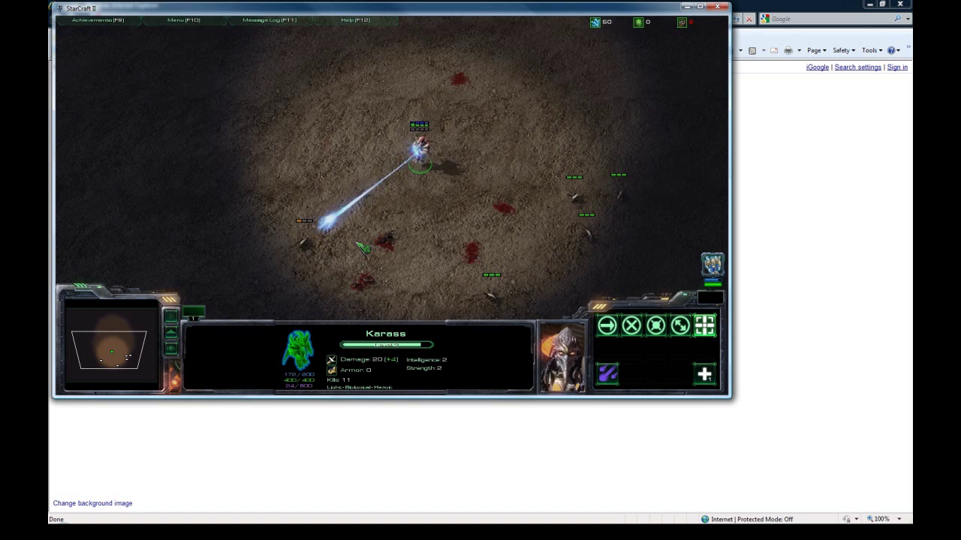
right_click(356, 154)
Learn the second level of Spirit Bolt at hero level 3 and try to cast it.
left_click(704, 374)
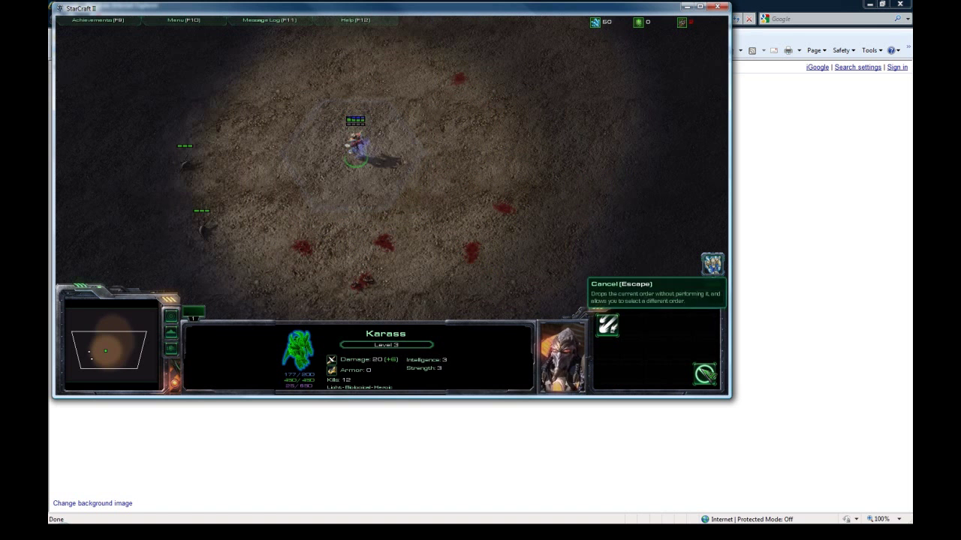
left_click(609, 326)
left_click(609, 375)
left_click(610, 375)
left_click(611, 377)
left_click(611, 376)
Move Karass around the map near the remaining zerglings and end the test.
right_click(380, 147)
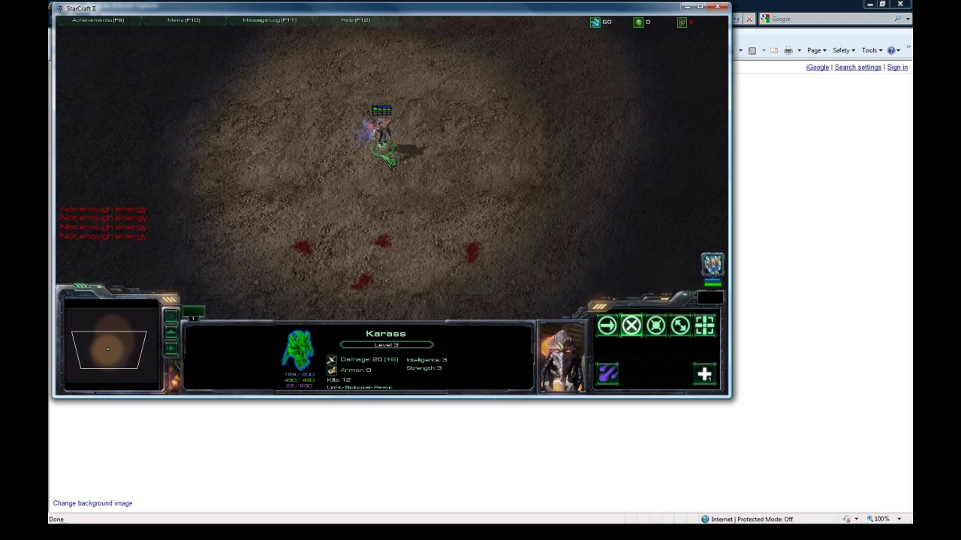
right_click(383, 168)
right_click(440, 126)
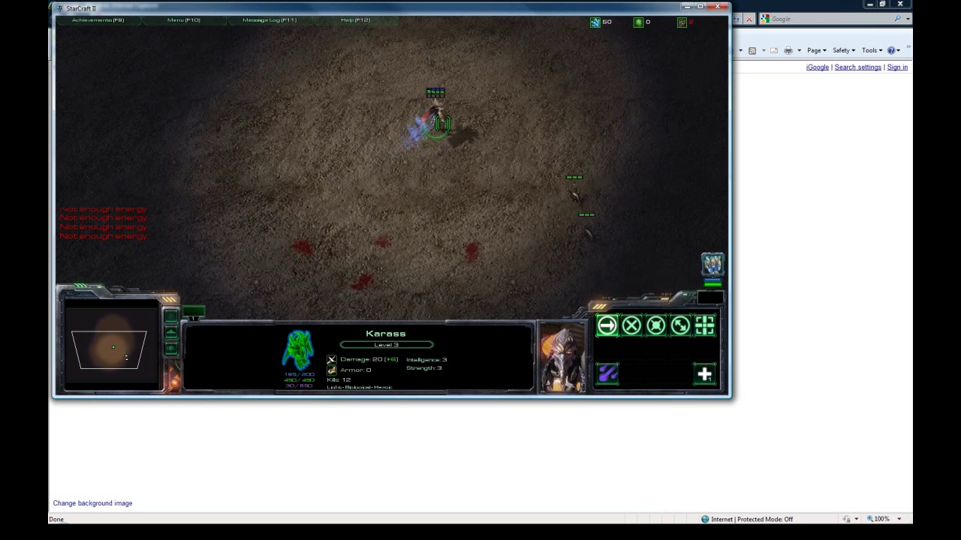
right_click(420, 168)
right_click(364, 179)
right_click(424, 147)
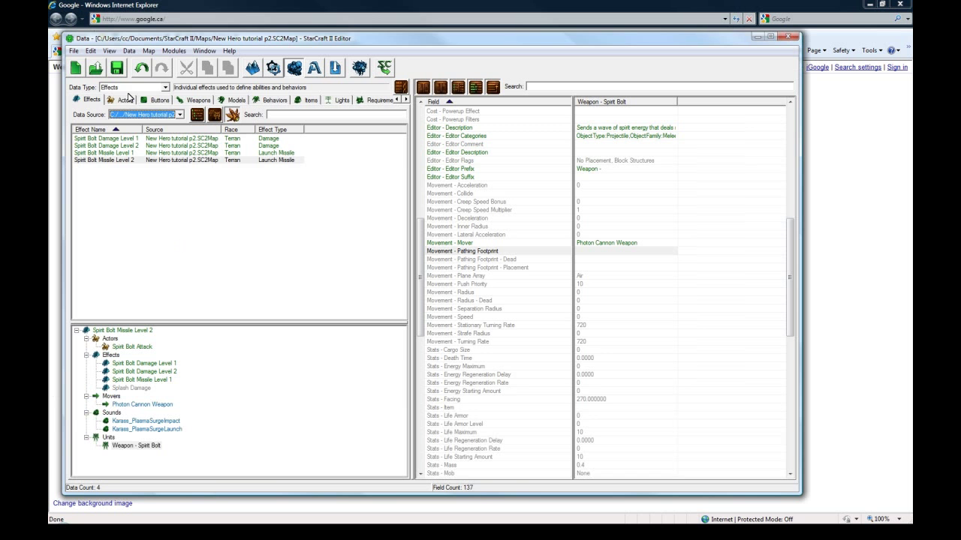
Create a new ability named Energy Defense with a suggested ID and the ability type Behavior.
left_click(132, 88)
scroll(130, 93, "up", 2)
left_click(133, 103)
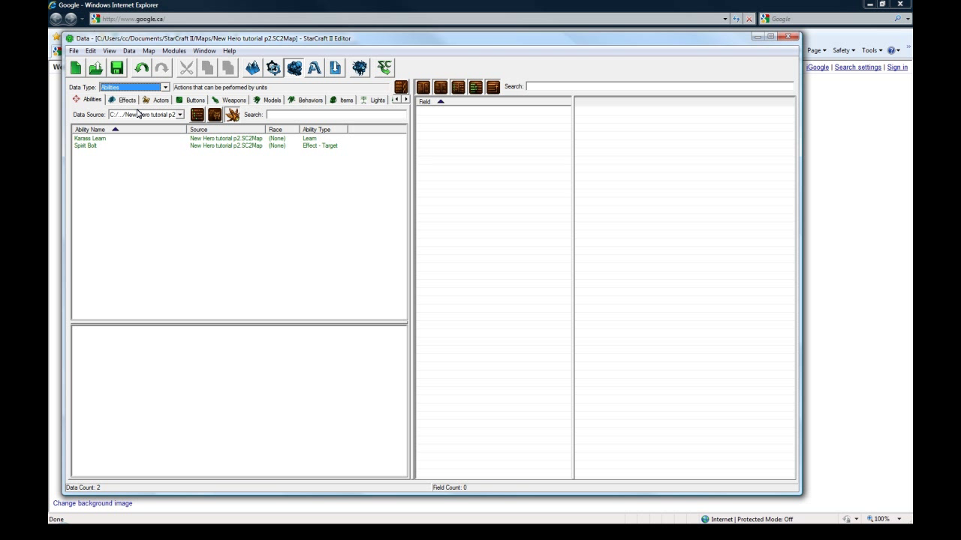
right_click(121, 158)
left_click(126, 164)
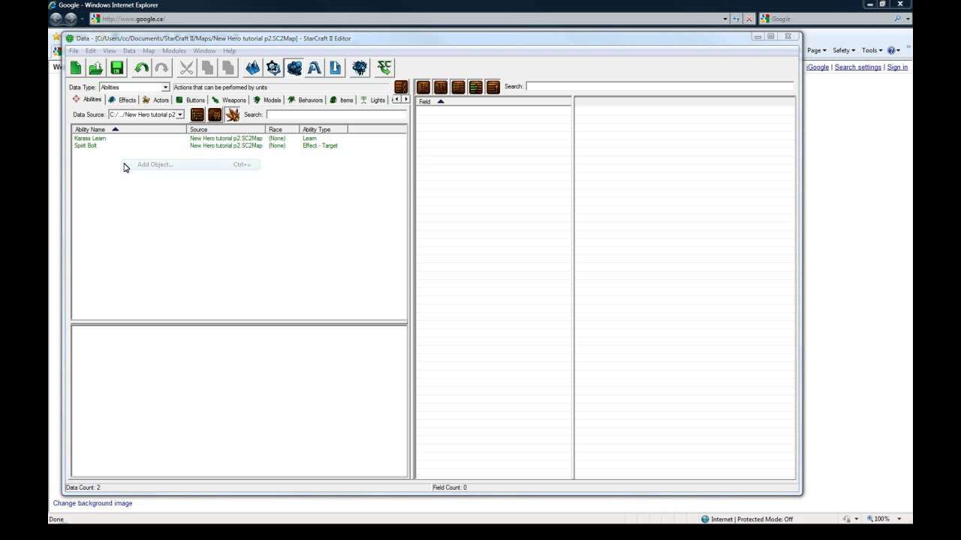
type("Energy Defense")
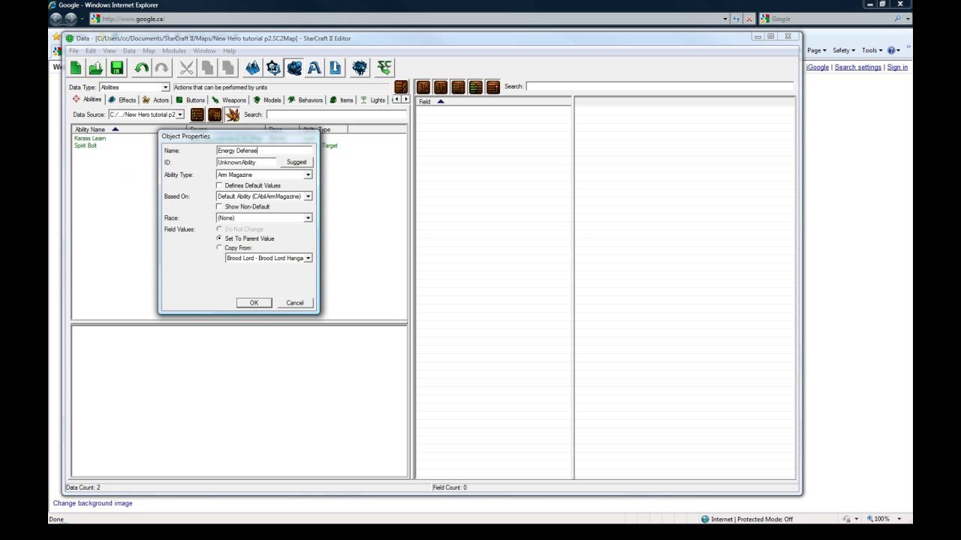
left_click(297, 163)
left_click(285, 175)
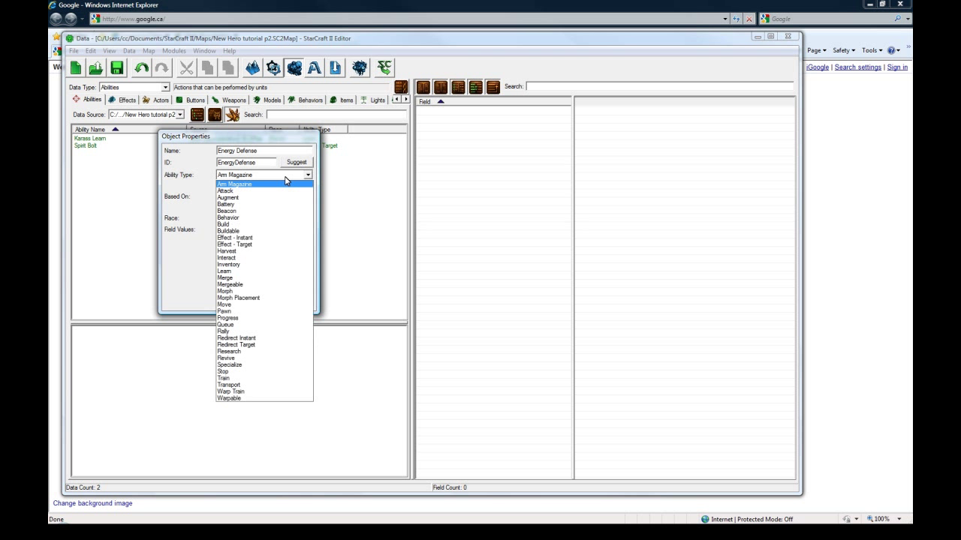
left_click(258, 218)
left_click(255, 304)
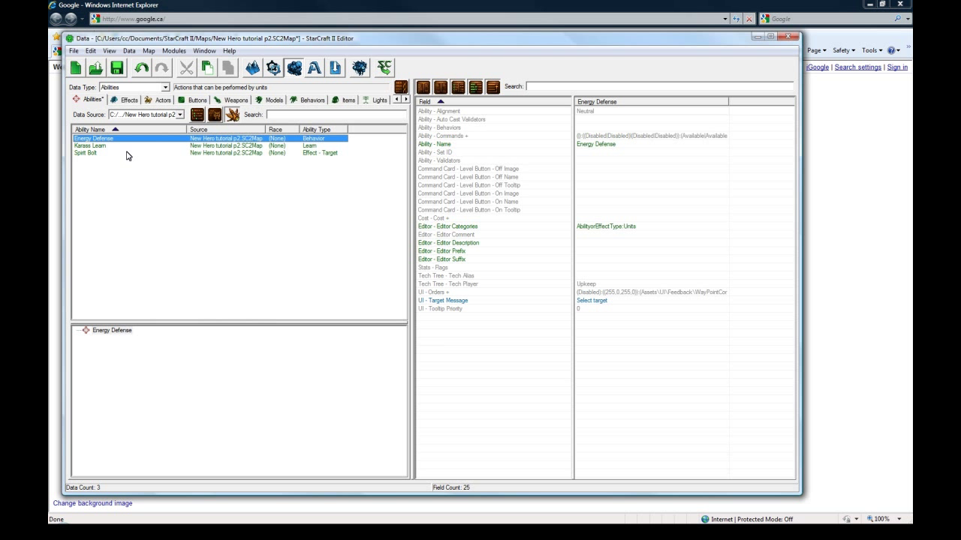
Assign Turn On Energy Defense as the default button of the Energy Defense ability's On command.
left_click(608, 144)
left_click(608, 137)
double_click(585, 136)
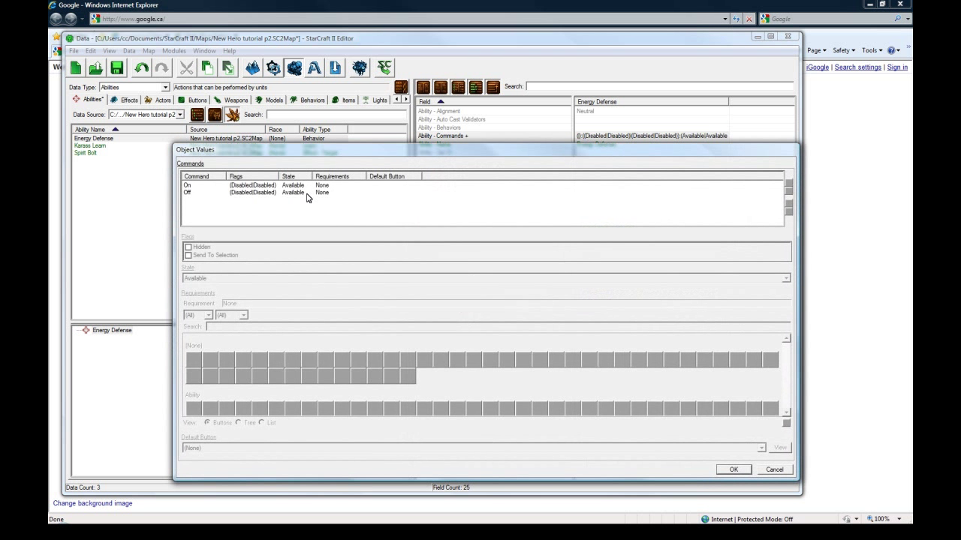
left_click(275, 186)
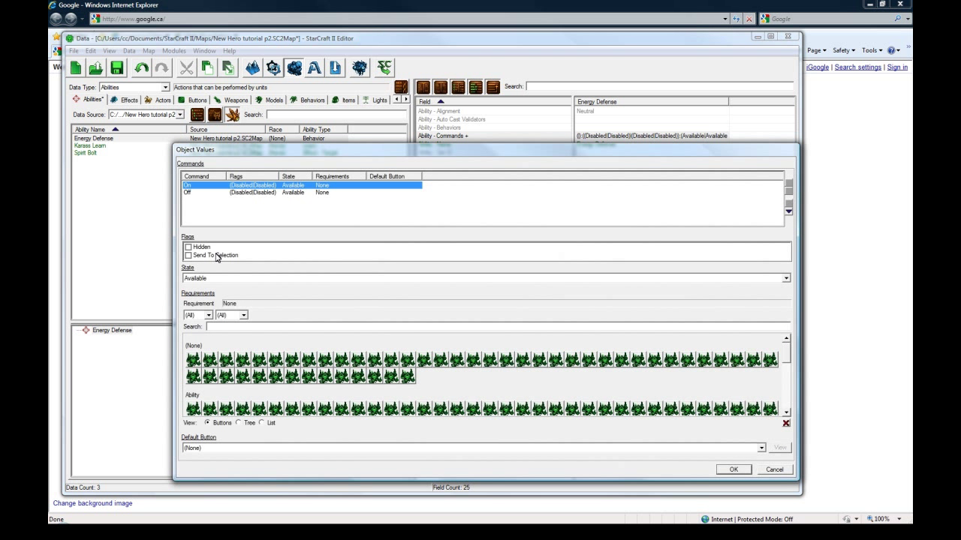
left_click(216, 448)
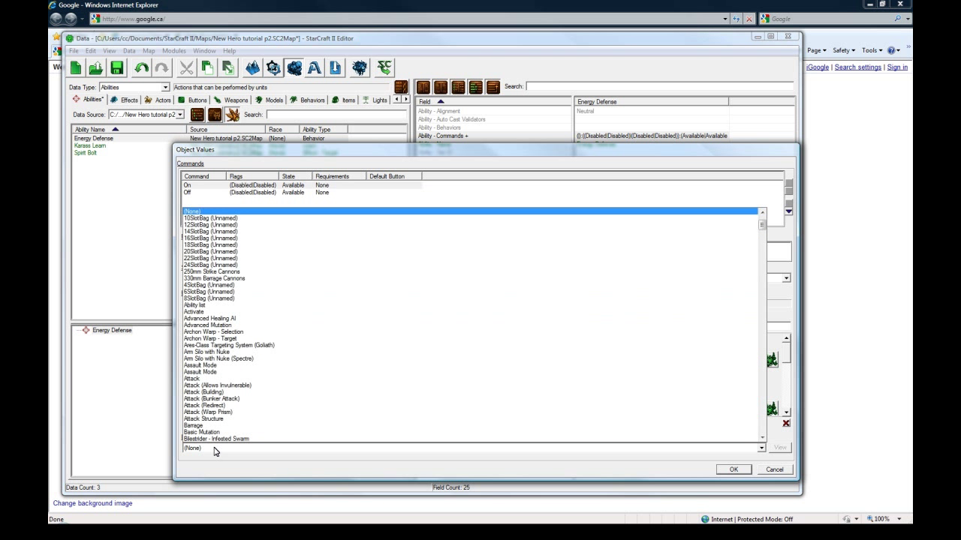
scroll(222, 420, "down", 20)
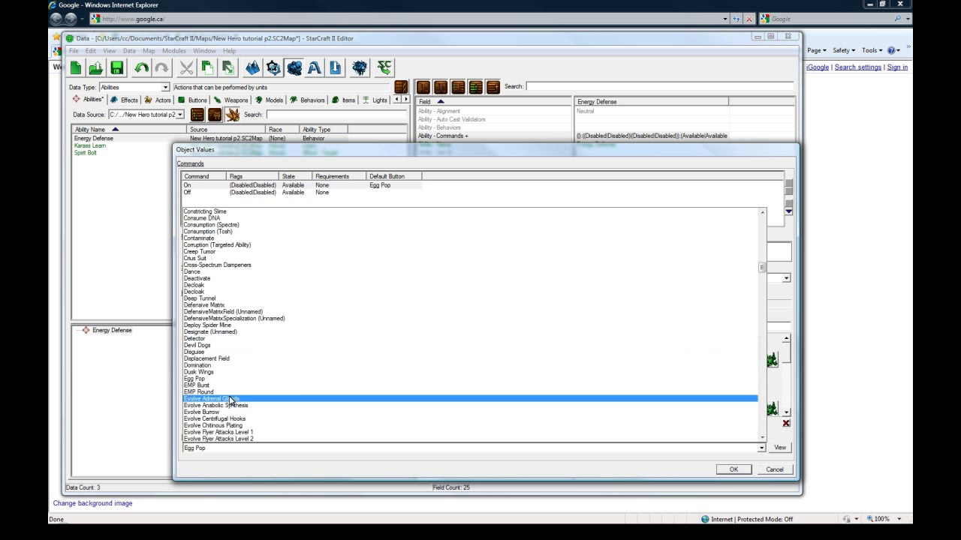
scroll(230, 400, "down", 20)
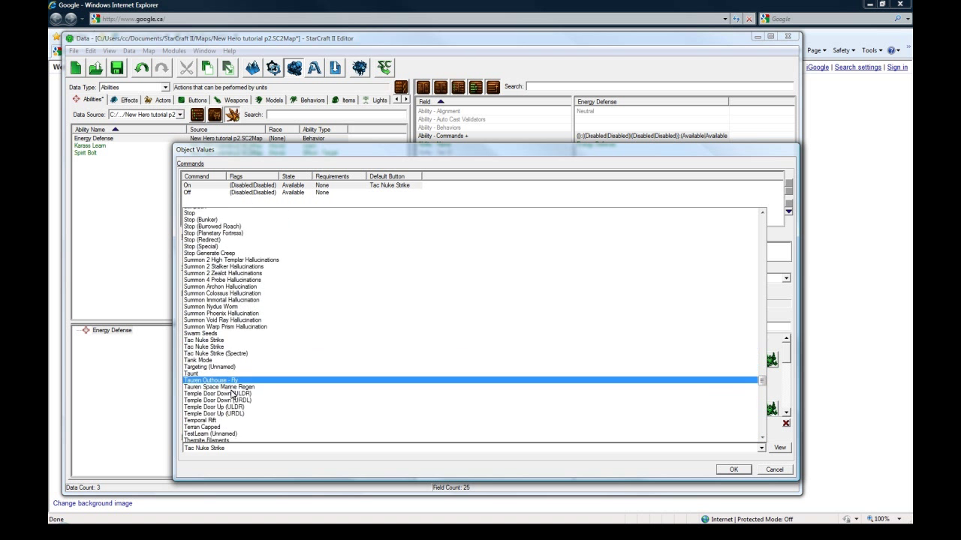
scroll(231, 395, "down", 9)
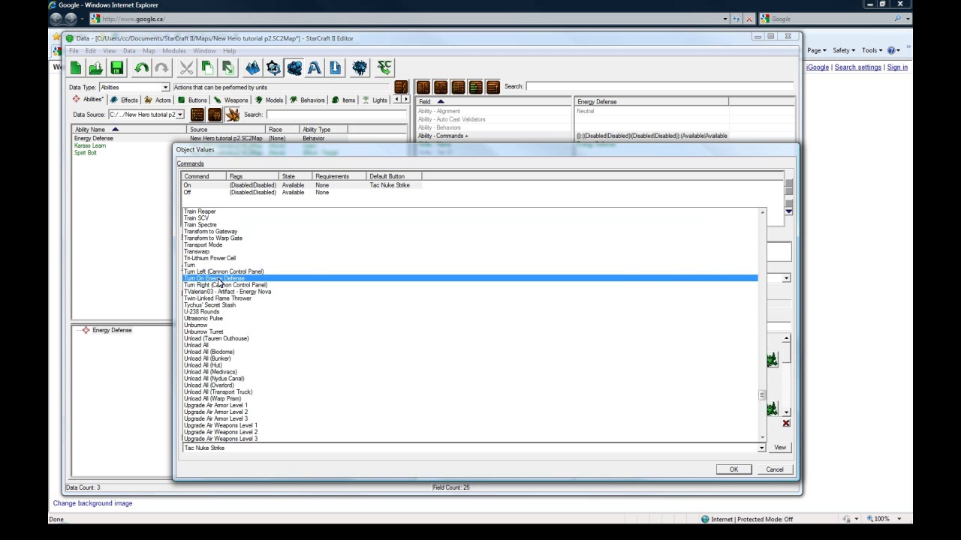
left_click(219, 278)
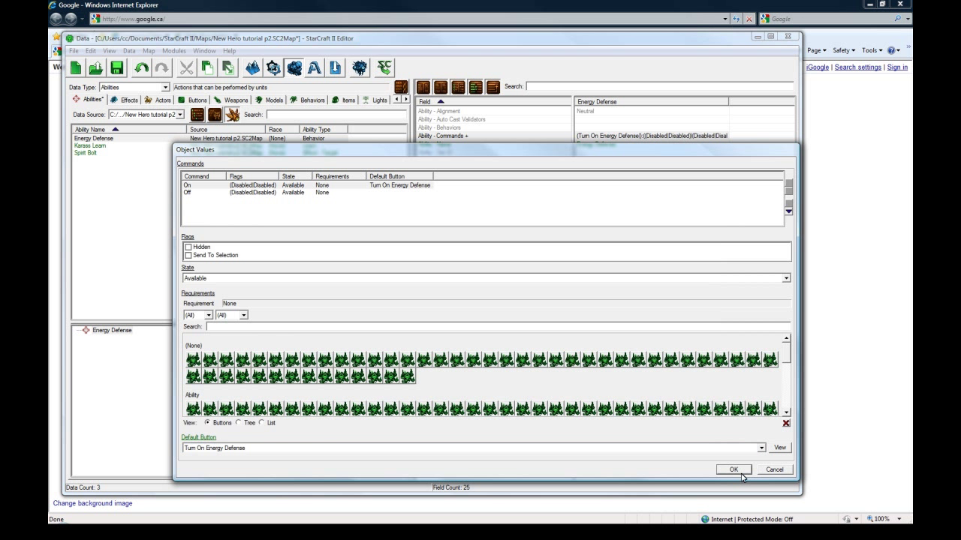
left_click(732, 469)
Duplicate the Turn On Energy Defense button in the button data.
left_click(203, 102)
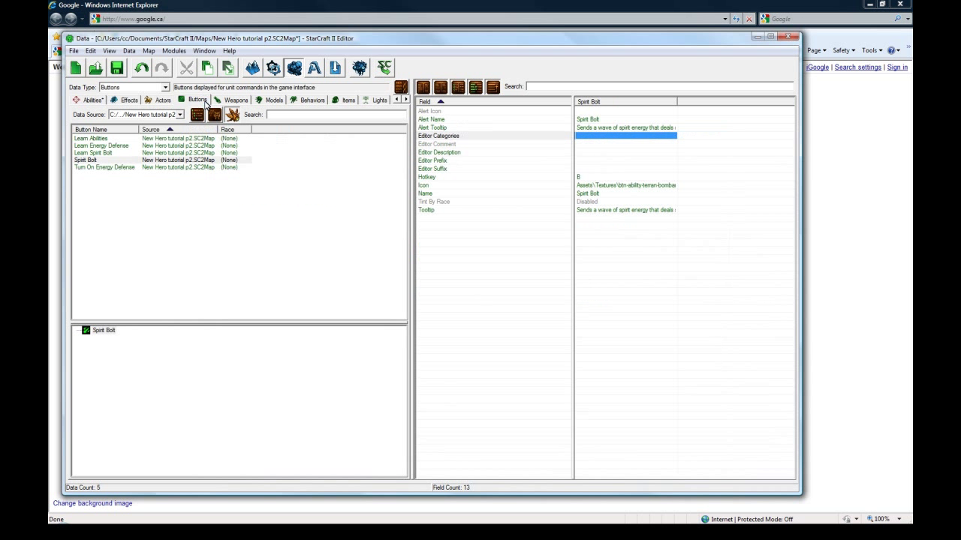
left_click(118, 168)
key("ctrl+v")
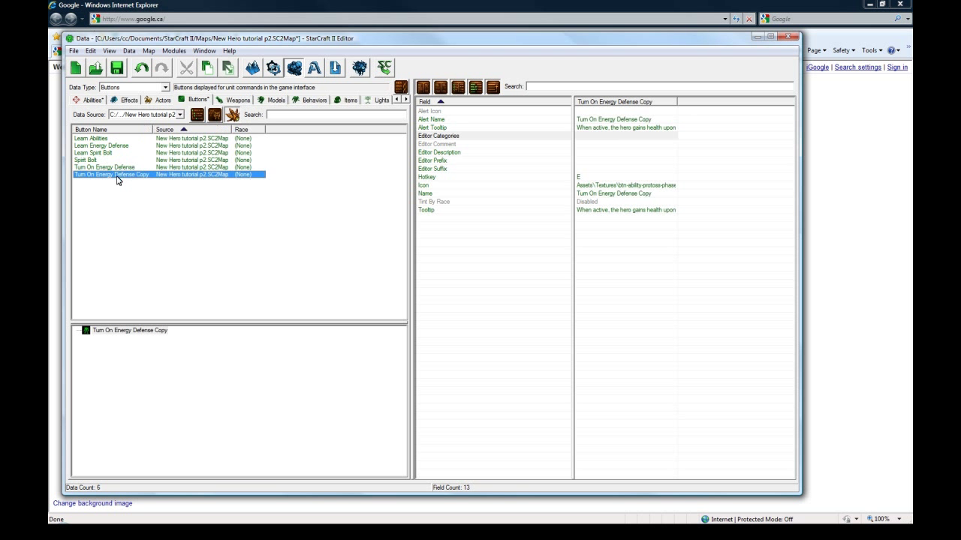
Rename the copied button Turn Off Energy Defense and generate a matching ID for it.
double_click(117, 177)
left_click(235, 151)
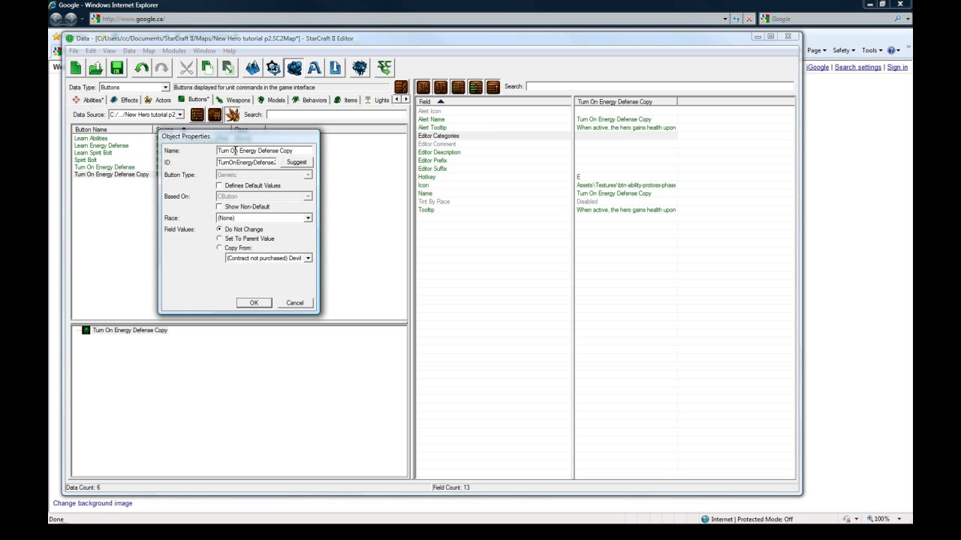
left_click(235, 151)
key("BackSpace")
type("ff")
left_click_drag(278, 150, 313, 152)
key("BackSpace")
left_click(306, 164)
left_click(255, 302)
Check the Turn On Energy Defense tooltip and change the bracketed status line in the Turn Off Energy Defense tooltip to say currently on.
left_click(600, 211)
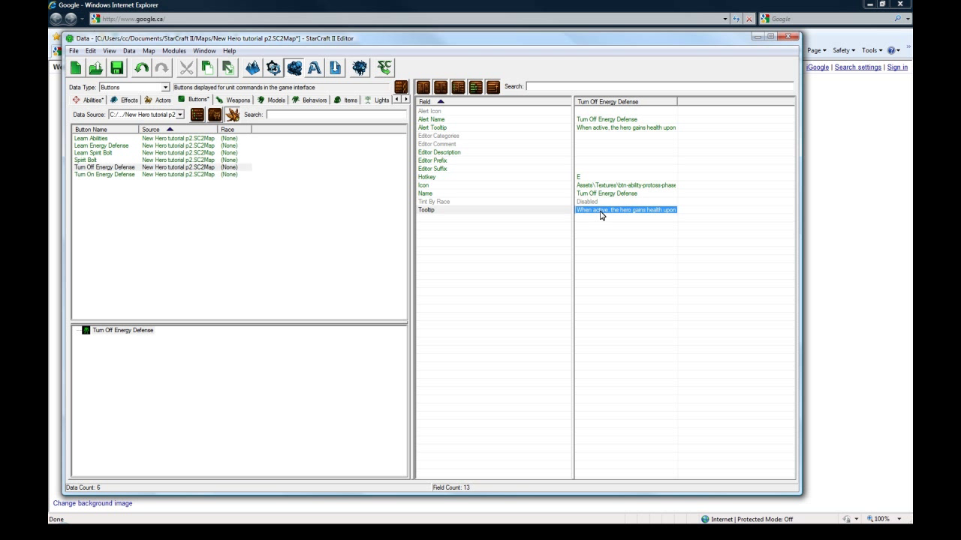
left_click(121, 175)
double_click(589, 212)
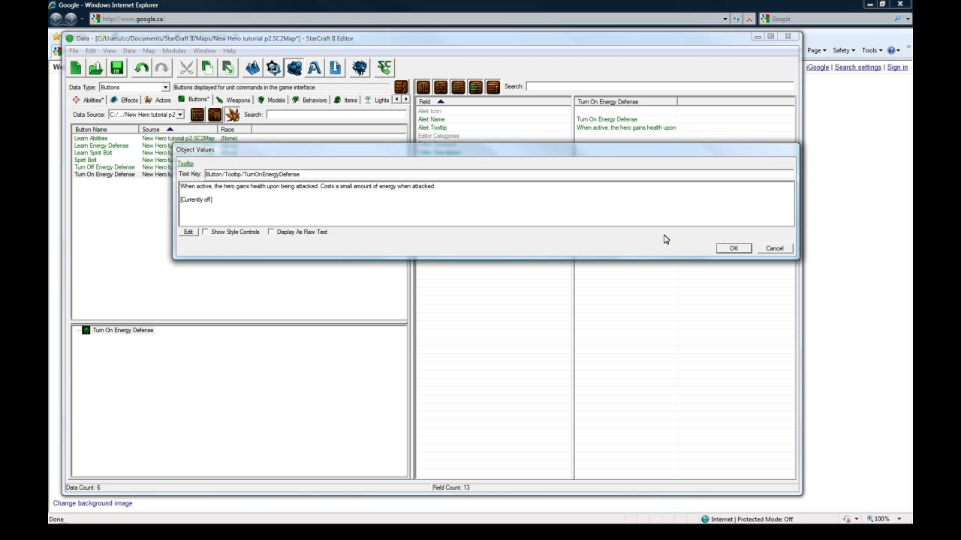
left_click(747, 252)
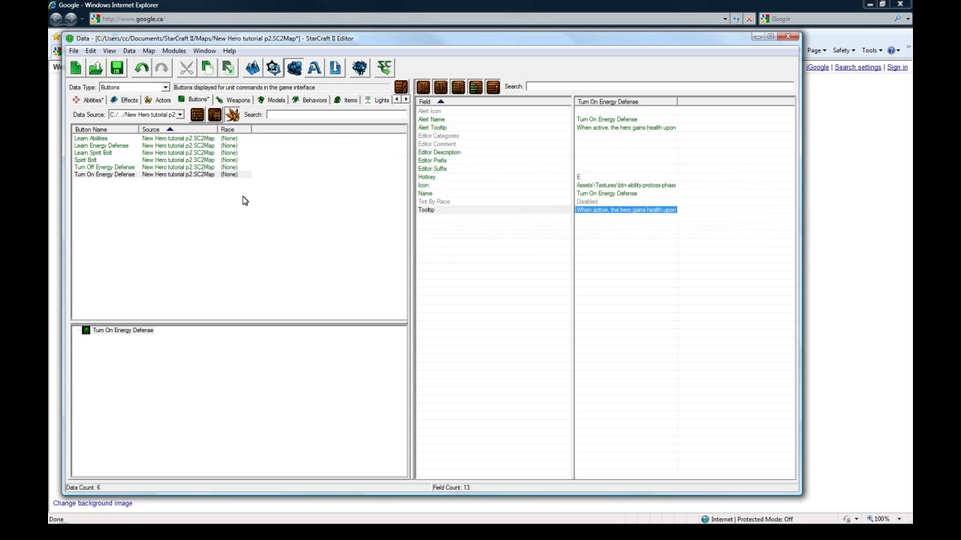
left_click(148, 175)
left_click(152, 168)
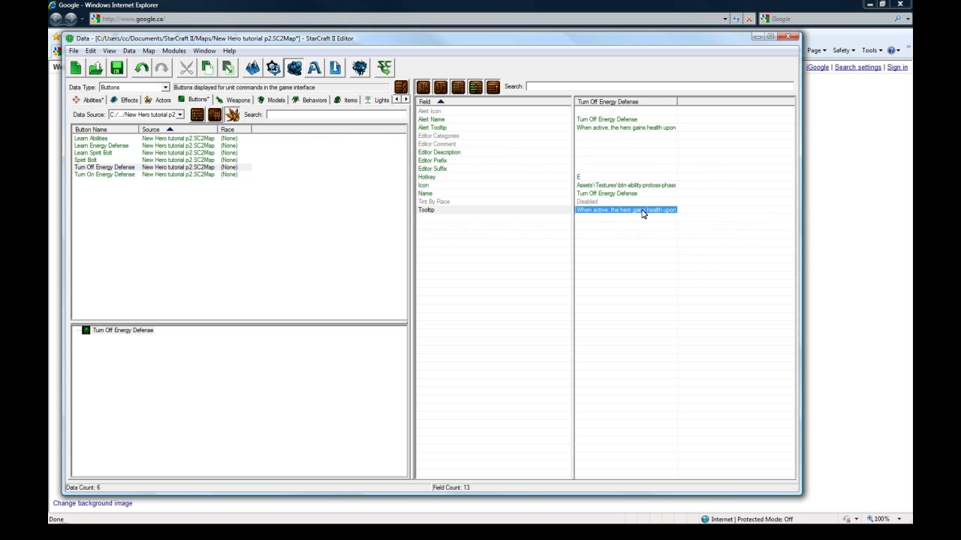
double_click(643, 211)
left_click(454, 212)
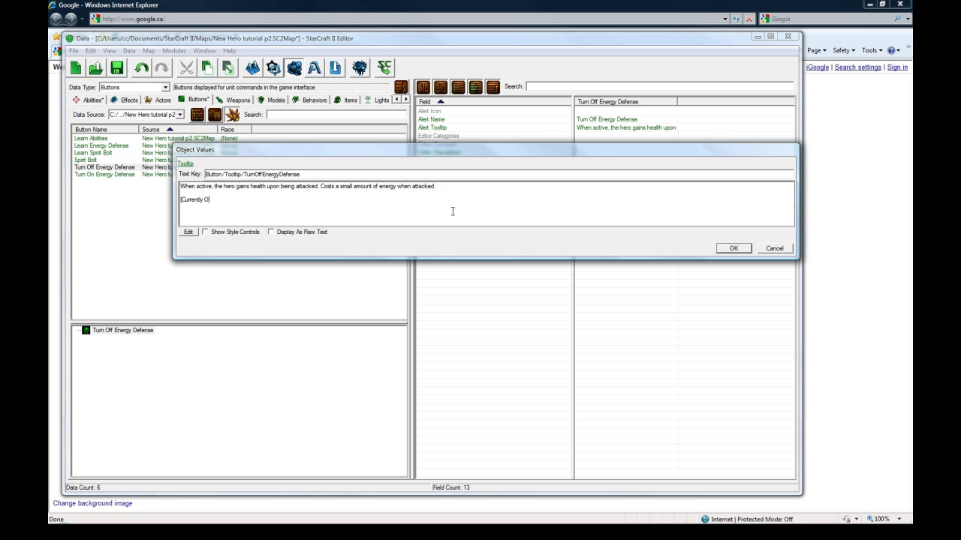
left_click(734, 248)
Edit the status word in the bracketed "Currently off" line of the Turn On Energy Defense button's tooltip.
left_click(208, 174)
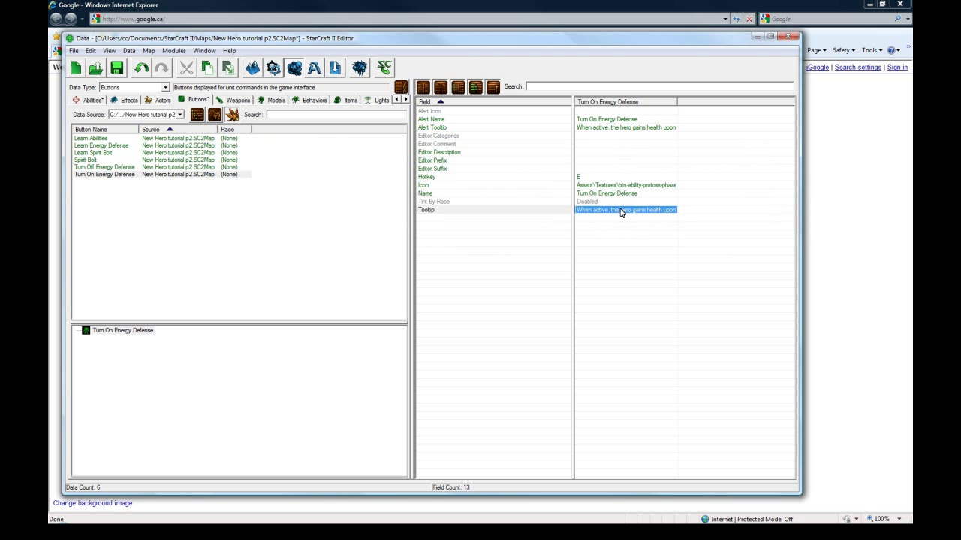
left_click(622, 210)
double_click(622, 210)
left_click(229, 202)
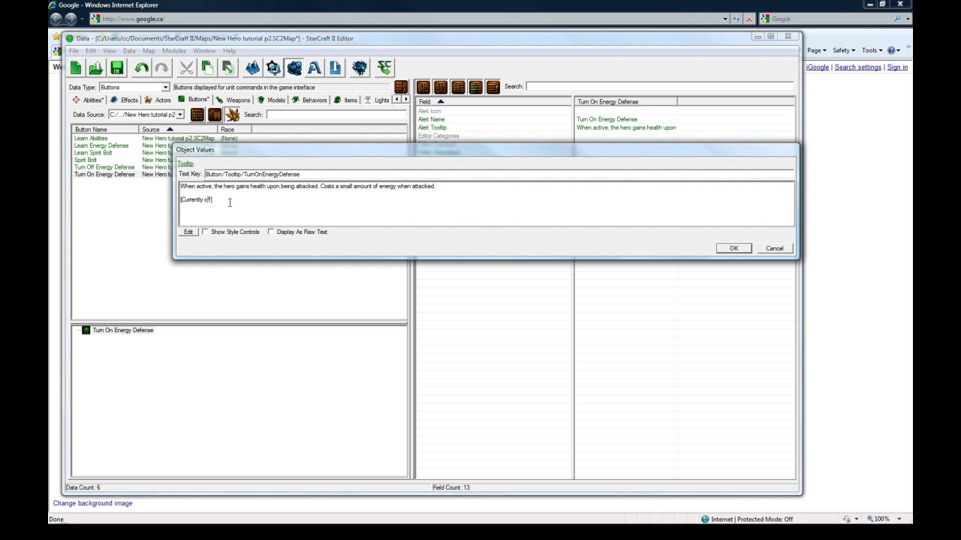
key("ctrl+a")
key("ctrl+x")
left_click(733, 249)
Assign Turn Off Energy Defense as the default button of the Energy Defense ability's Off command.
left_click(93, 100)
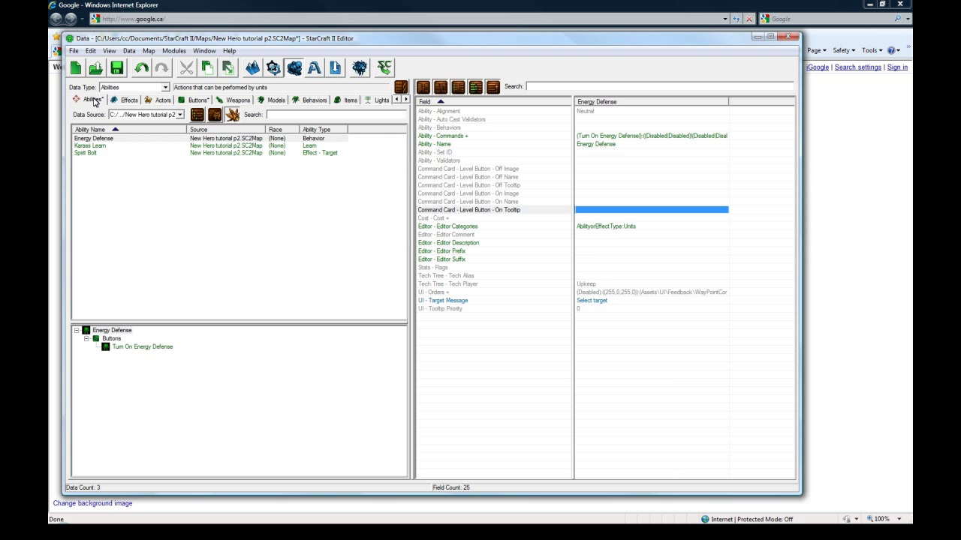
left_click(109, 139)
left_click(611, 137)
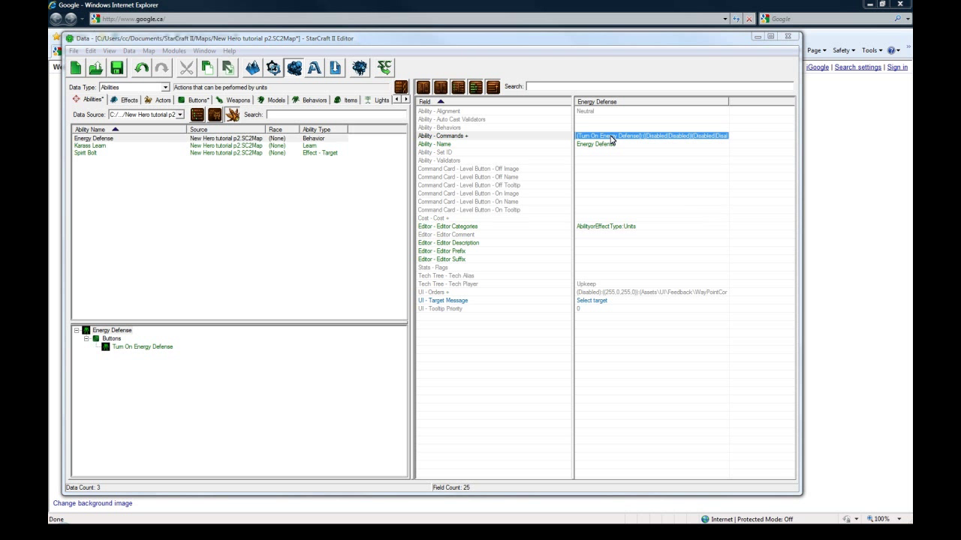
double_click(612, 138)
left_click(255, 192)
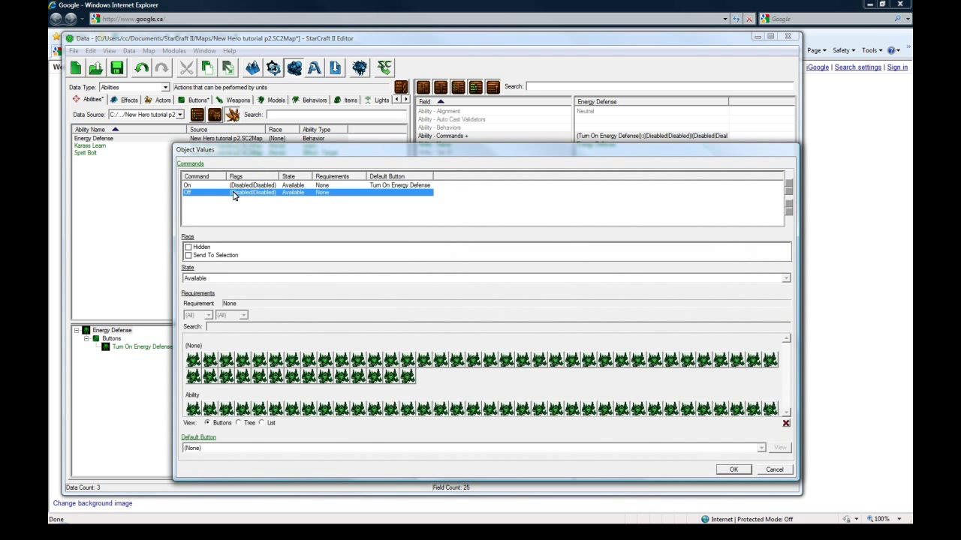
left_click(288, 450)
key("t")
scroll(281, 404, "down", 9)
scroll(265, 350, "down", 6)
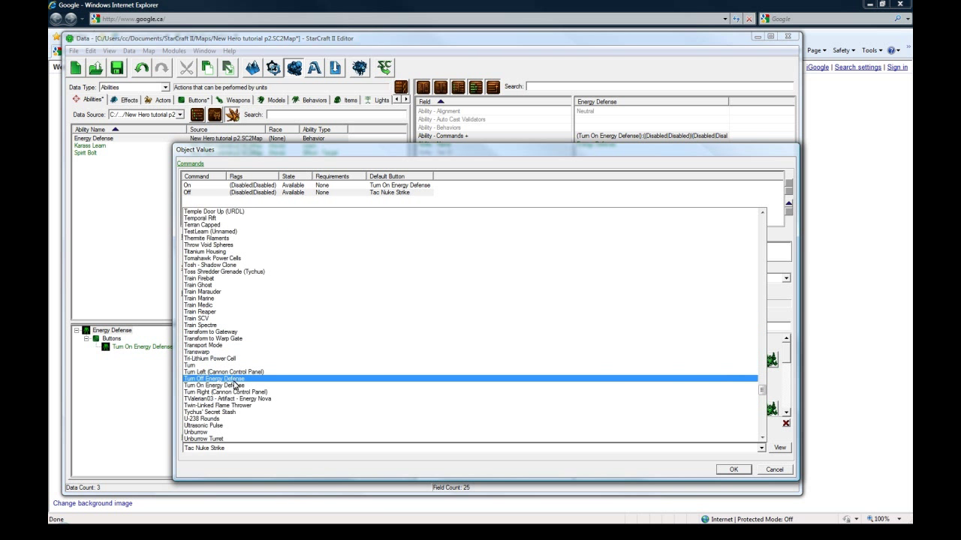
left_click(235, 377)
left_click(733, 469)
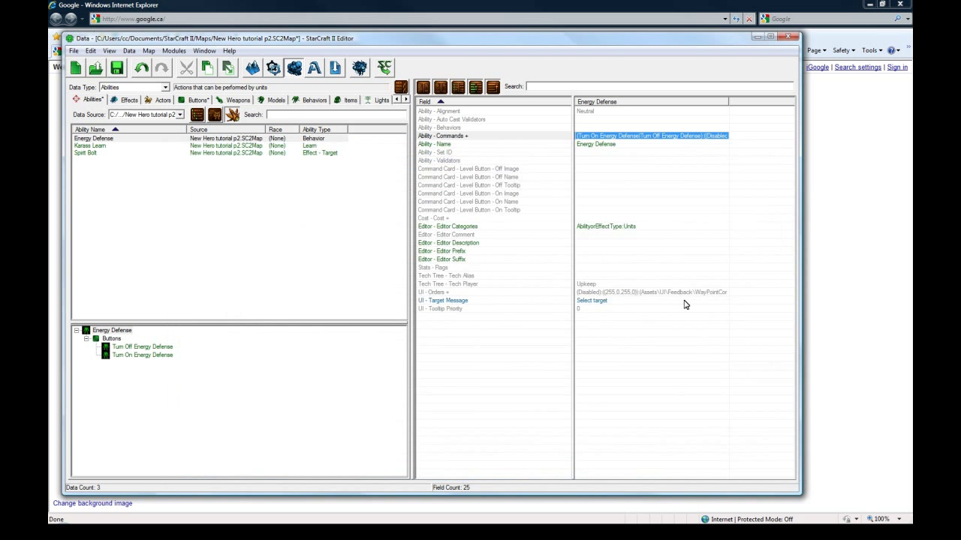
left_click(619, 161)
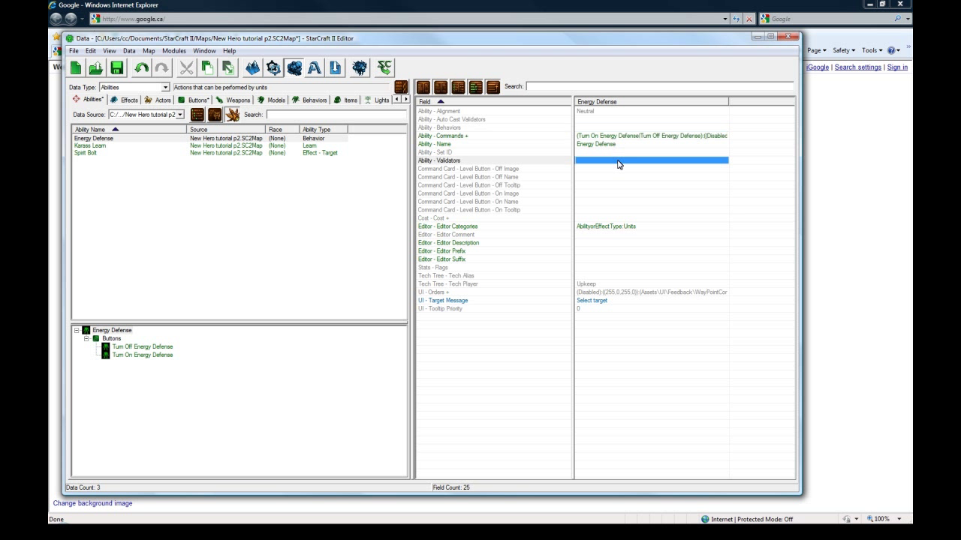
left_click(597, 202)
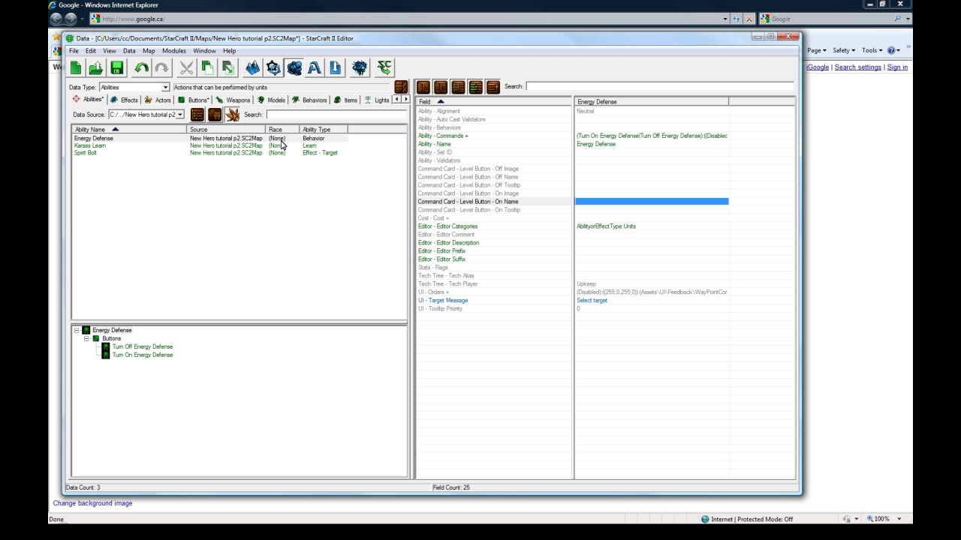
Check the Spirit Bolt damage effects and insert the damage amount 100 before "spell damage" in the Spirit Bolt button's tooltip.
left_click(86, 153)
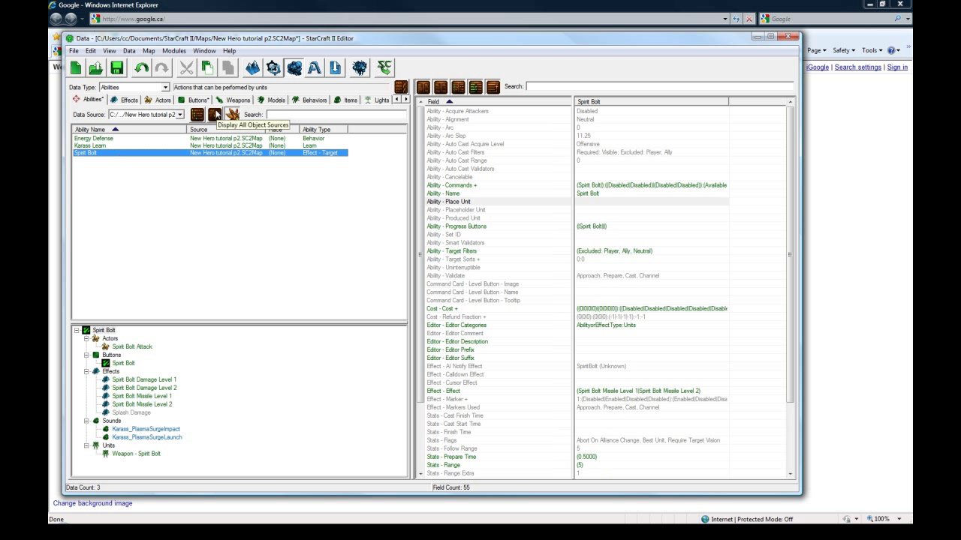
left_click(147, 381)
left_click(154, 388)
left_click(197, 99)
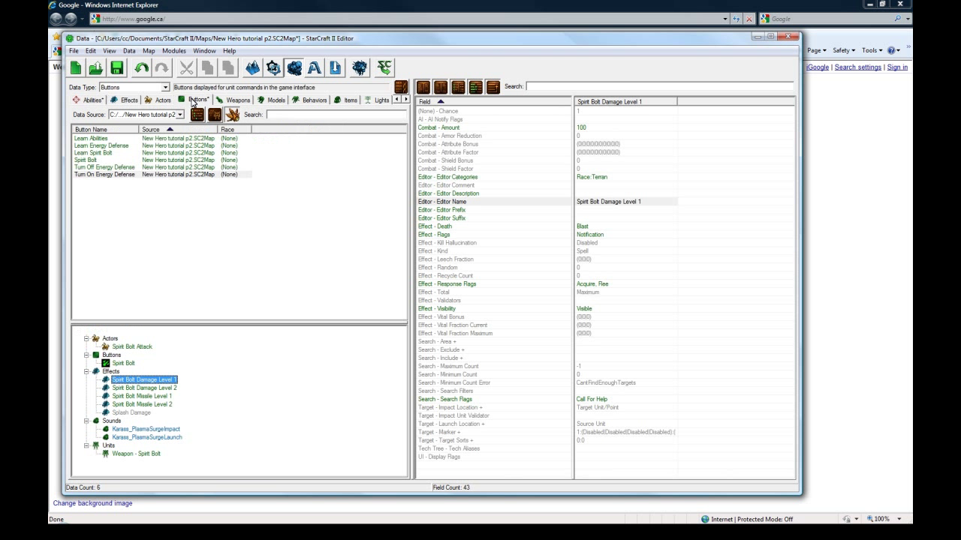
left_click(90, 160)
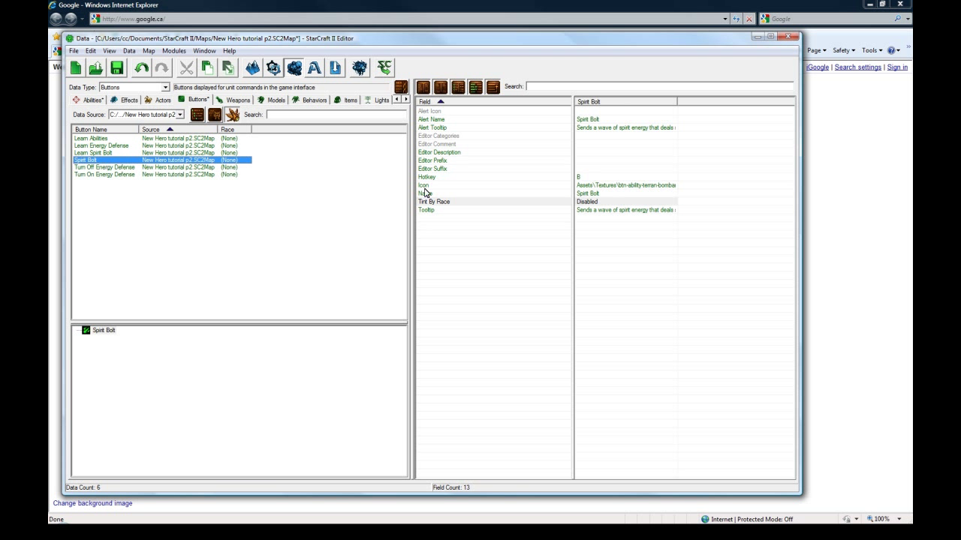
double_click(618, 210)
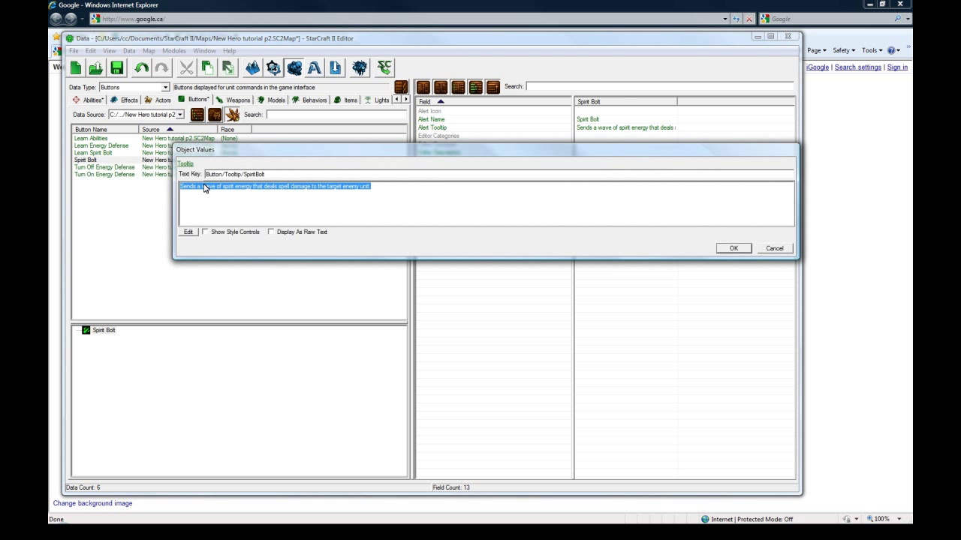
left_click(281, 186)
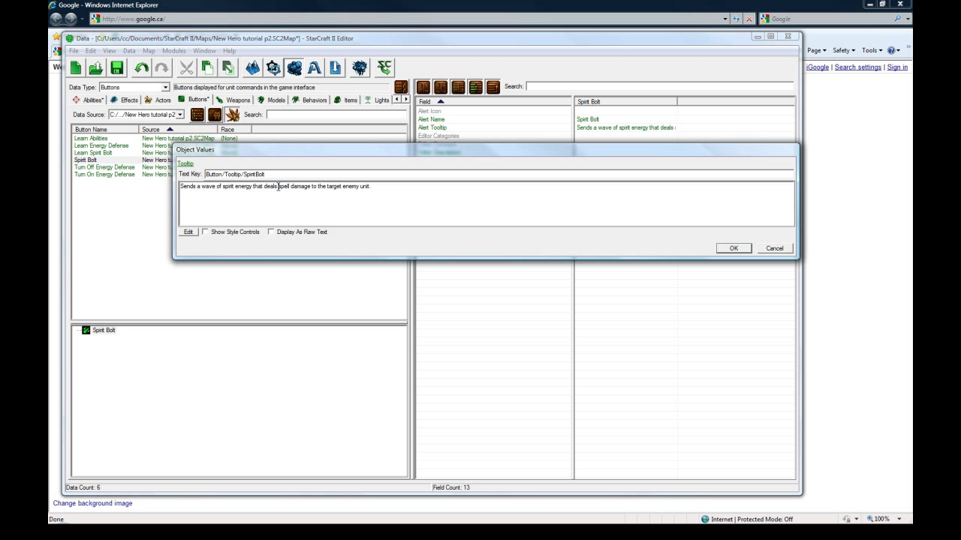
type("100")
left_click(747, 250)
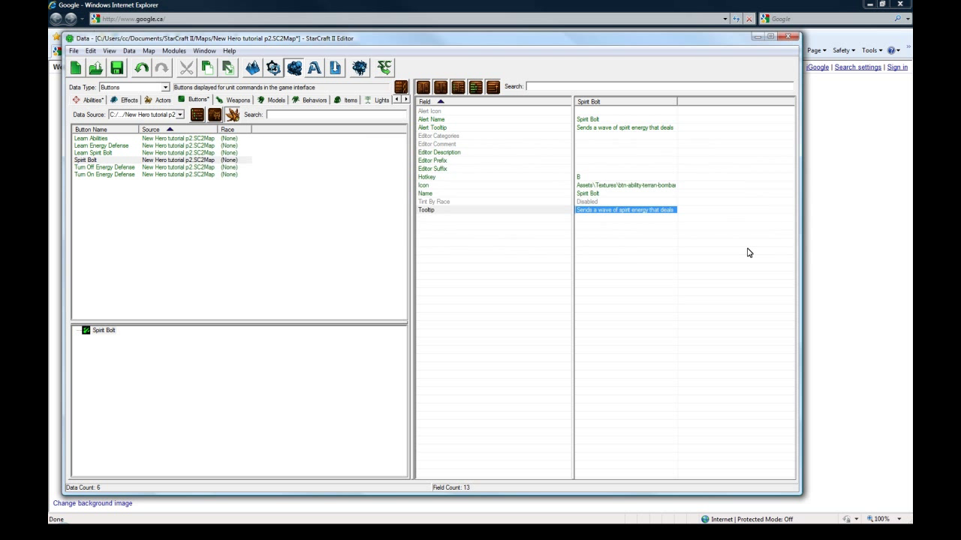
Review the Spirit Bolt button's tooltip text and the damage amount of the Spirit Bolt Damage Level 1 effect.
double_click(630, 211)
left_click(288, 187)
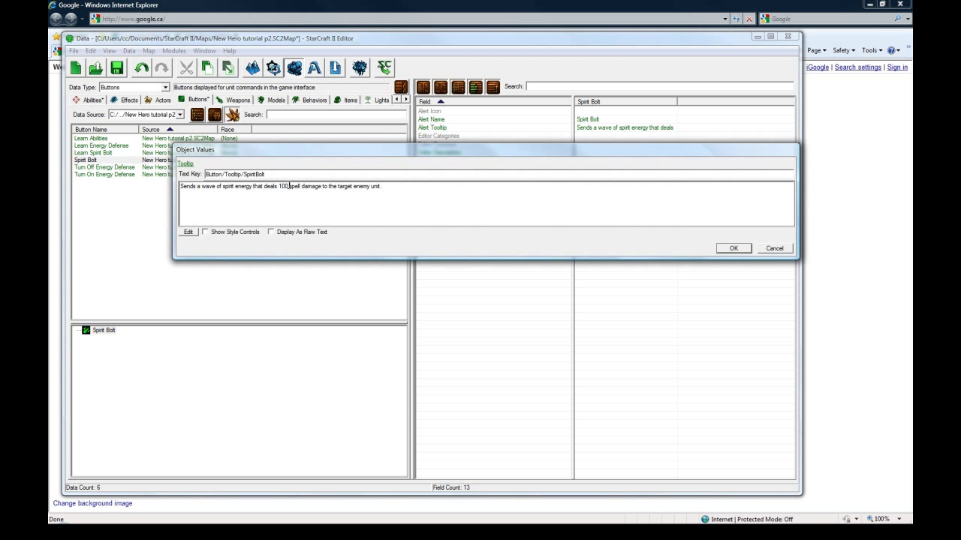
mouse_move(289, 187)
left_mouse_down()
mouse_move(279, 186)
mouse_move(289, 186)
left_mouse_up()
left_click(732, 248)
left_click(129, 100)
left_click(105, 138)
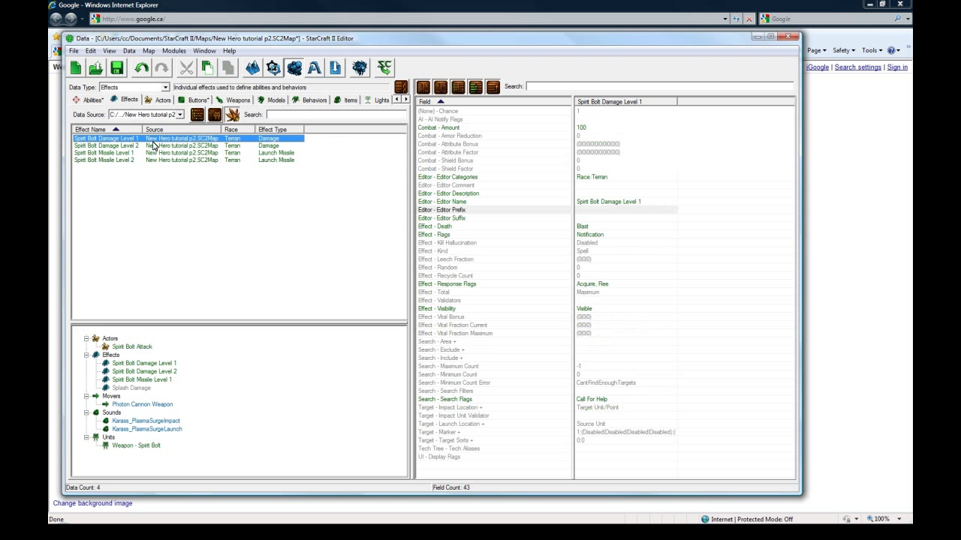
left_click(602, 202)
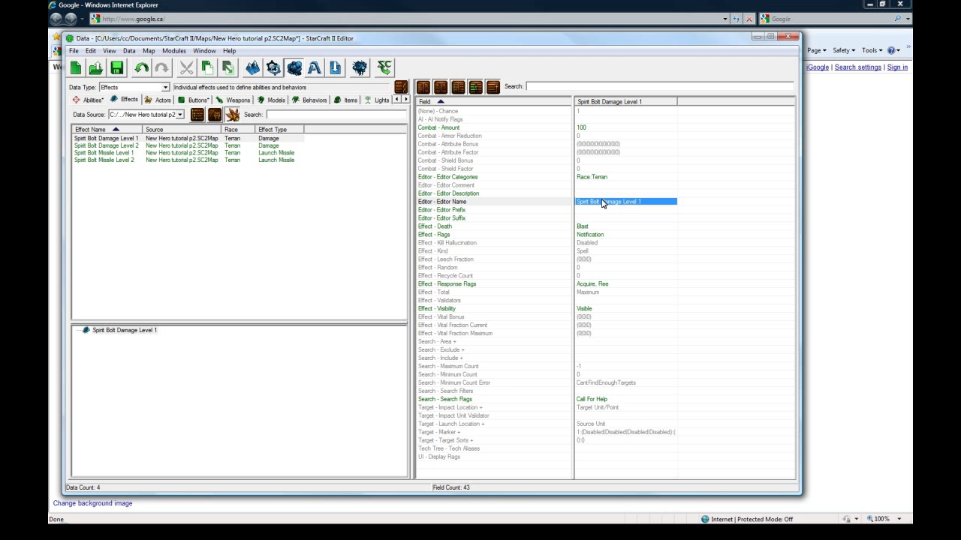
left_click(588, 128)
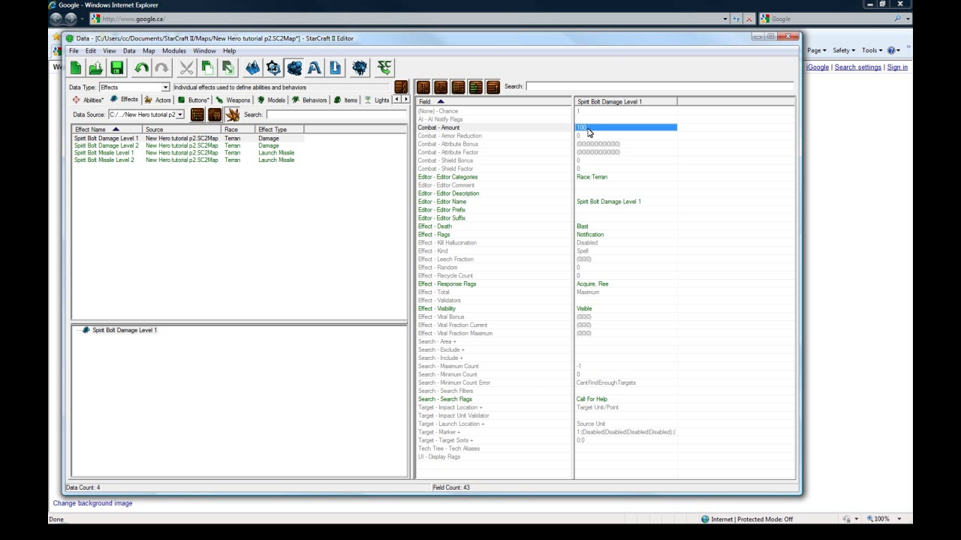
Return to the Spirit Bolt button and check the damage number written in its tooltip.
left_click(197, 100)
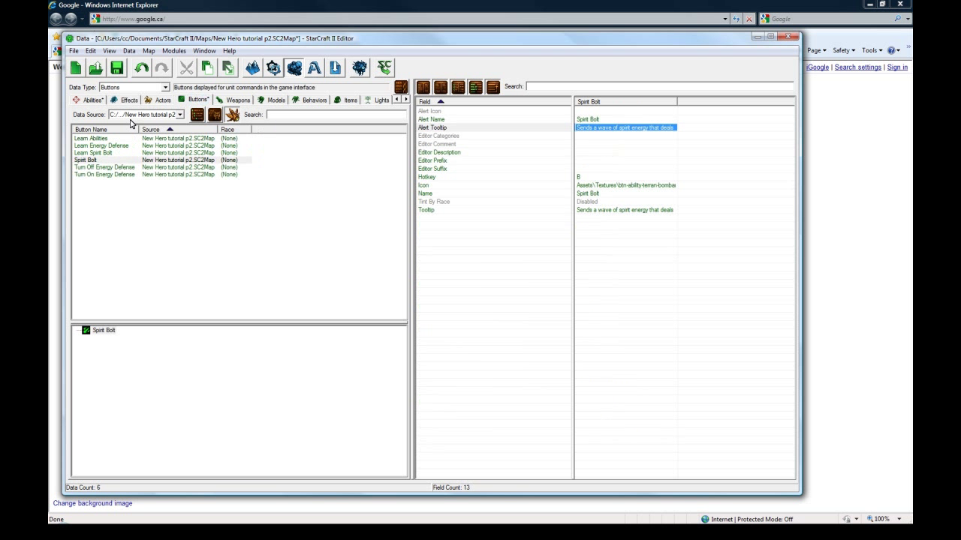
left_click(130, 160)
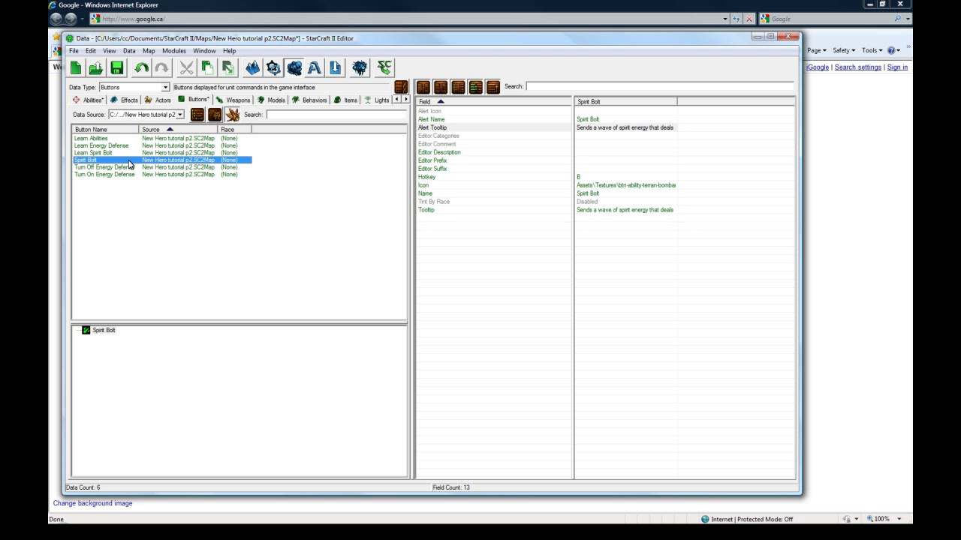
left_click(601, 185)
double_click(626, 210)
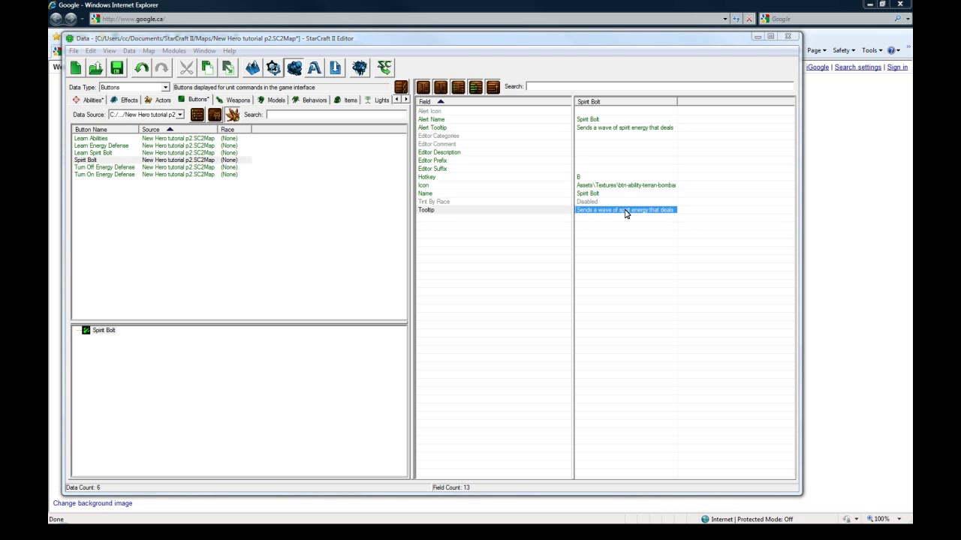
left_click(300, 186)
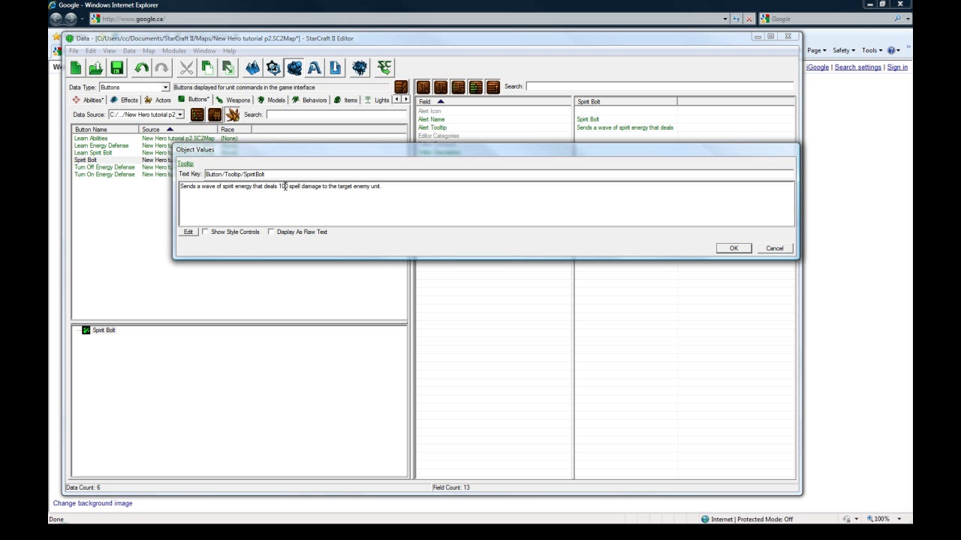
left_click(733, 248)
Search the buttons from all data sources for "ghost" and open the Cloak (Ghost) tooltip as raw text.
left_click(331, 114)
type("ghost")
left_click(158, 113)
left_click(153, 124)
left_click(90, 152)
double_click(599, 210)
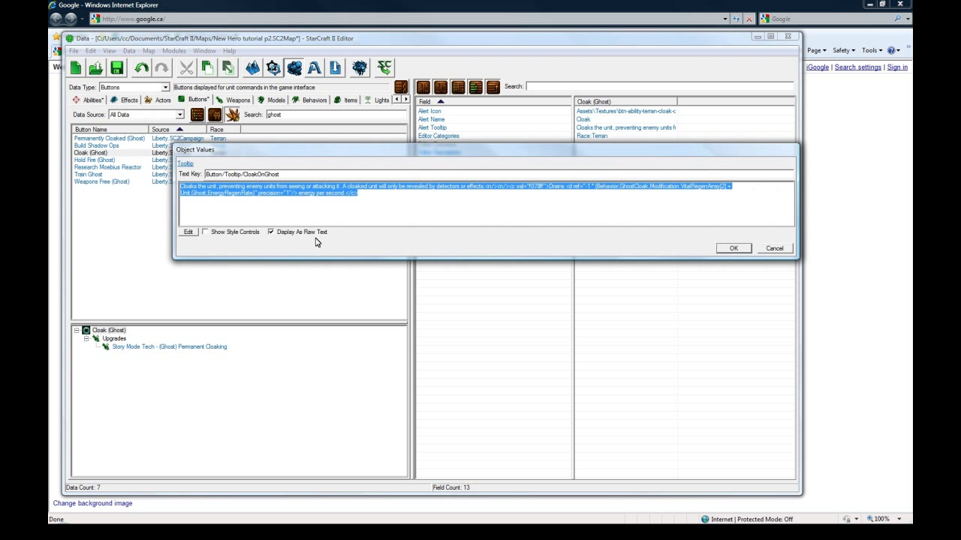
Examine the data reference for the energy drain in the Cloak (Ghost) raw tooltip, and leave it without changes.
left_click(488, 199)
left_click_drag(507, 186, 716, 186)
left_click(567, 187)
left_click(724, 186)
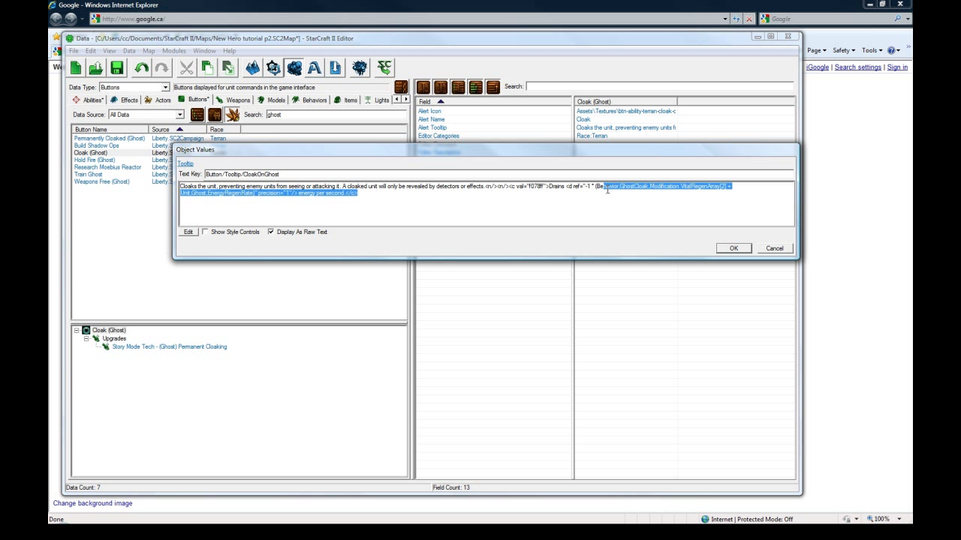
left_click_drag(596, 187, 242, 193)
left_click(230, 194)
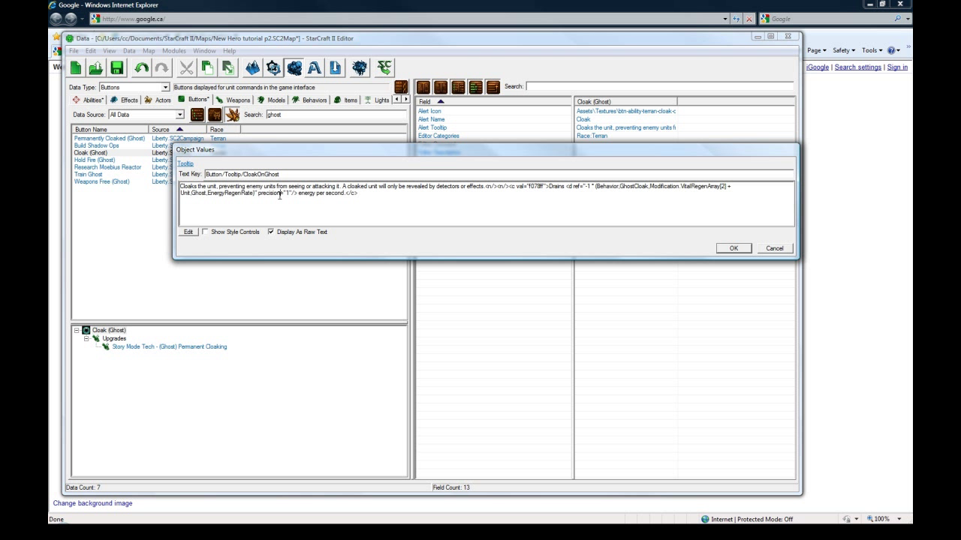
left_click_drag(298, 194, 550, 190)
left_click(566, 186, "shift")
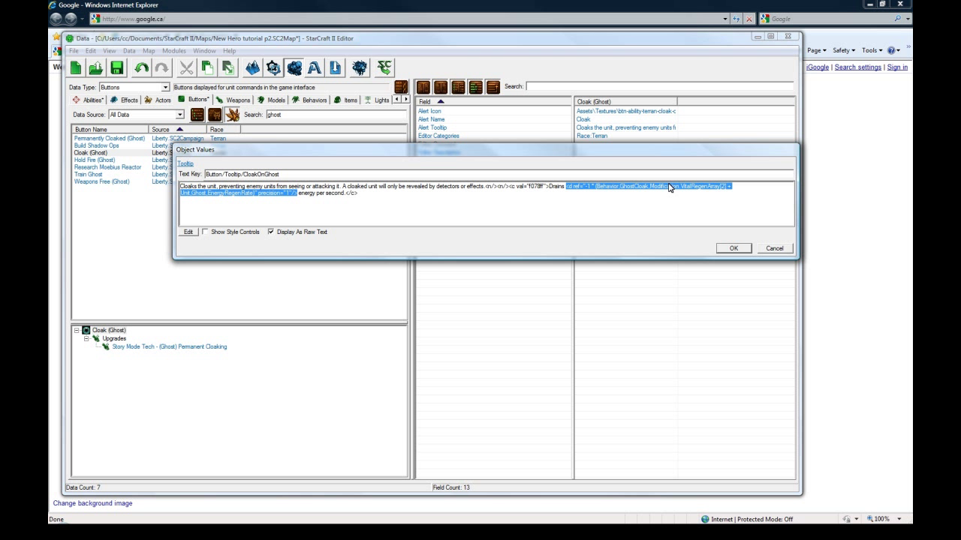
left_click_drag(567, 186, 297, 196)
left_click(415, 201)
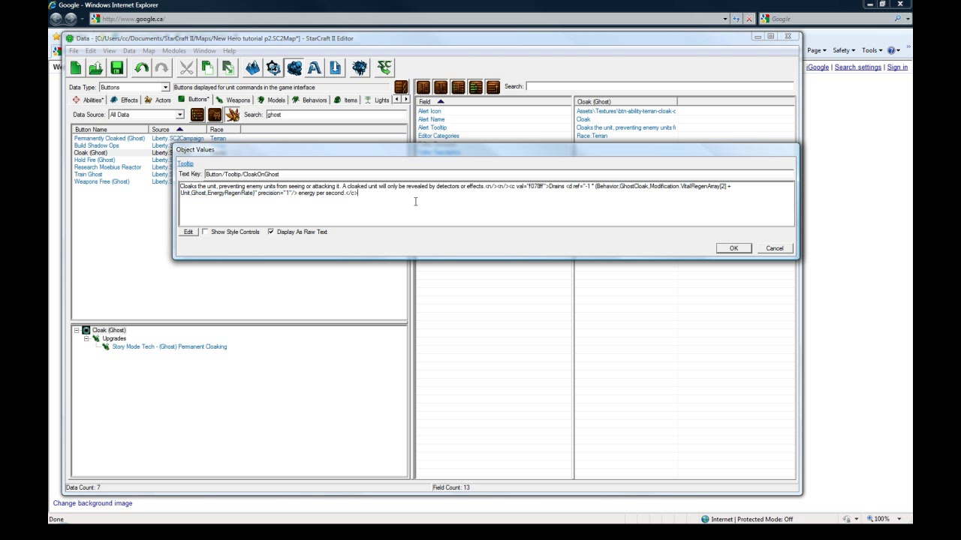
left_click(766, 252)
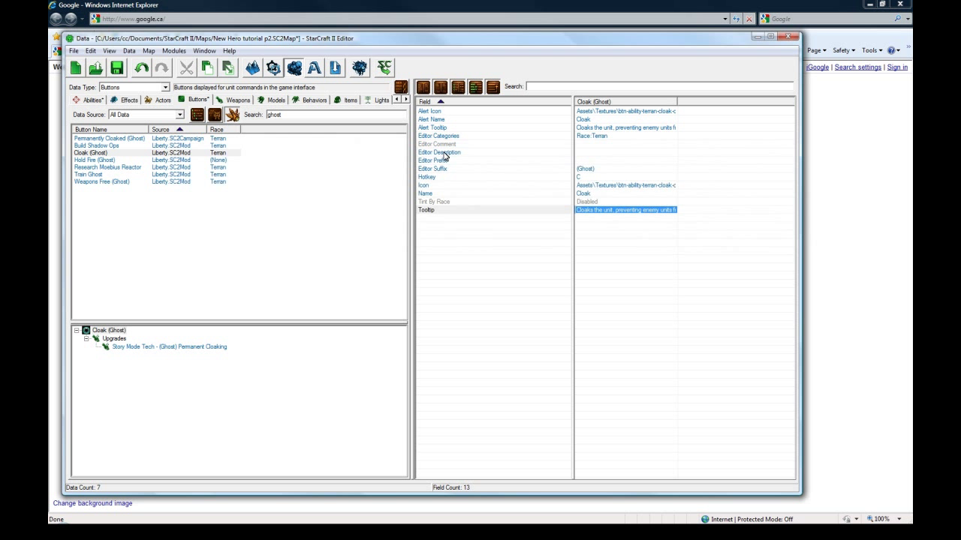
Clear the button search and limit the data source to the New Hero tutorial p2 map.
double_click(273, 114)
type("sp")
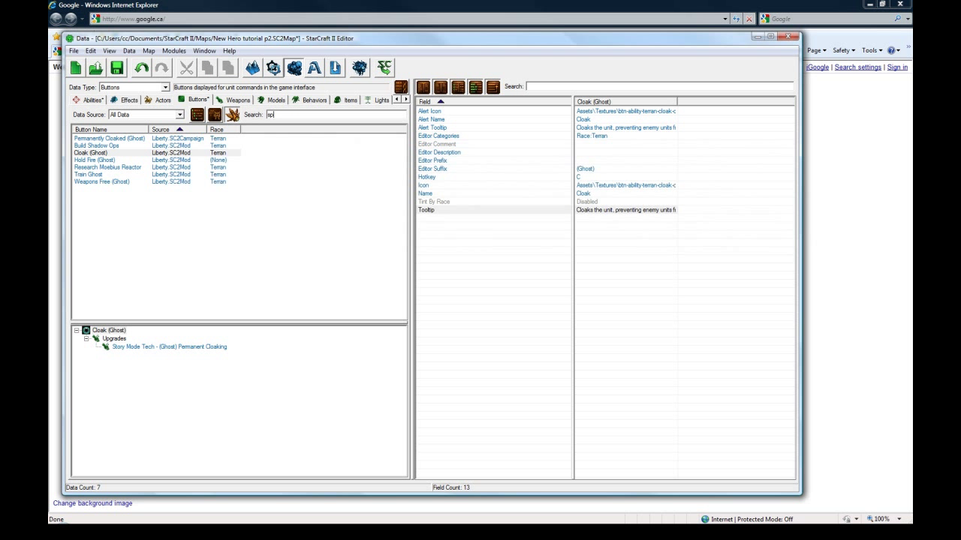
key("BackSpace")
key("BackSpace")
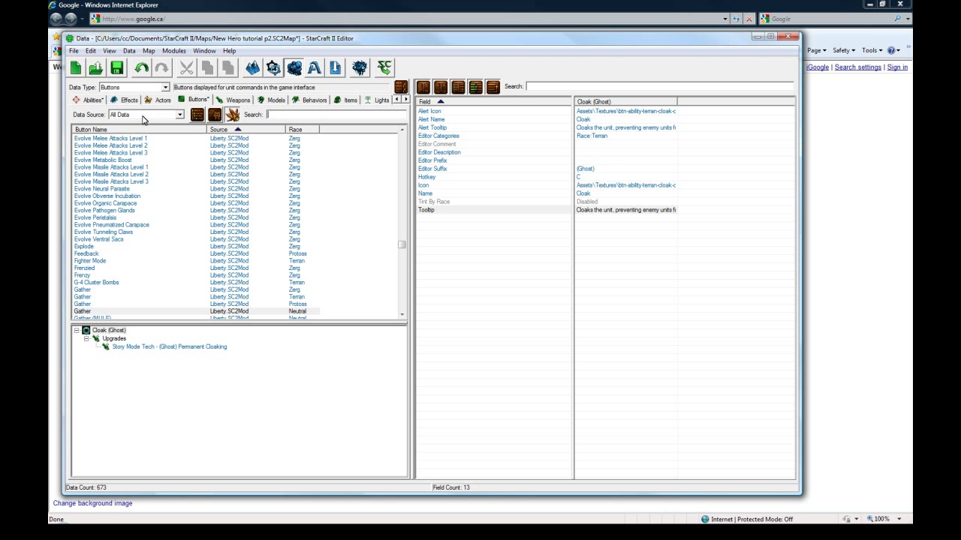
left_click(143, 117)
left_click(136, 152)
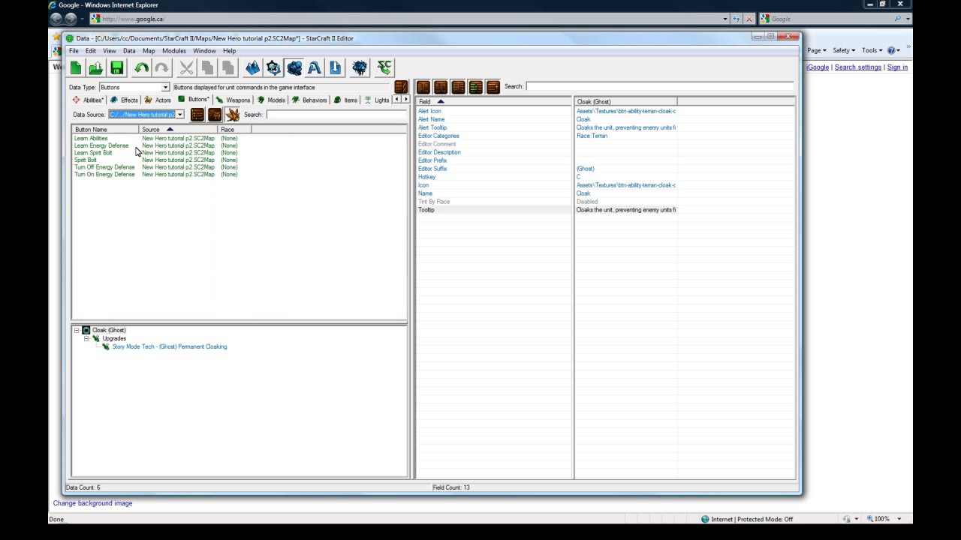
Look over the Spirit Bolt ability and recheck the damage number in the Spirit Bolt button's tooltip.
left_click(93, 99)
left_click(106, 154)
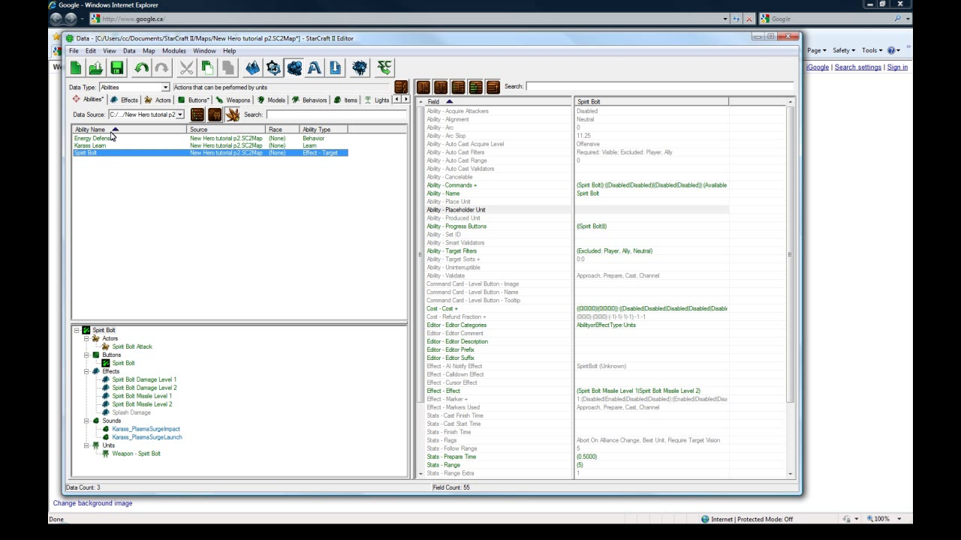
left_click(197, 101)
left_click(94, 153)
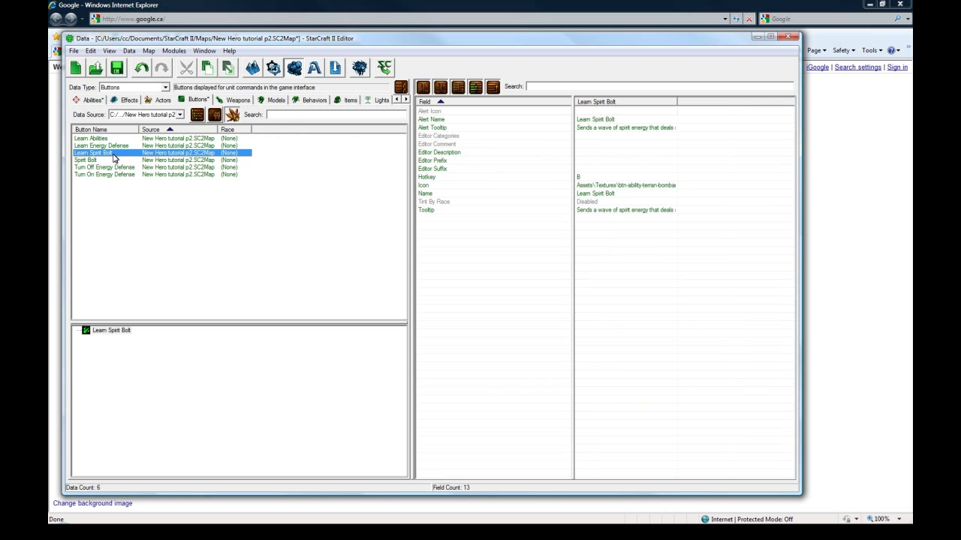
left_click(166, 160)
double_click(650, 211)
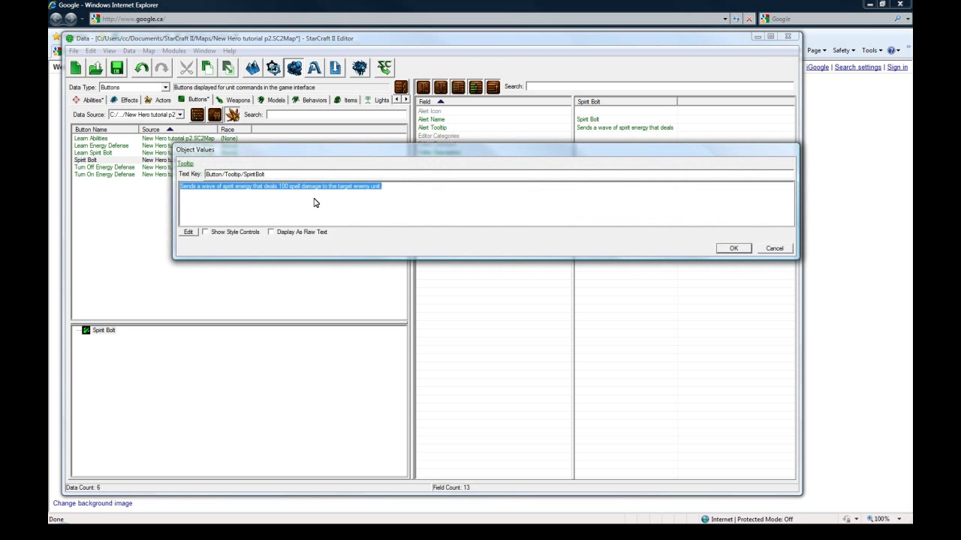
left_click(284, 186)
left_click(771, 249)
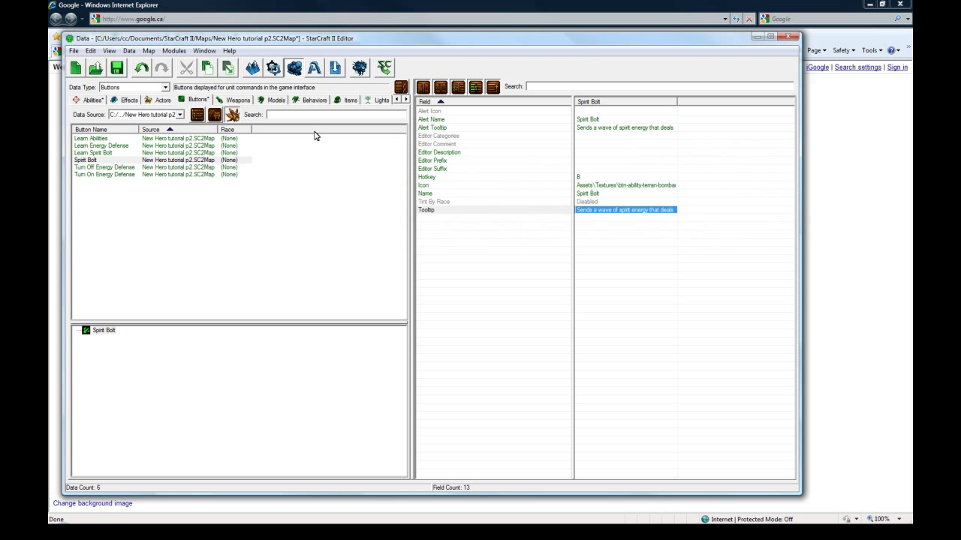
left_click(92, 100)
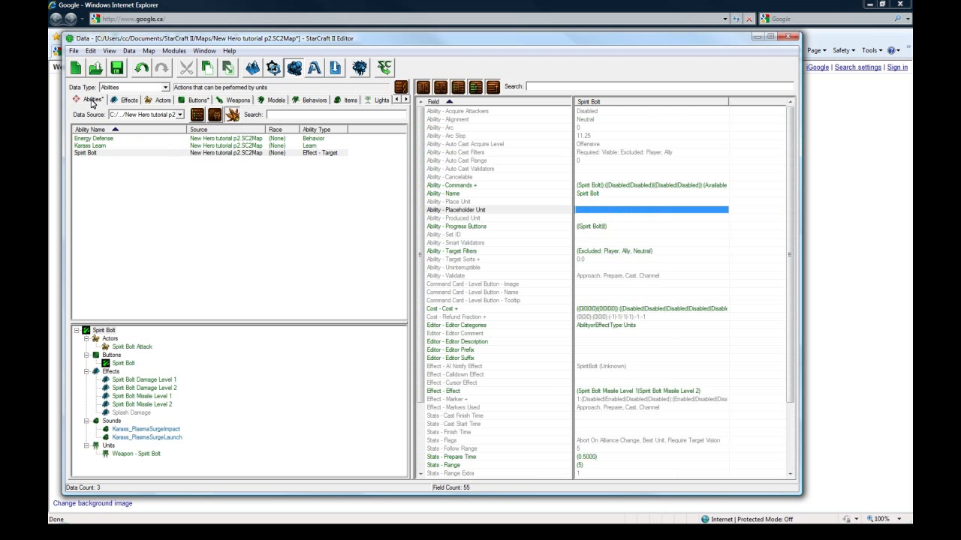
left_click(96, 155)
left_click(615, 269)
left_click(583, 301)
double_click(587, 303)
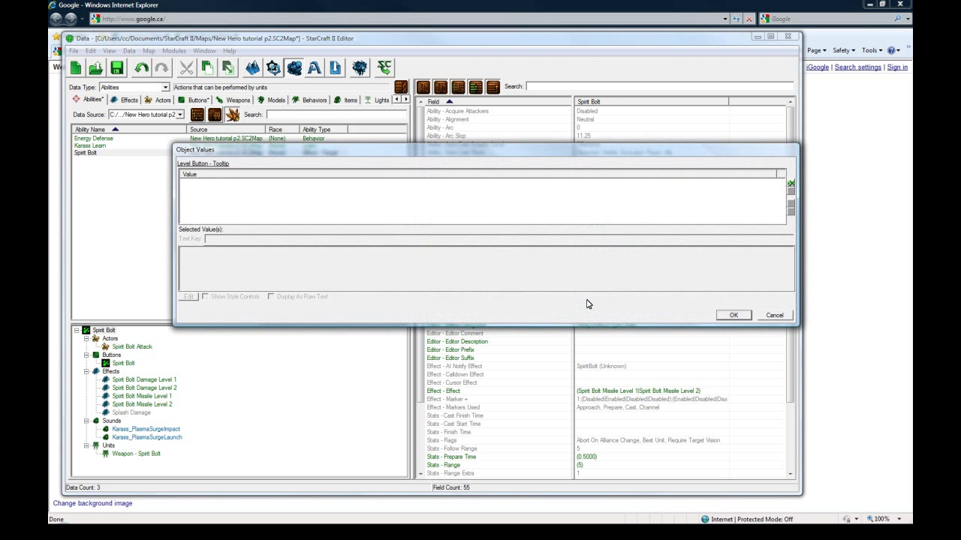
right_click(213, 186)
left_click(237, 205)
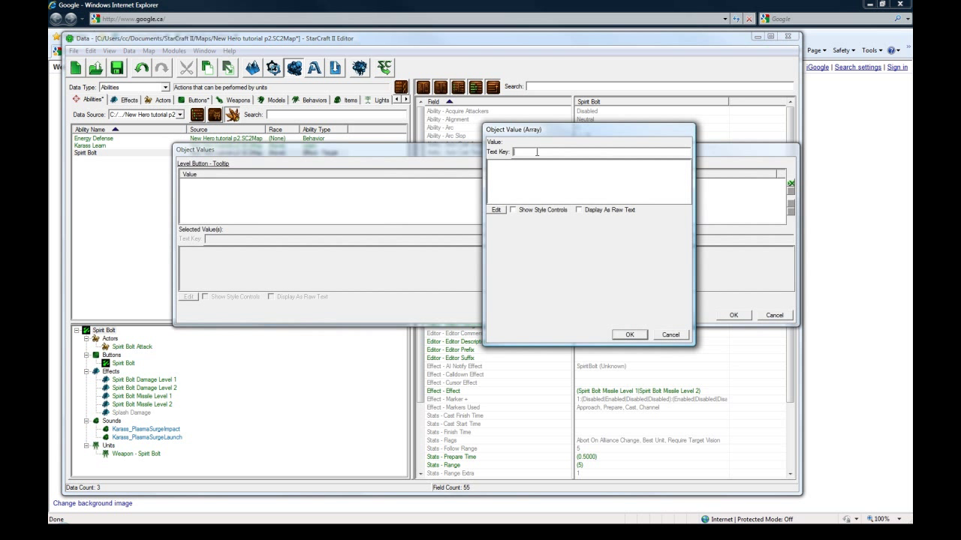
type("Button/")
left_click(675, 336)
left_click(769, 316)
Copy the text key Button/Tooltip/SpiritBolt from the Spirit Bolt button's tooltip.
left_click(209, 101)
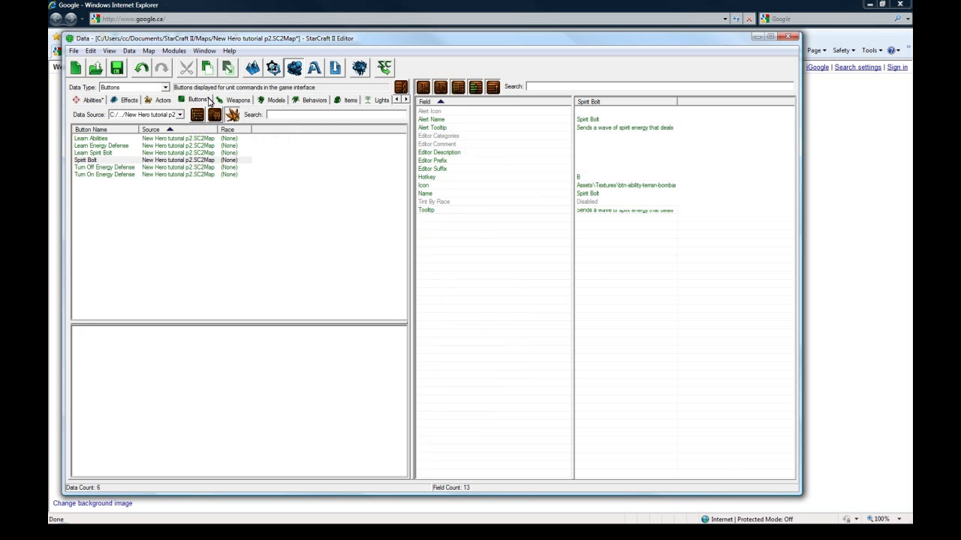
left_click(107, 160)
double_click(624, 210)
left_click_drag(266, 174, 160, 168)
key("ctrl+c")
key("Escape")
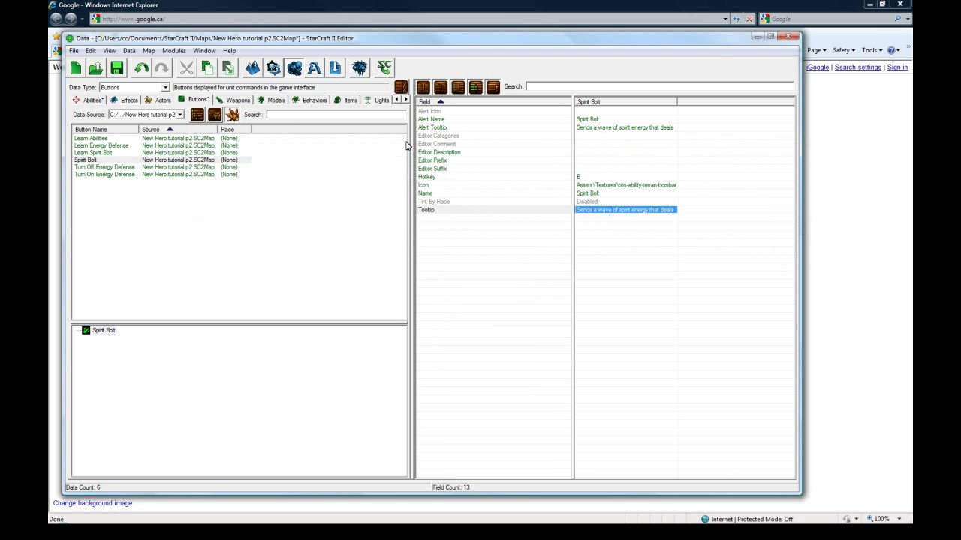
Add a Level Button - Tooltip value to the Spirit Bolt ability using the copied text key Button/Tooltip/SpiritBolt.
left_click(89, 99)
left_click(117, 153)
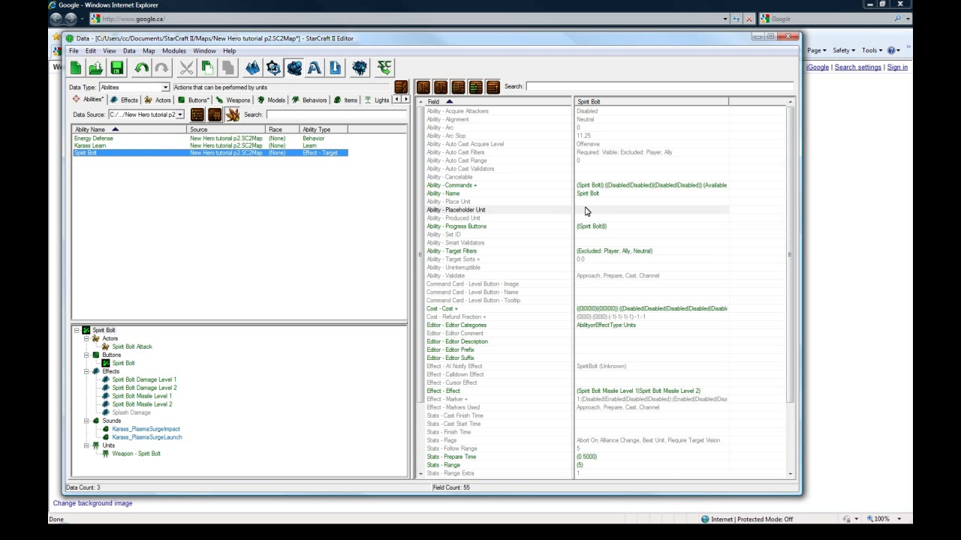
left_click(594, 316)
double_click(594, 301)
right_click(318, 193)
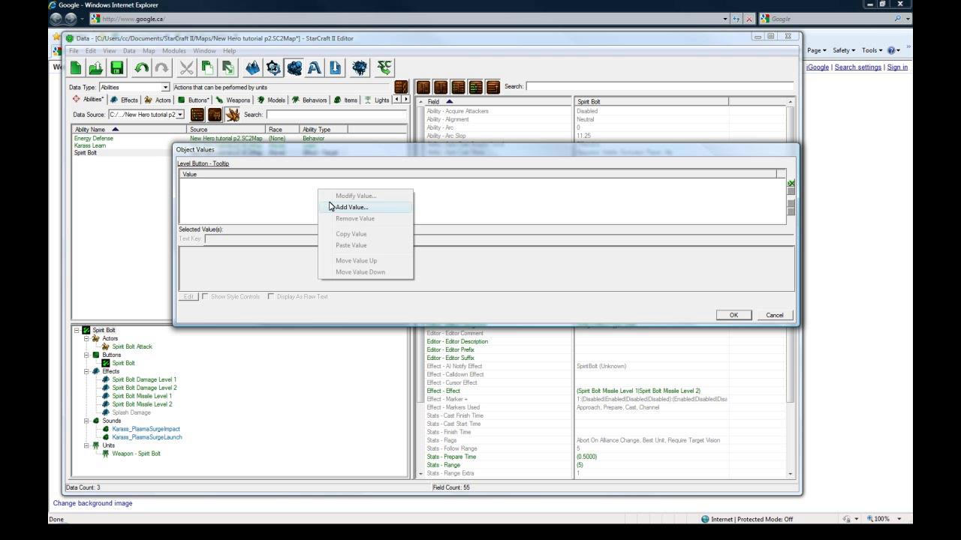
left_click(331, 211)
left_click(515, 152)
key("ctrl+v")
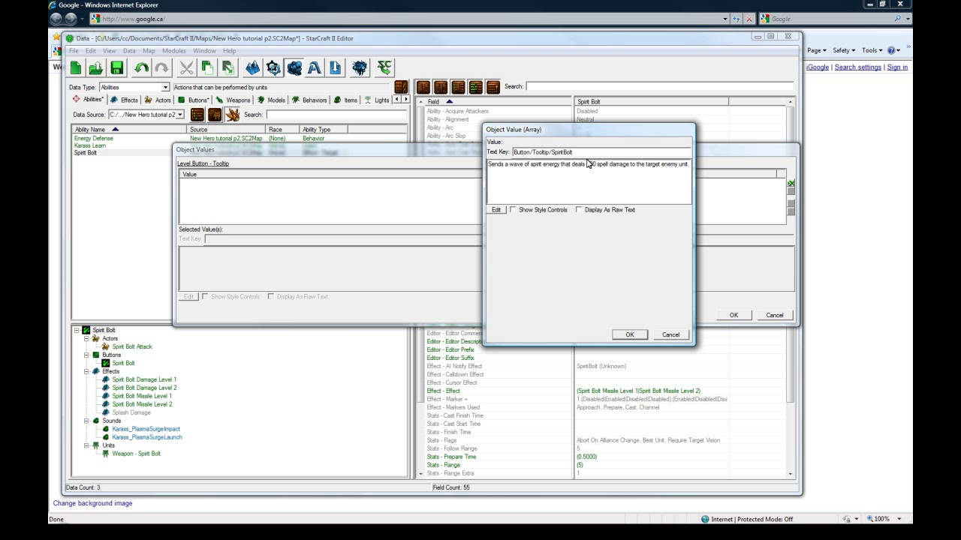
Delete the final letter of the new tooltip value's text key and restore it.
left_click_drag(579, 151, 513, 153)
left_click(592, 151)
key("BackSpace")
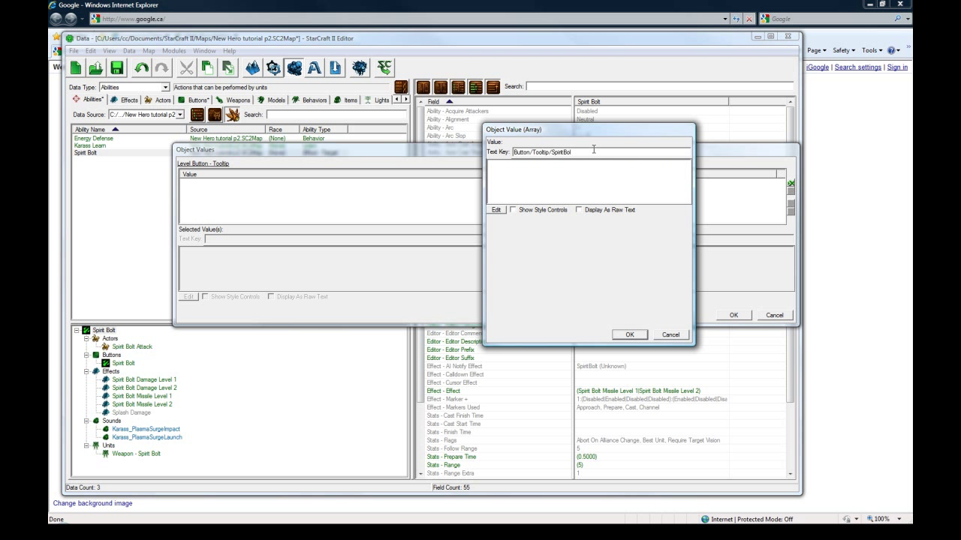
type("t")
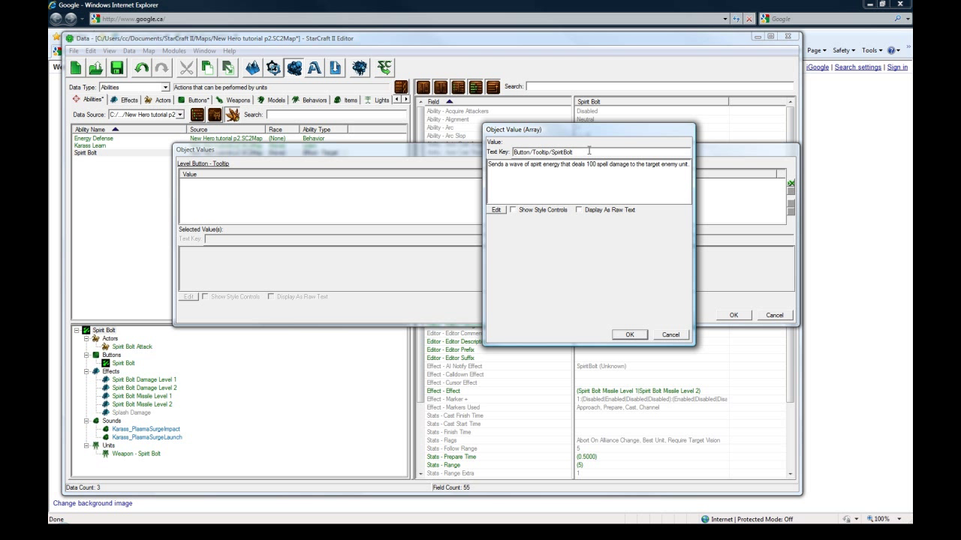
Copy the tooltip description and set the new value's text key to Button/Tooltip/SpiritBolt2.
triple_click(577, 165)
key("ctrl+c")
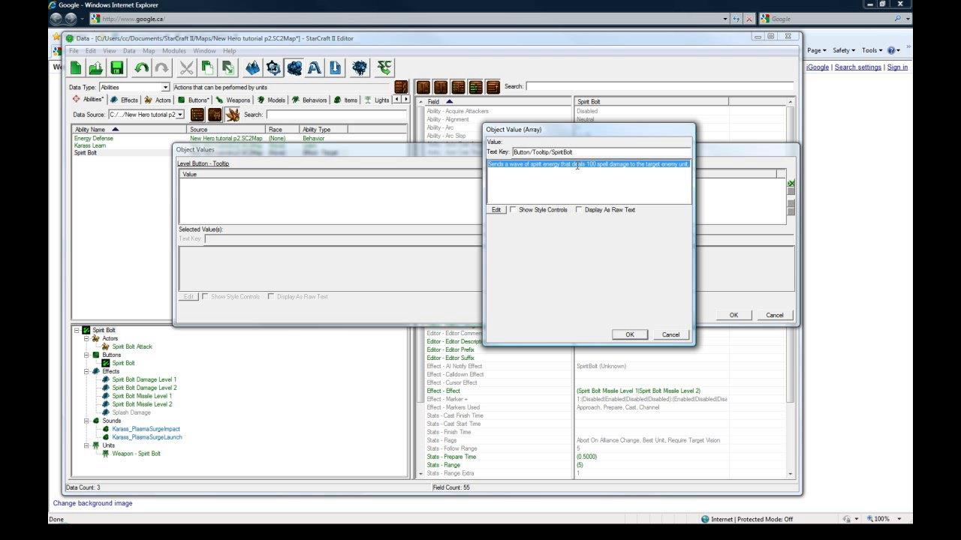
left_click(591, 150)
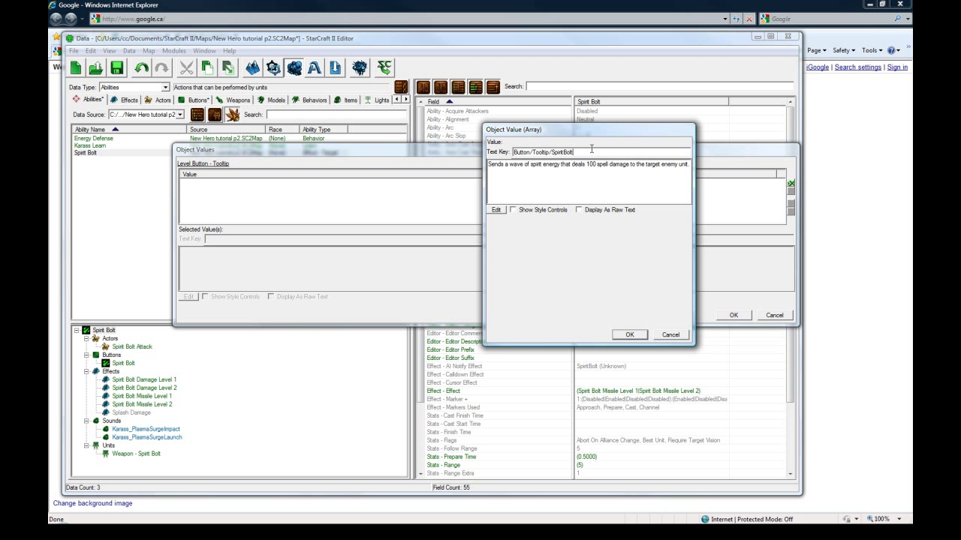
type("2")
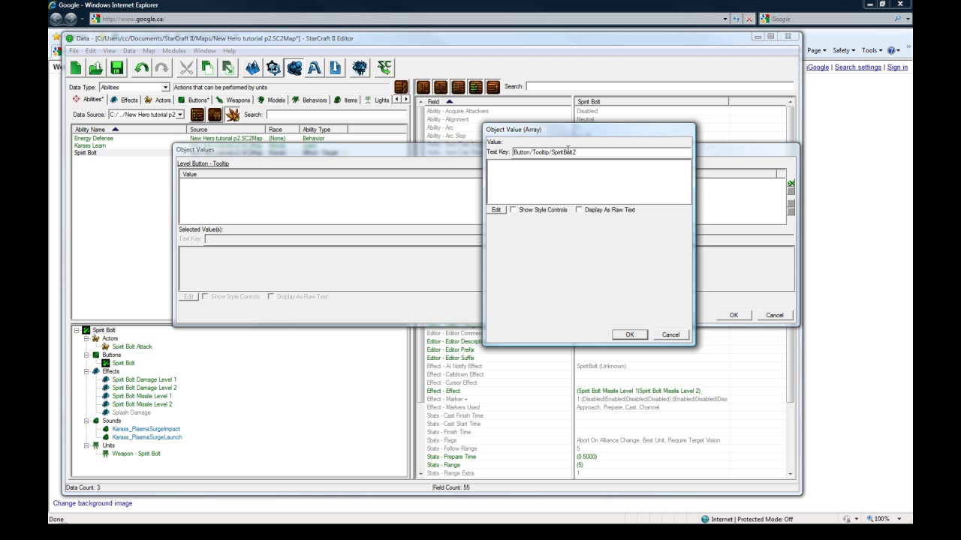
Paste the copied description into the SpiritBolt2 tooltip value and set its spell damage to 200.
left_click(542, 178)
key("ctrl+v")
left_click(588, 164)
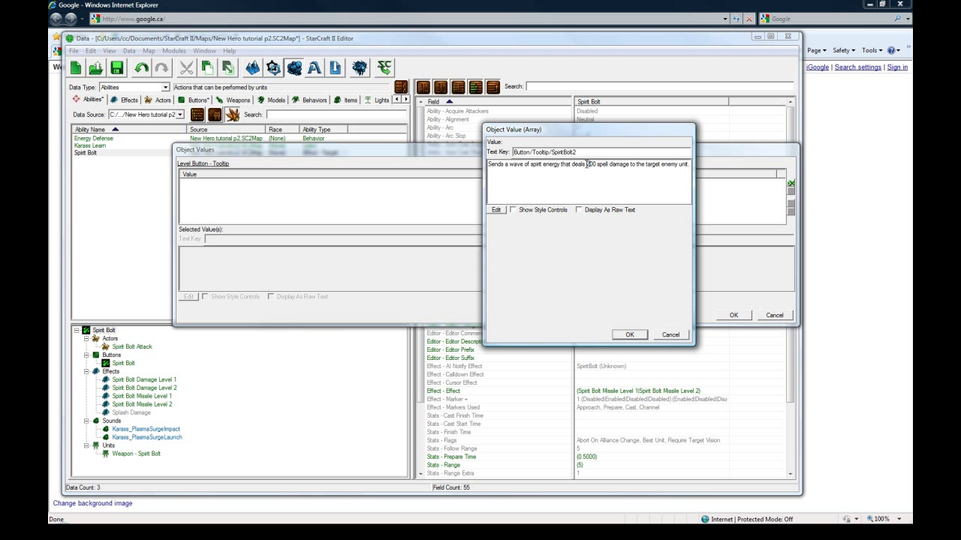
key("BackSpace")
type("2")
left_click_drag(491, 166, 605, 175)
left_click(604, 175)
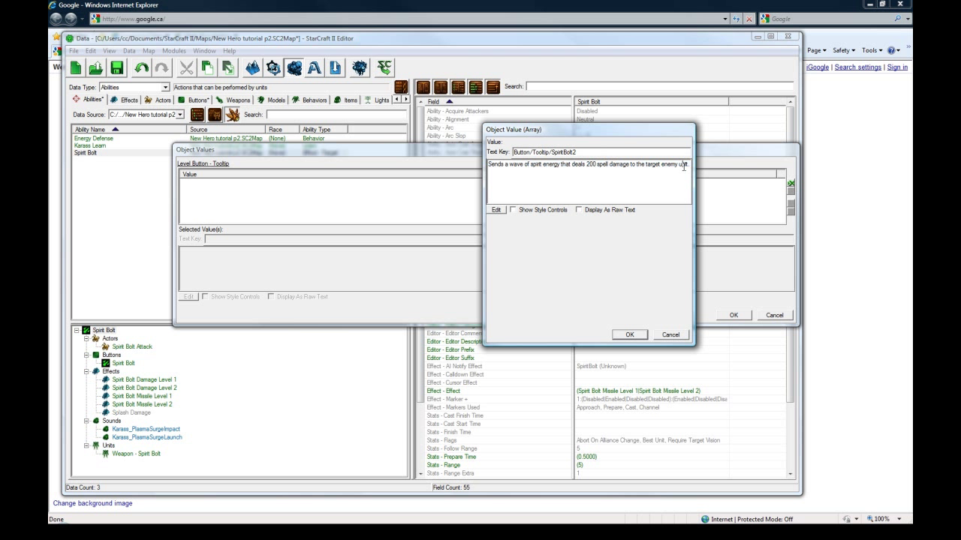
left_click(634, 331)
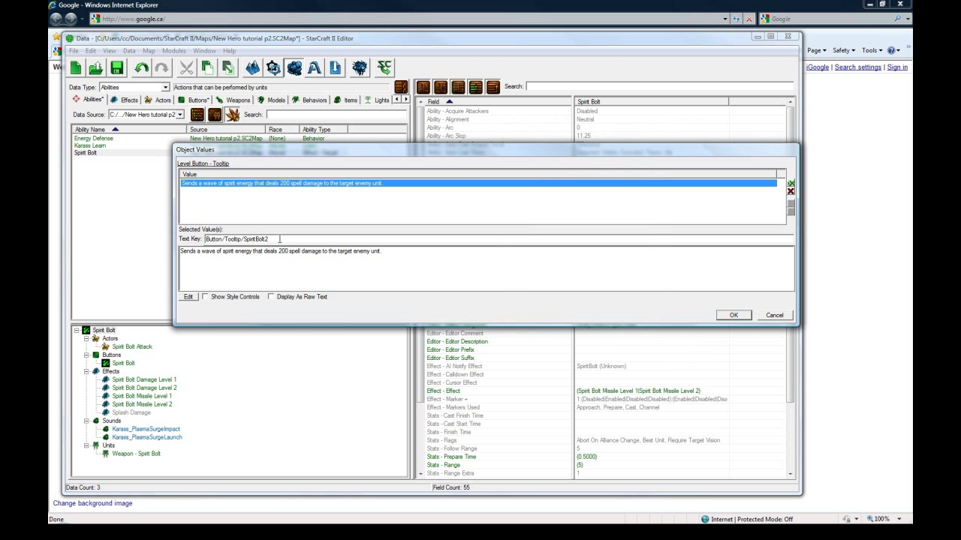
Remove the 2 from the tooltip value's text key and discard the Level Button - Tooltip changes.
left_click(275, 238)
key("BackSpace")
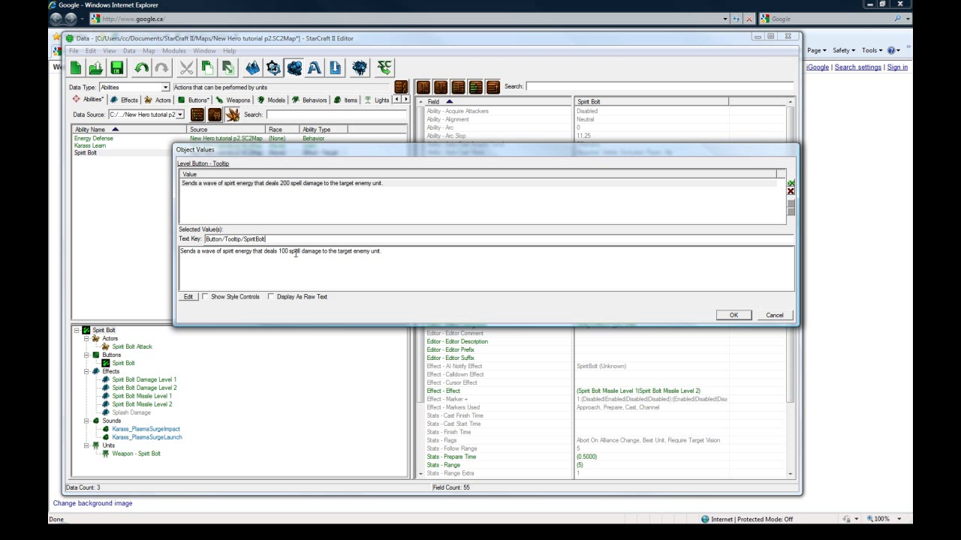
left_click(297, 207)
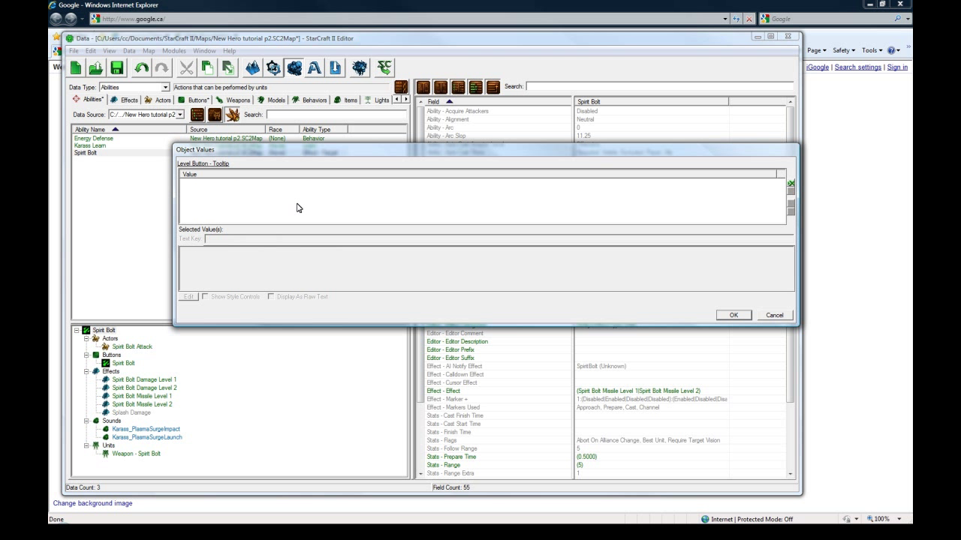
left_click(361, 183)
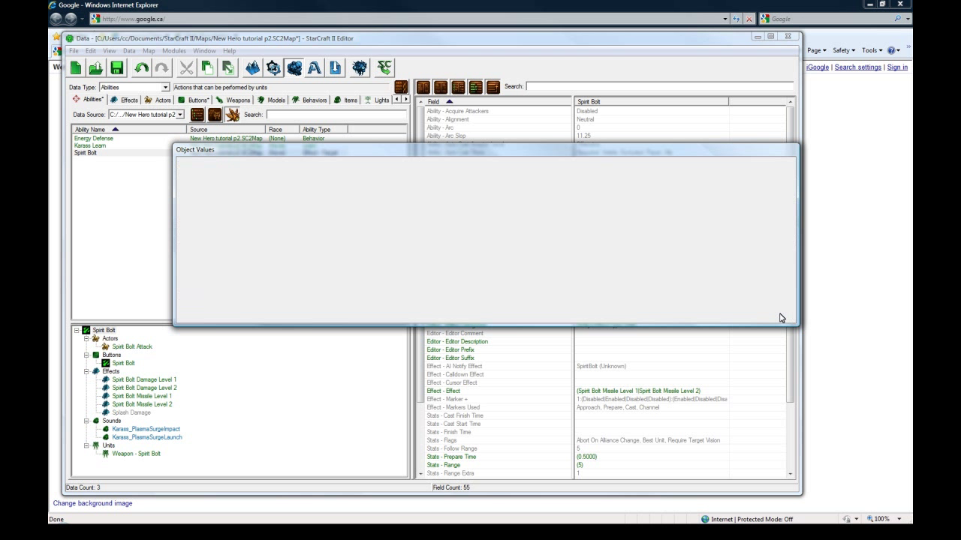
left_click(773, 316)
double_click(606, 306)
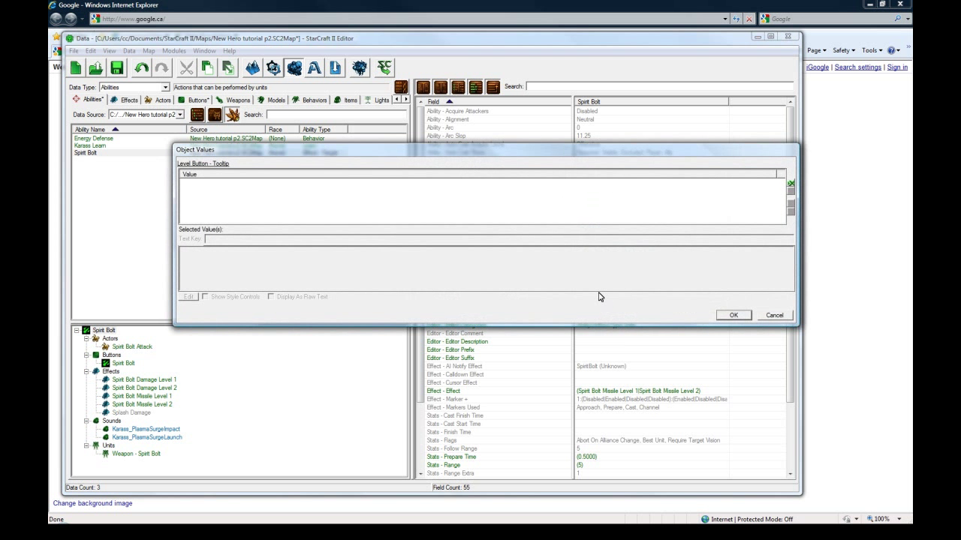
right_click(314, 193)
left_click(332, 212)
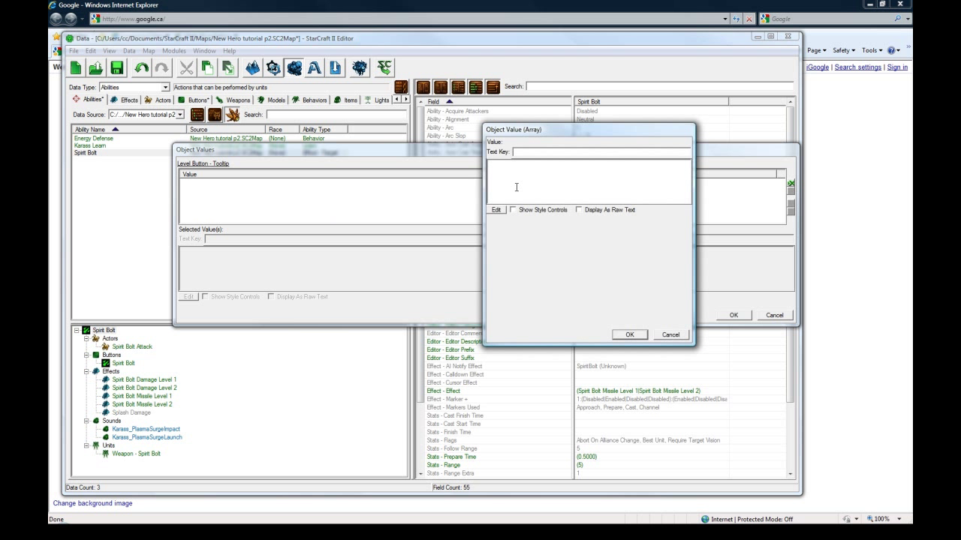
left_click(524, 149)
type("texooltip/s")
key("BackSpace")
key("BackSpace")
key("BackSpace")
key("BackSpace")
key("BackSpace")
key("BackSpace")
key("BackSpace")
key("BackSpace")
key("BackSpace")
type("button/tooltip/spiritbolt")
key("BackSpace")
left_click(671, 334)
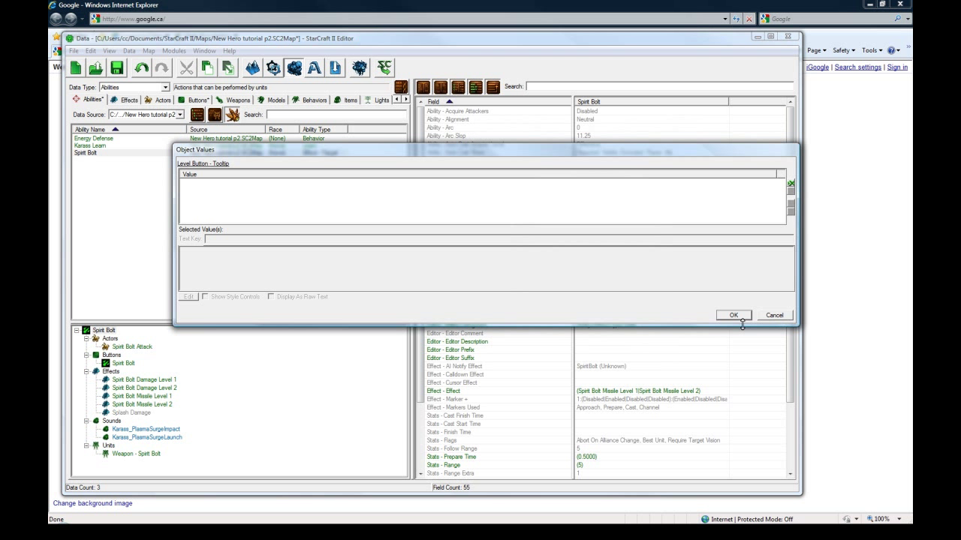
left_click(773, 315)
Copy the text key from the Spirit Bolt button's tooltip and return to the Spirit Bolt ability.
left_click(199, 100)
double_click(624, 210)
left_click_drag(266, 174, 167, 173)
key("ctrl+c")
left_click(775, 249)
left_click(92, 100)
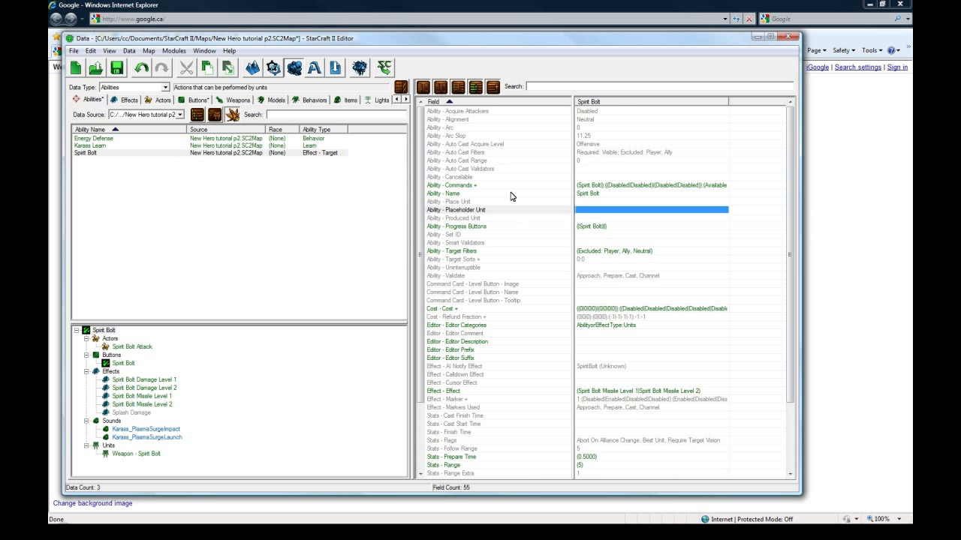
Add a Level Button - Tooltip value to the Spirit Bolt ability with the text key Button/Tooltip/SpiritBolt2.
double_click(518, 300)
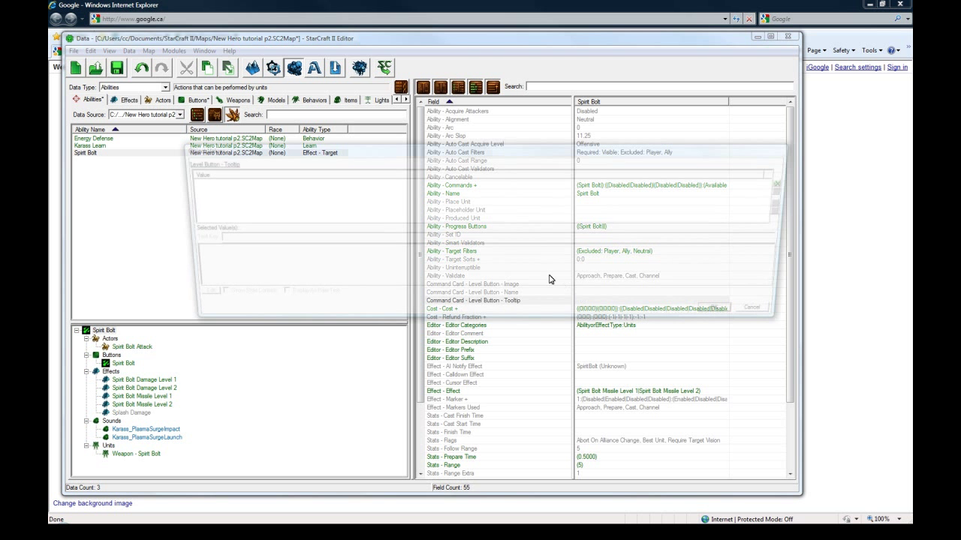
right_click(278, 197)
left_click(311, 210)
left_click(580, 152)
key("ctrl+v")
type("2")
Enter "Sends a wave of spirit energy that deals 200 spell damage to the target enemy unit." as the level tooltip.
left_click(594, 186)
type("Sends a wave of spirit energy that deals 100 spell damage to the target enemy unit.")
left_click(590, 164)
key("BackSpace")
type("2")
left_click(629, 335)
left_click(733, 315)
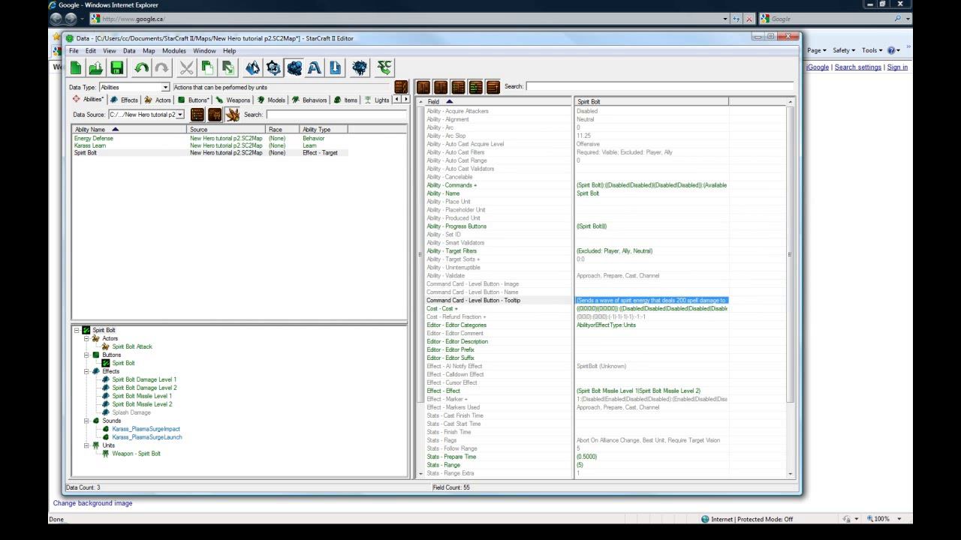
Check the tooltip text of the Spirit Bolt button.
left_click(203, 100)
left_click(86, 160)
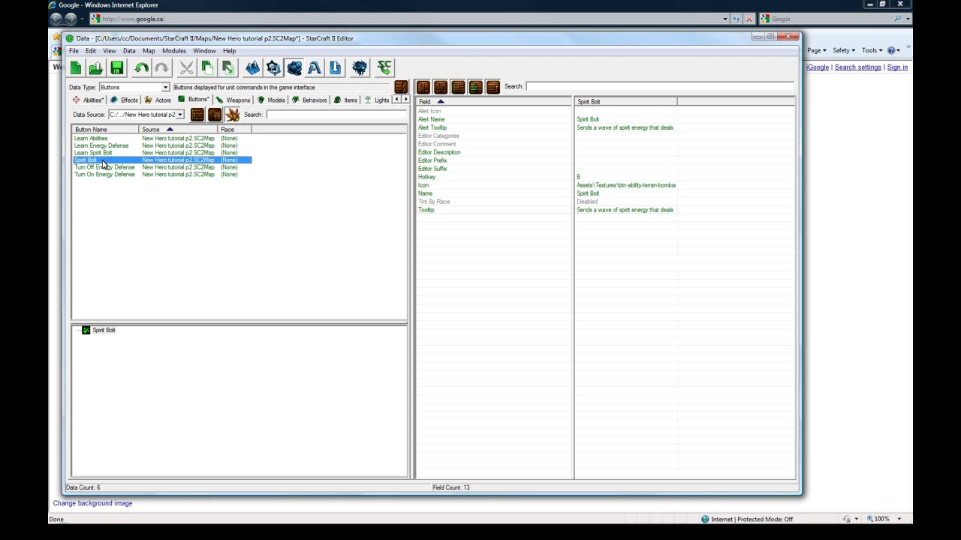
double_click(620, 211)
left_click(757, 249)
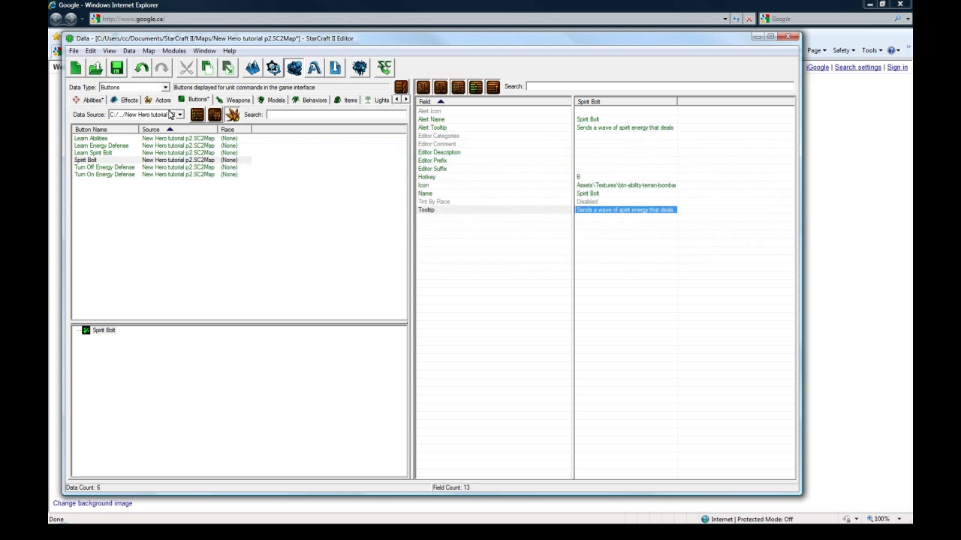
Examine the Spirit Bolt ability's Level Button Image, Name and Tooltip fields, including the stored level tooltip value.
left_click(93, 100)
left_click(86, 152)
left_click(601, 283)
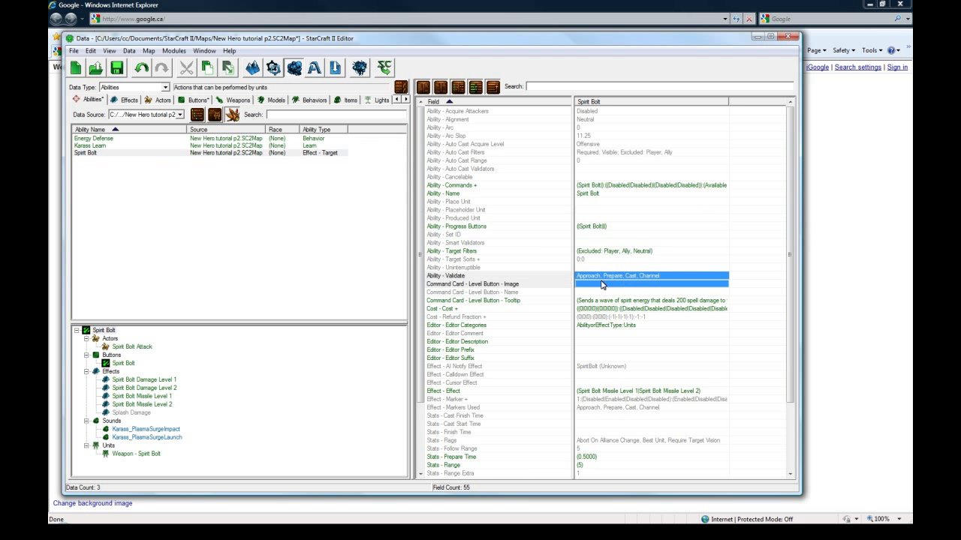
left_click(605, 301)
left_click(593, 284)
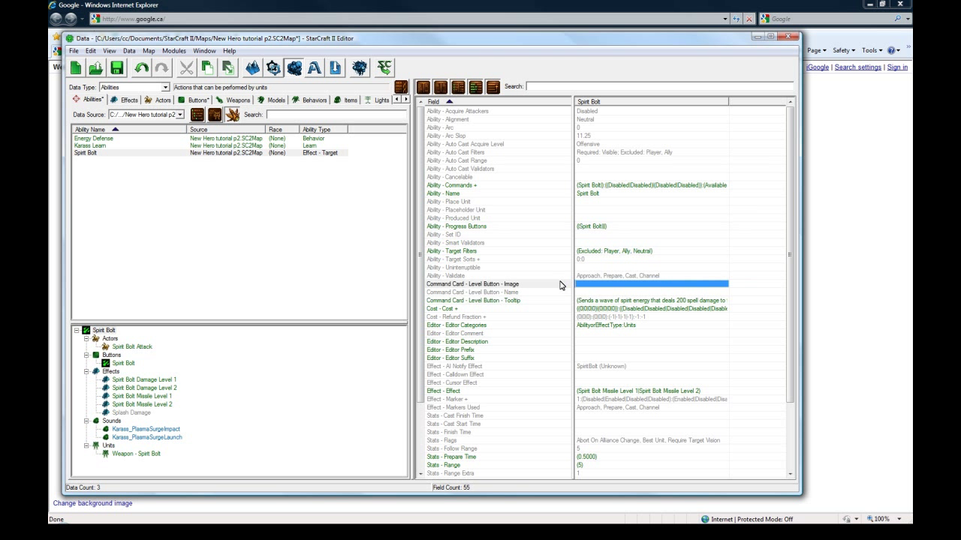
left_click(521, 293)
left_click(612, 285)
left_click(606, 293)
left_click(604, 284)
left_click(596, 293)
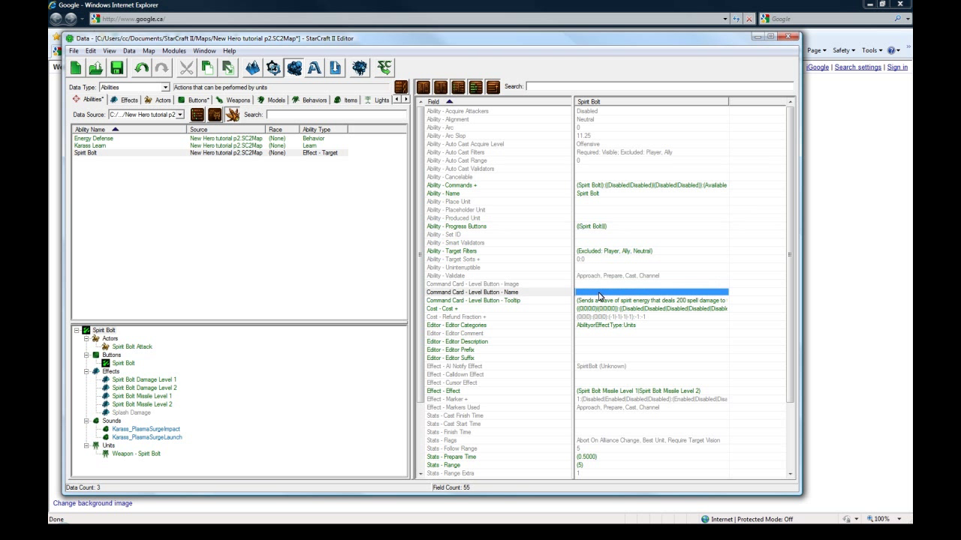
left_click(520, 293)
double_click(520, 300)
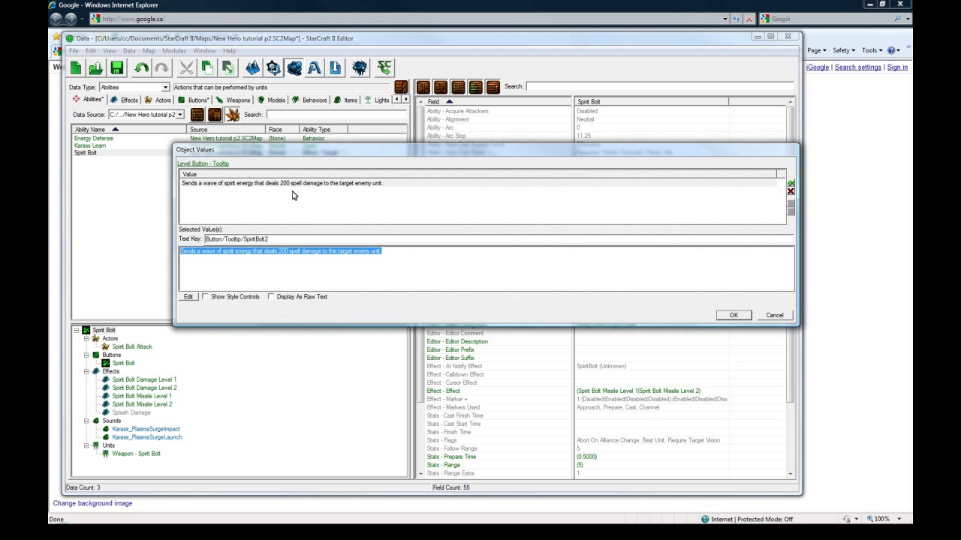
left_click(777, 316)
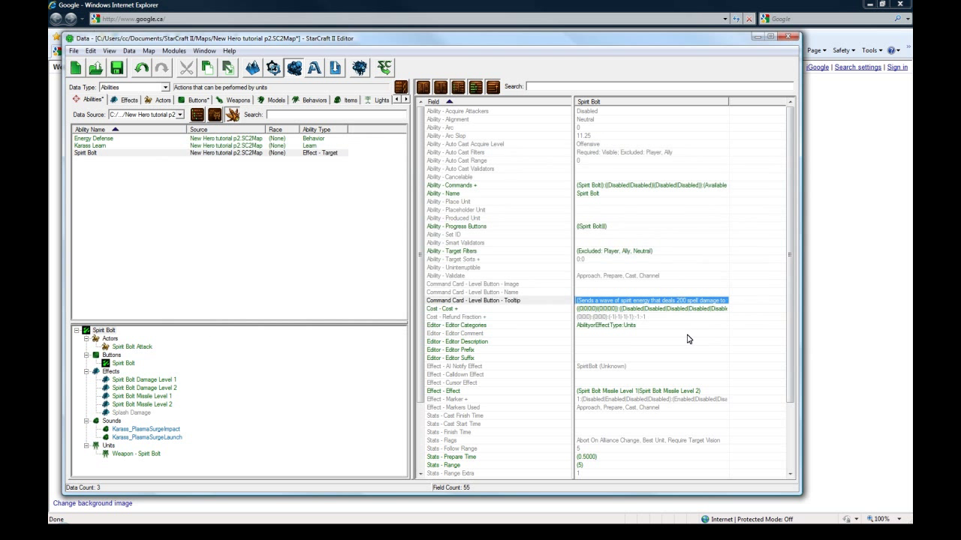
Look over the Energy Defense ability's fields and inspect its Cost settings.
scroll(685, 336, "down", 3)
left_click(108, 139)
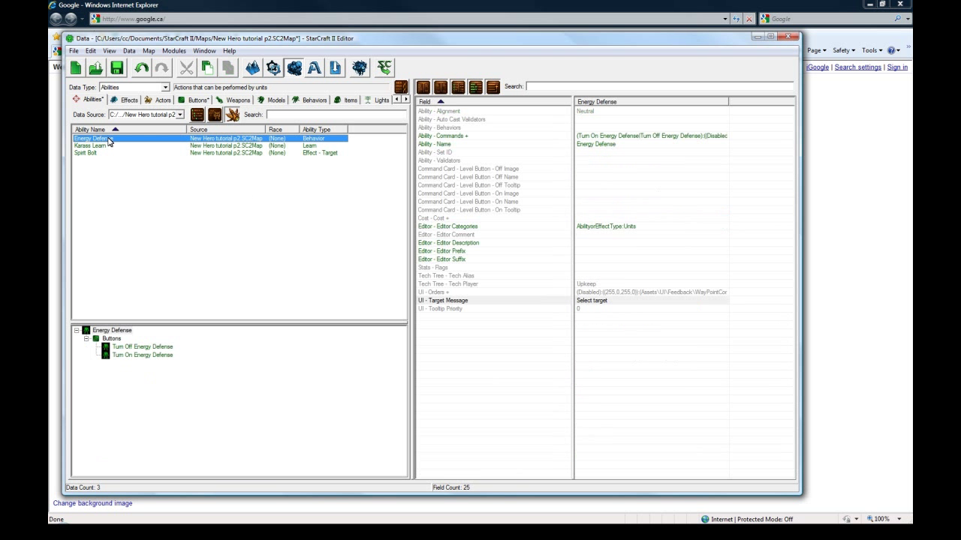
left_click(611, 224)
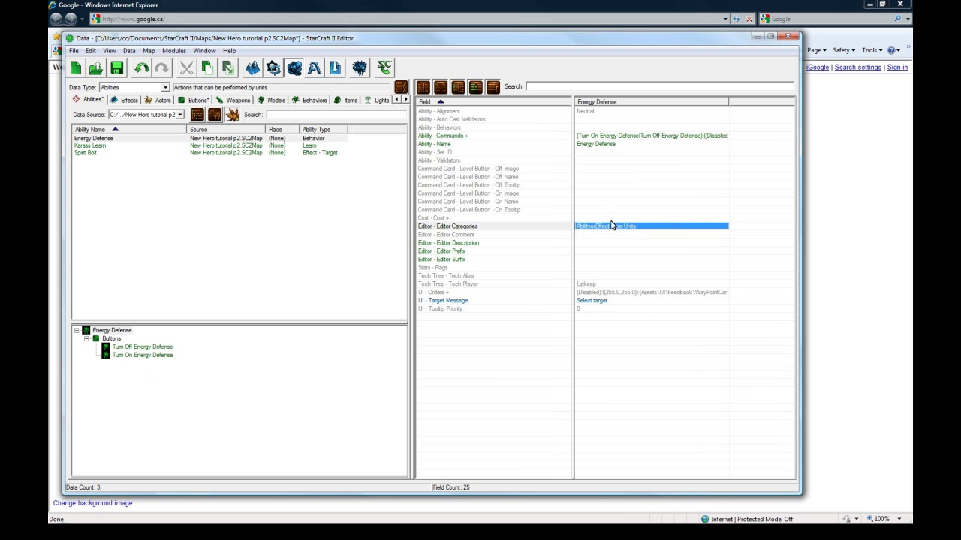
left_click(616, 218)
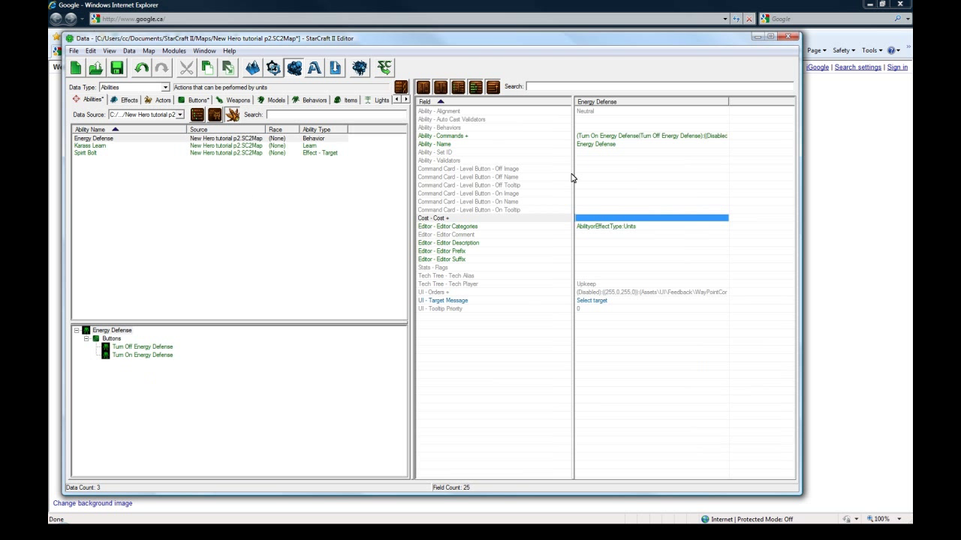
double_click(602, 221)
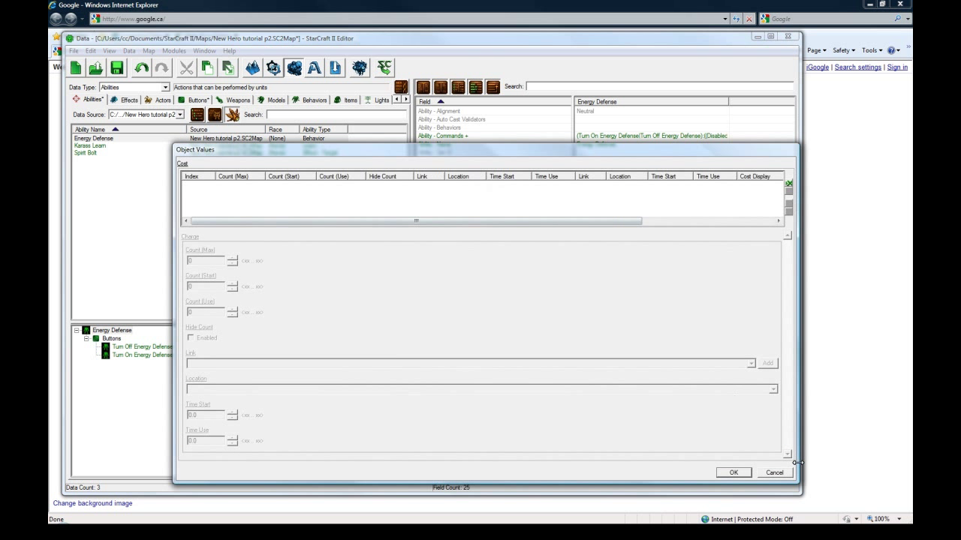
left_click(788, 474)
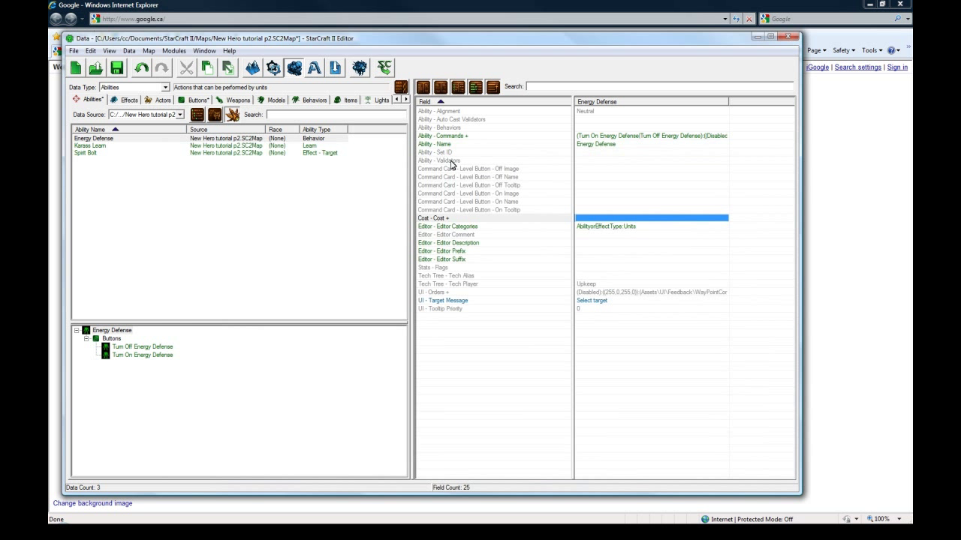
Enable the Toggle and Transient flags on the Energy Defense ability.
double_click(610, 269)
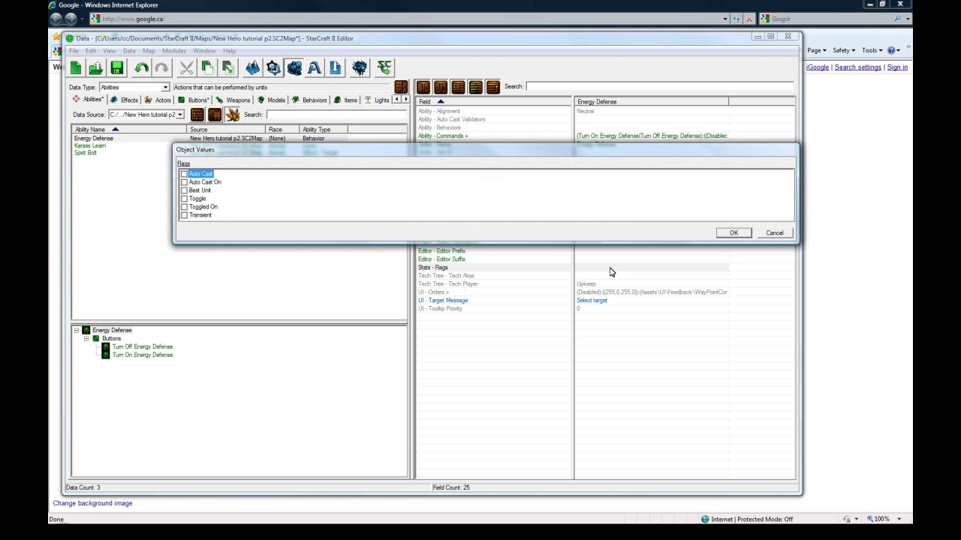
left_click(184, 199)
left_click(733, 233)
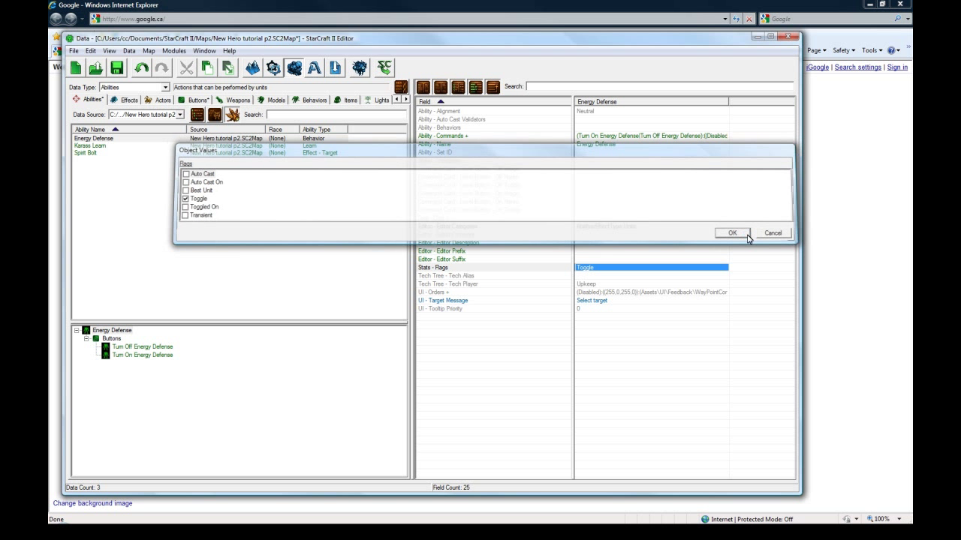
double_click(601, 268)
left_click(184, 215)
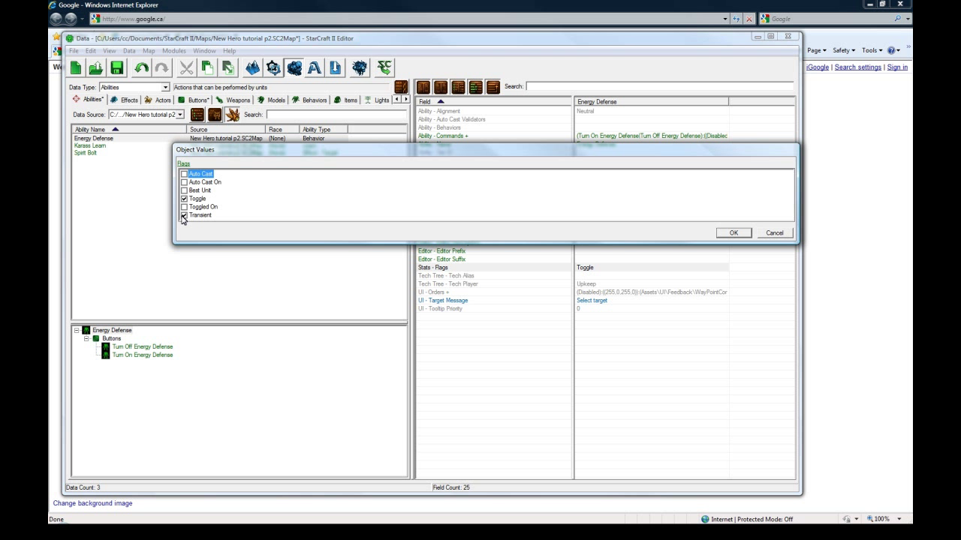
left_click(733, 232)
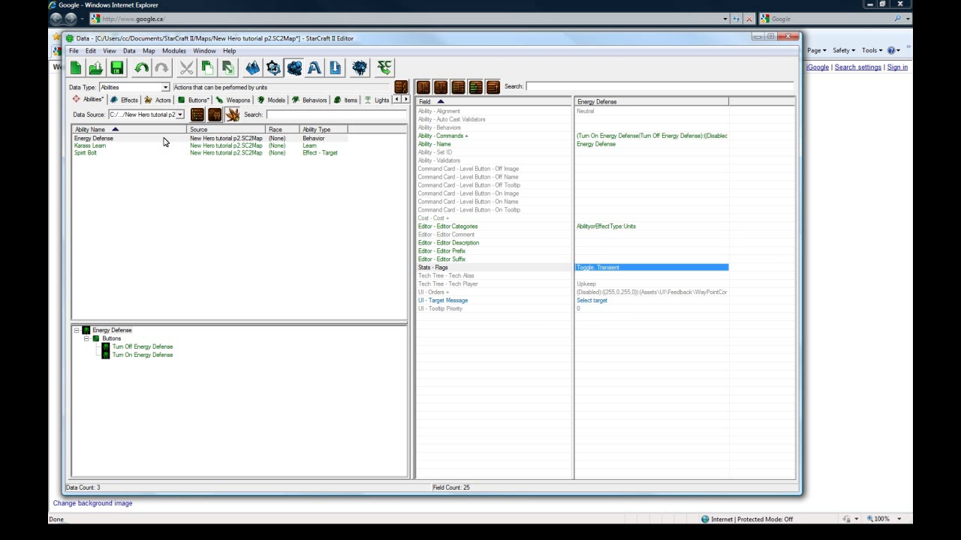
View the Energy Defense ability's object properties to check its ability type.
left_click(111, 139)
double_click(331, 147)
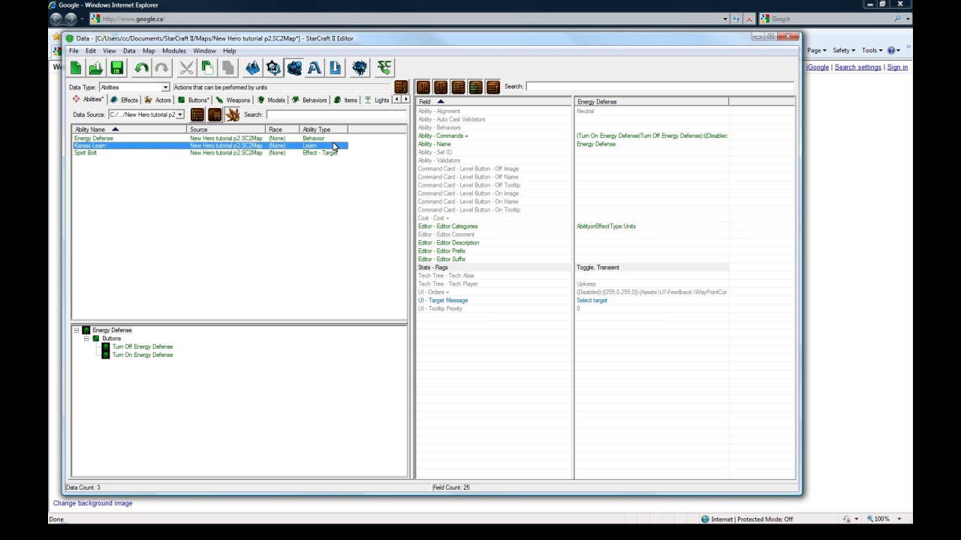
left_click(293, 299)
double_click(94, 138)
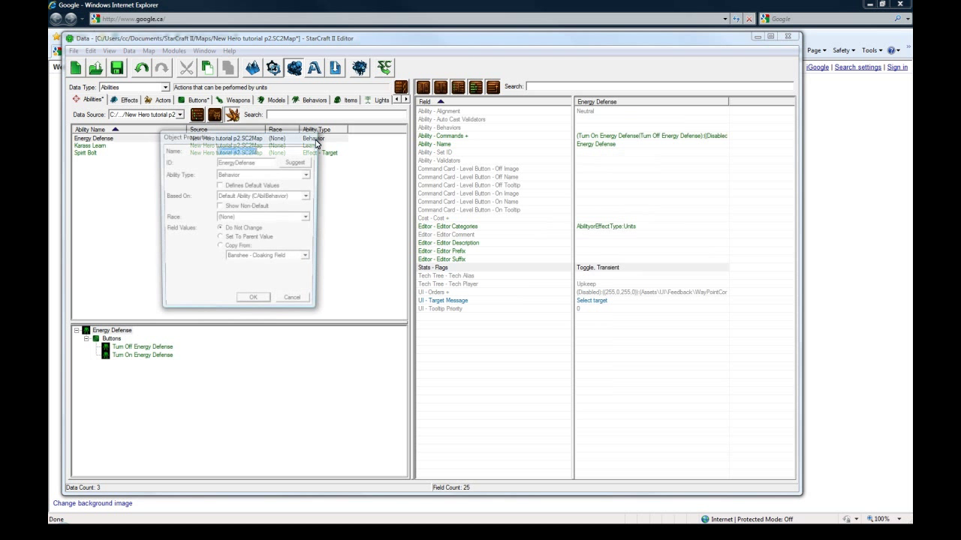
left_click(300, 304)
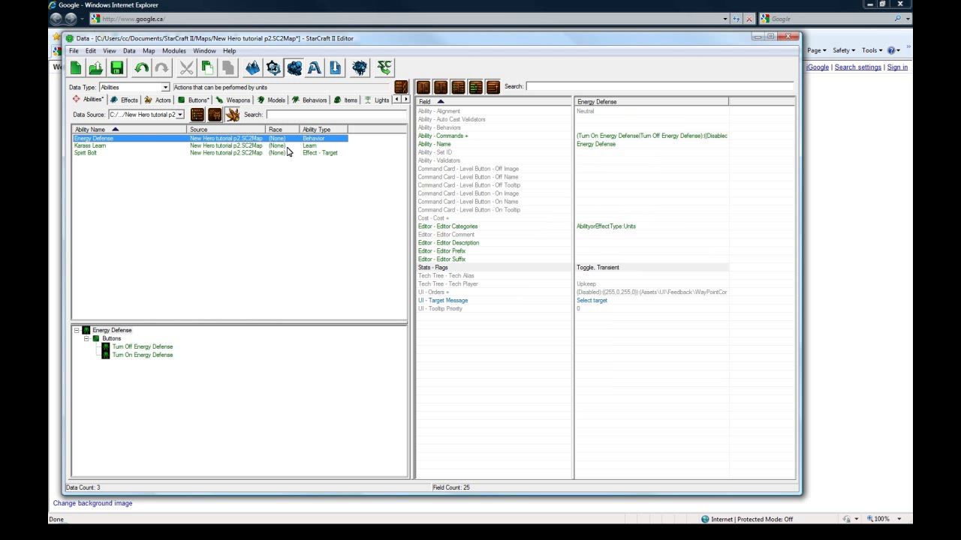